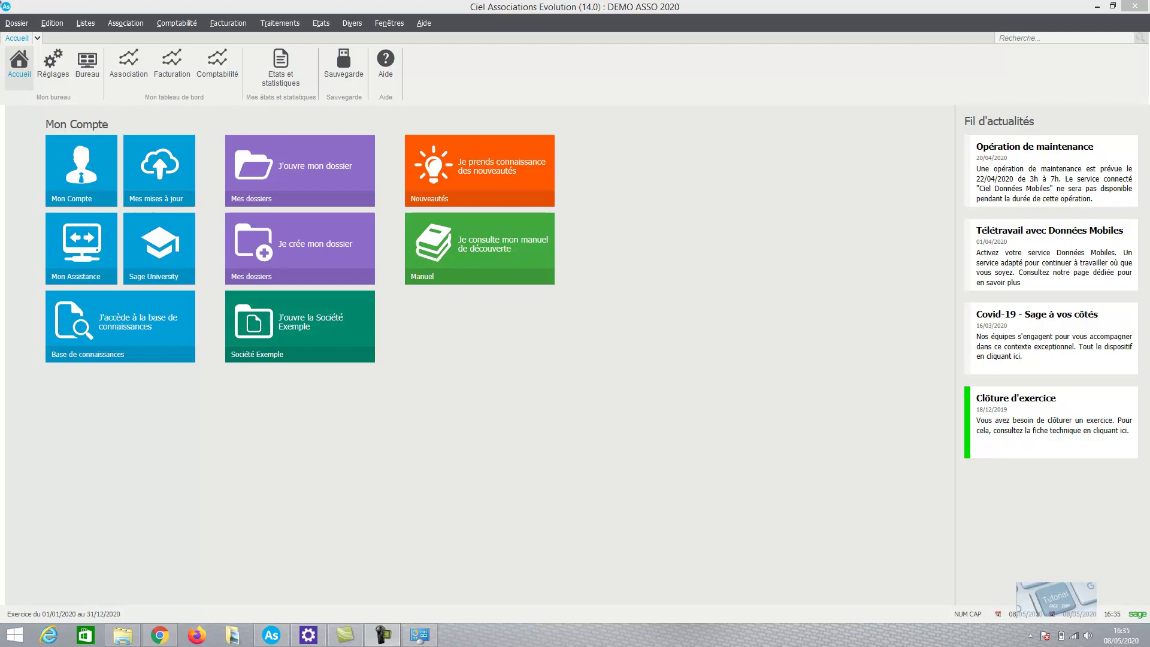
Step: Create a new analytic code T1 with the label Tennis in the analytic codes list
click(84, 24)
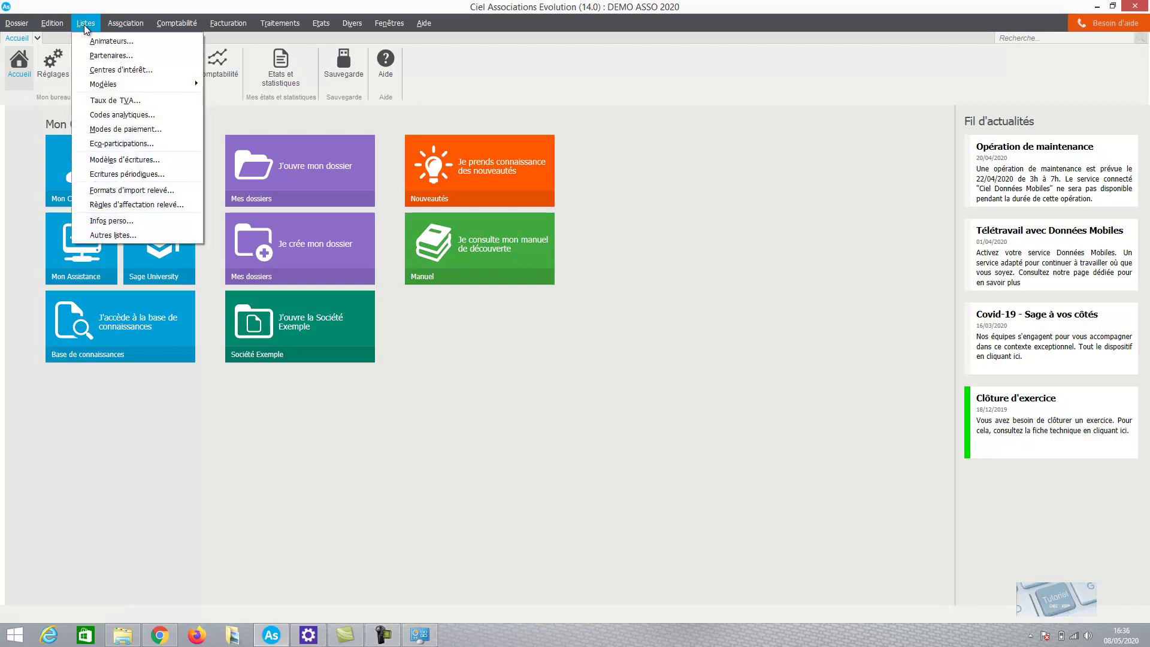
click(99, 115)
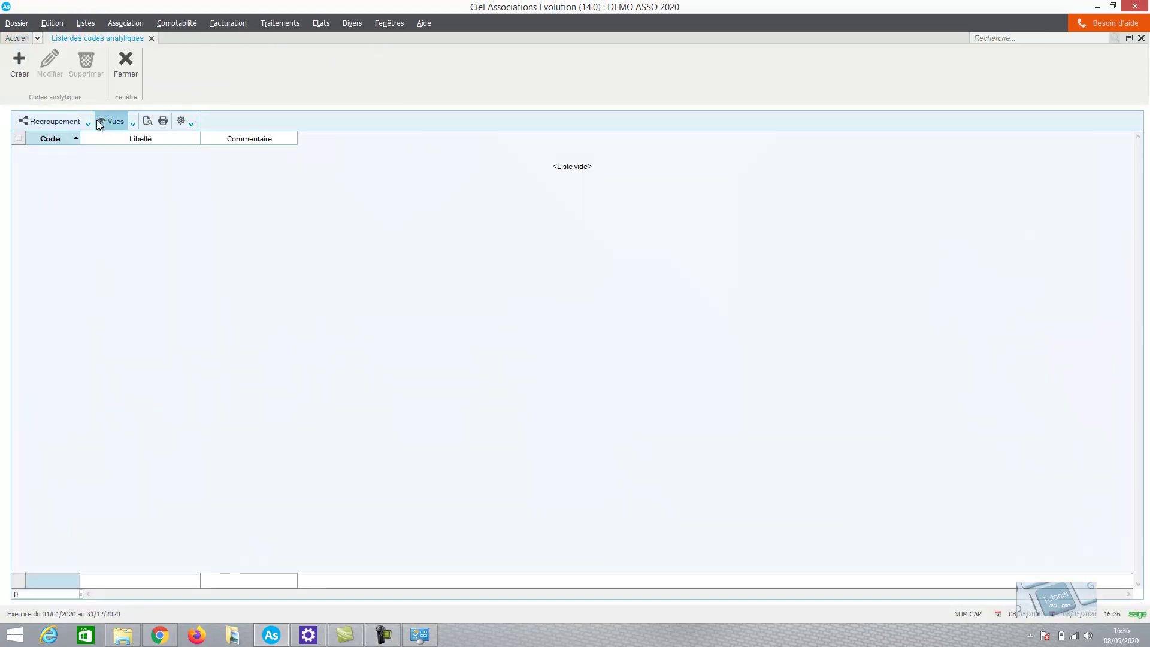
click(19, 65)
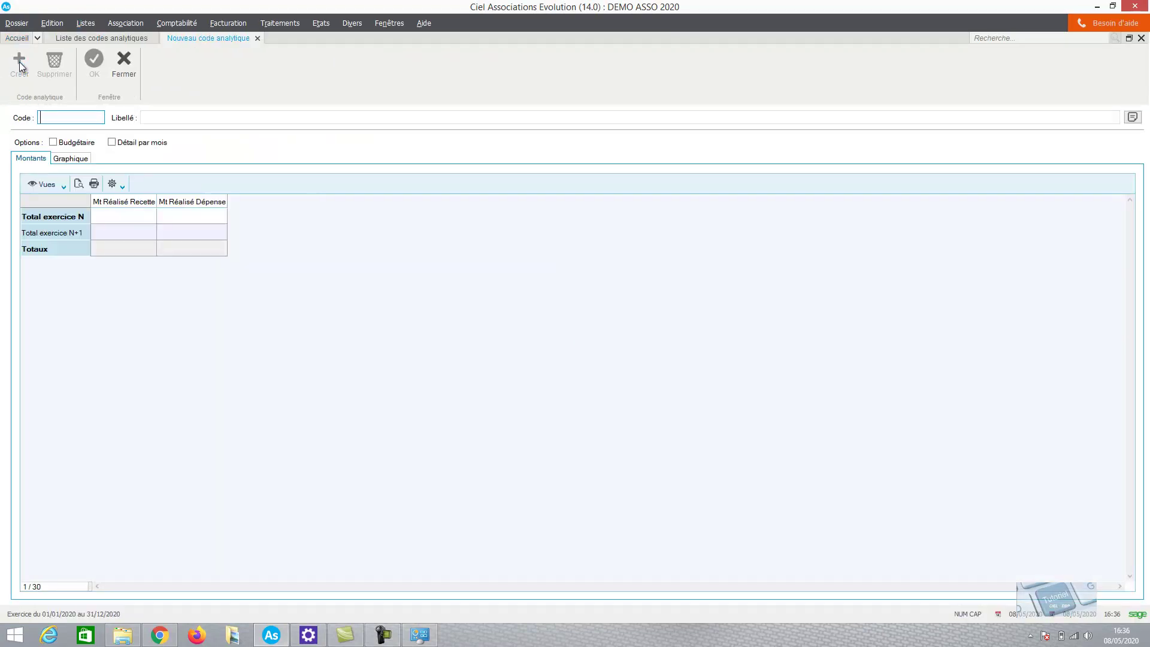
text(T1)
key(Tab)
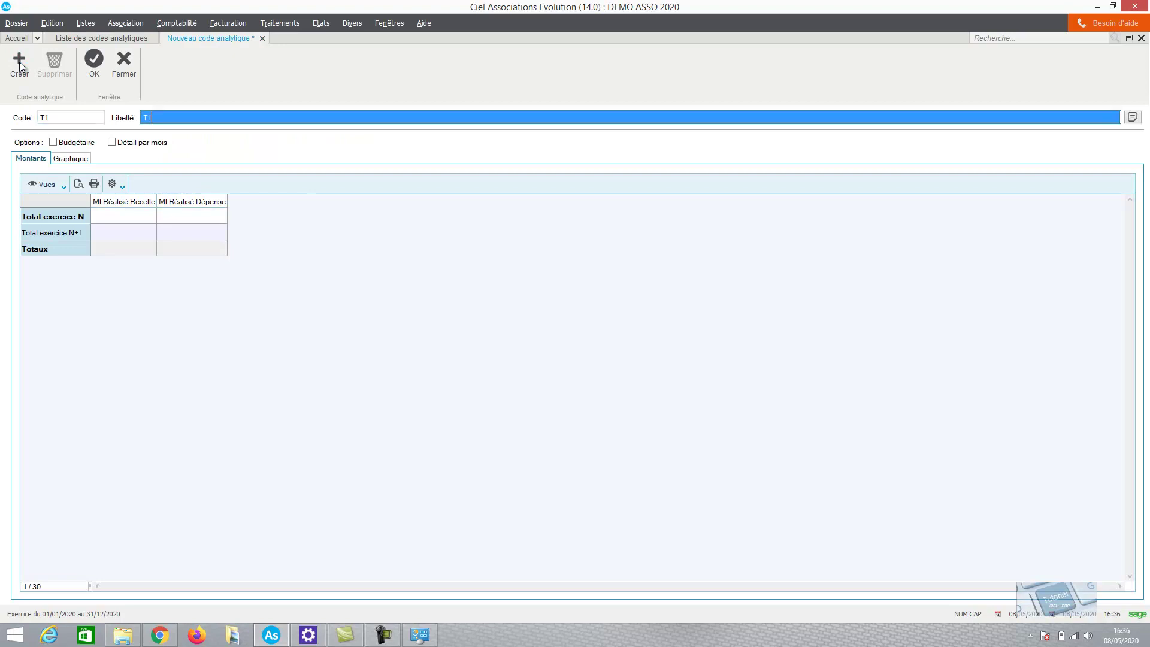
key(Caps_Lock)
text(Tennis)
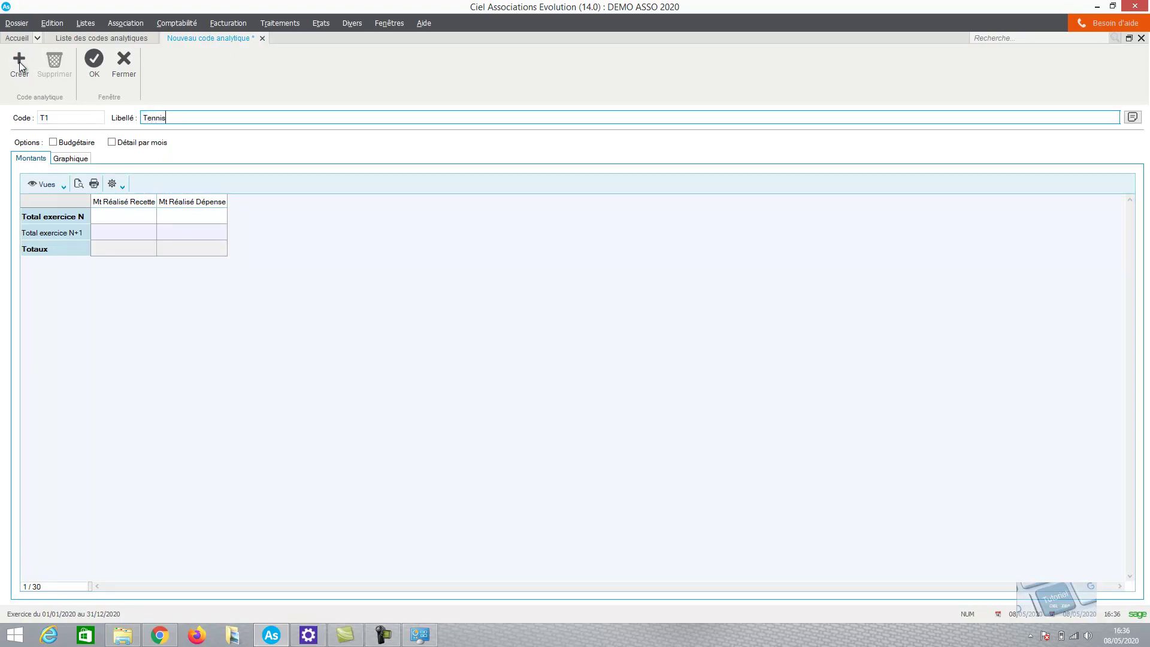
key(Tab)
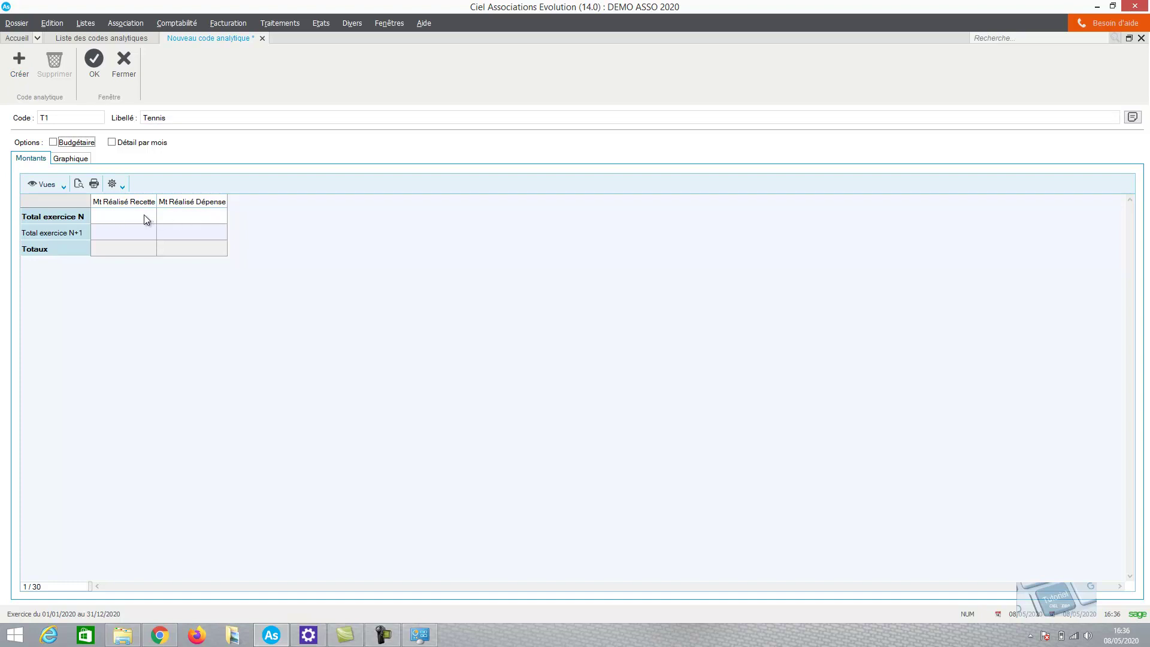
Step: Enable the Budgétaire and Détail par mois options for the Tennis analytic code, accepting the recalculation of totals
click(53, 142)
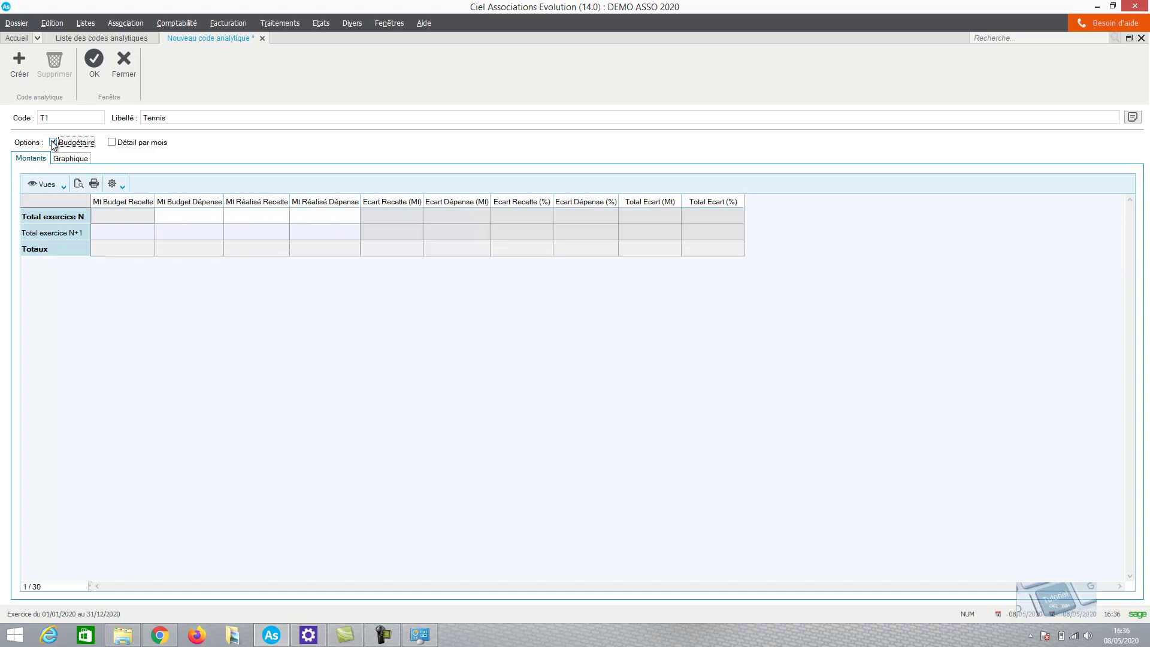
click(113, 142)
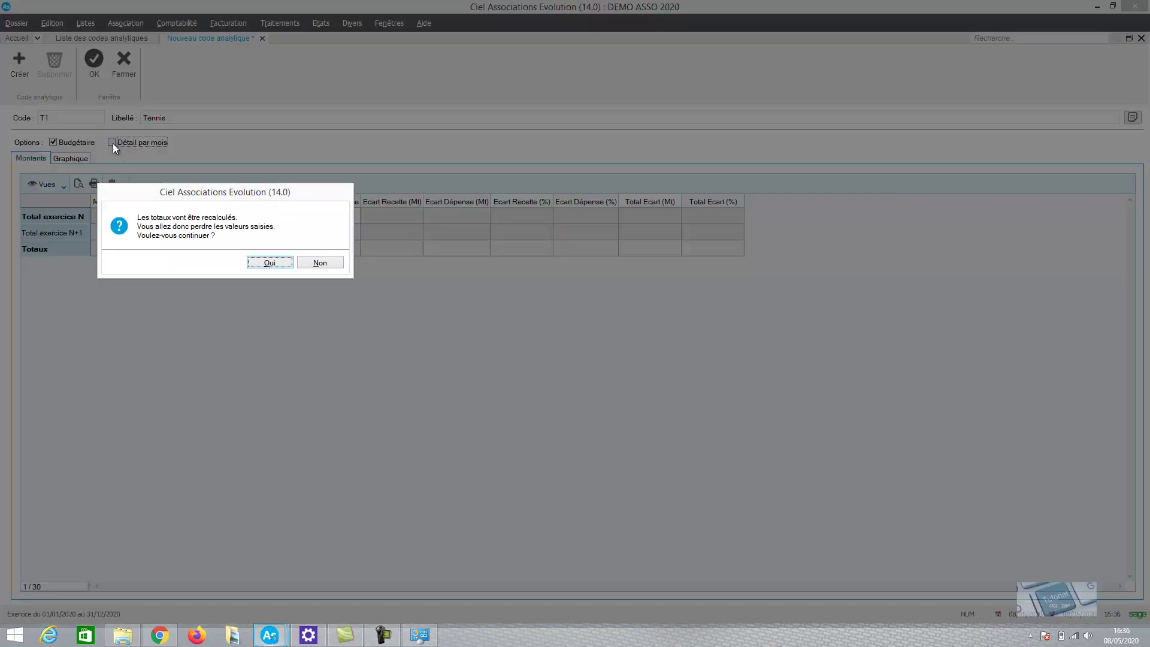
click(270, 263)
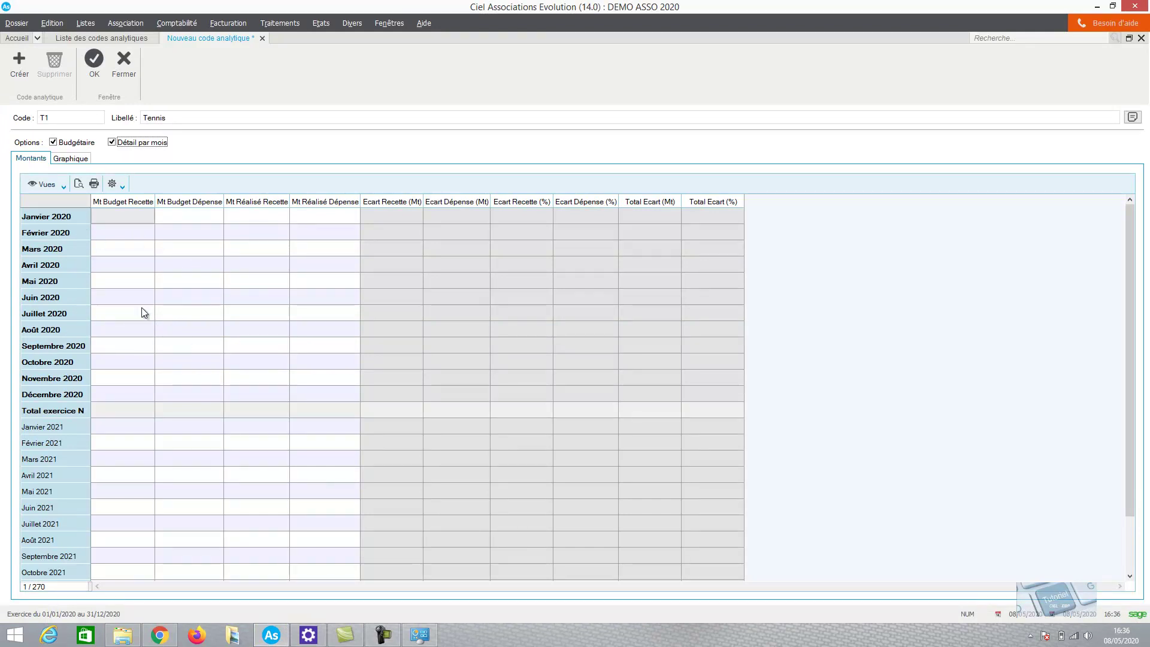
Step: Enter a May 2020 budget of 2000 in revenue and 300 in expenses, and save the analytic code
click(130, 283)
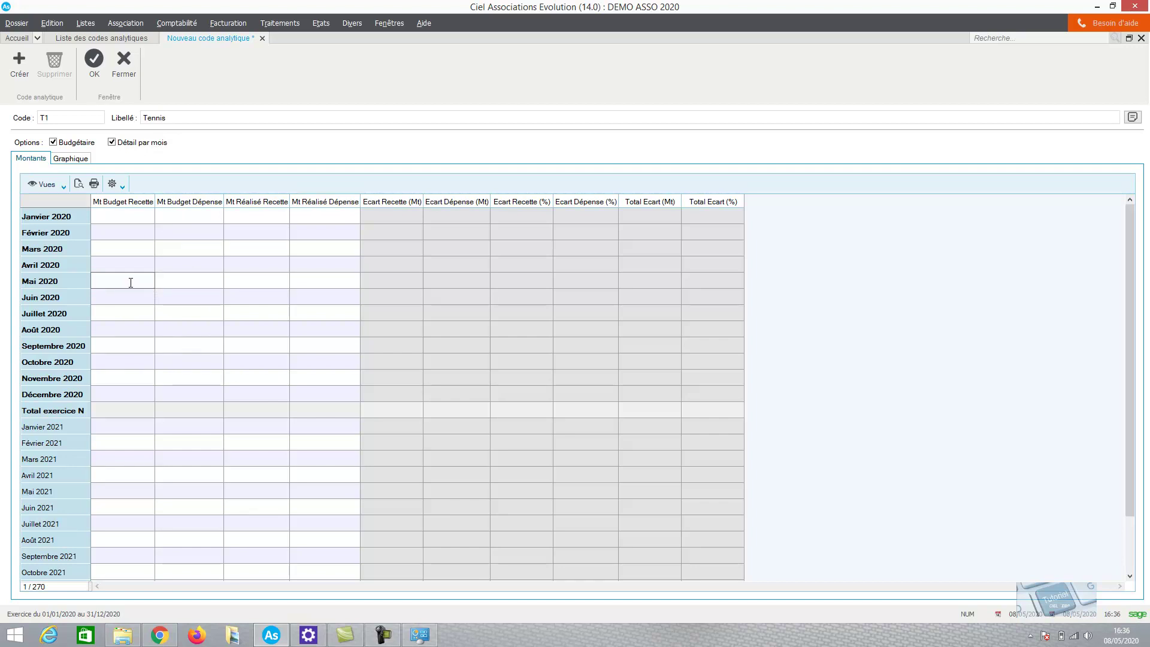
key(Caps_Lock)
text(2000)
key(Tab)
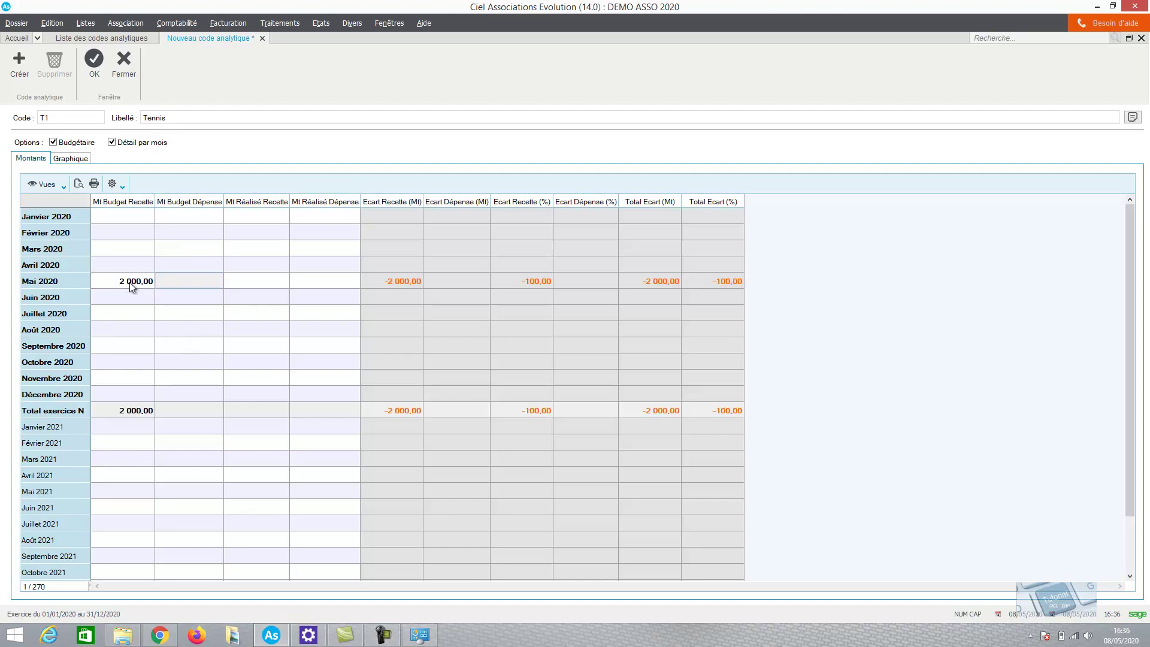
click(177, 281)
text(300)
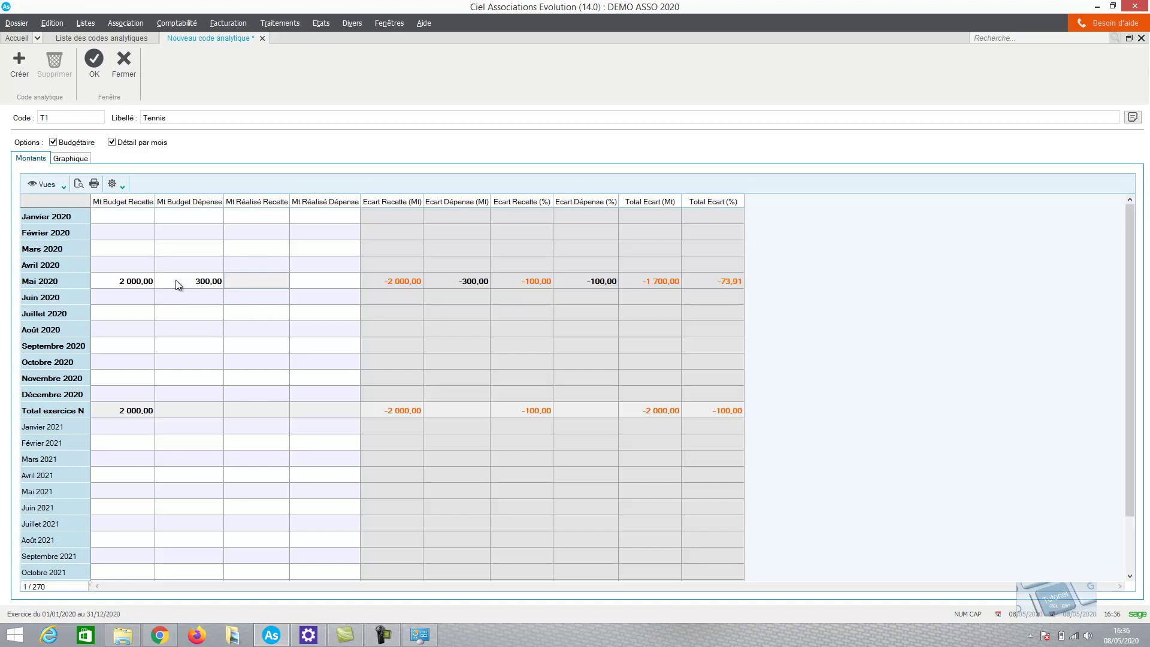
key(Tab)
click(91, 63)
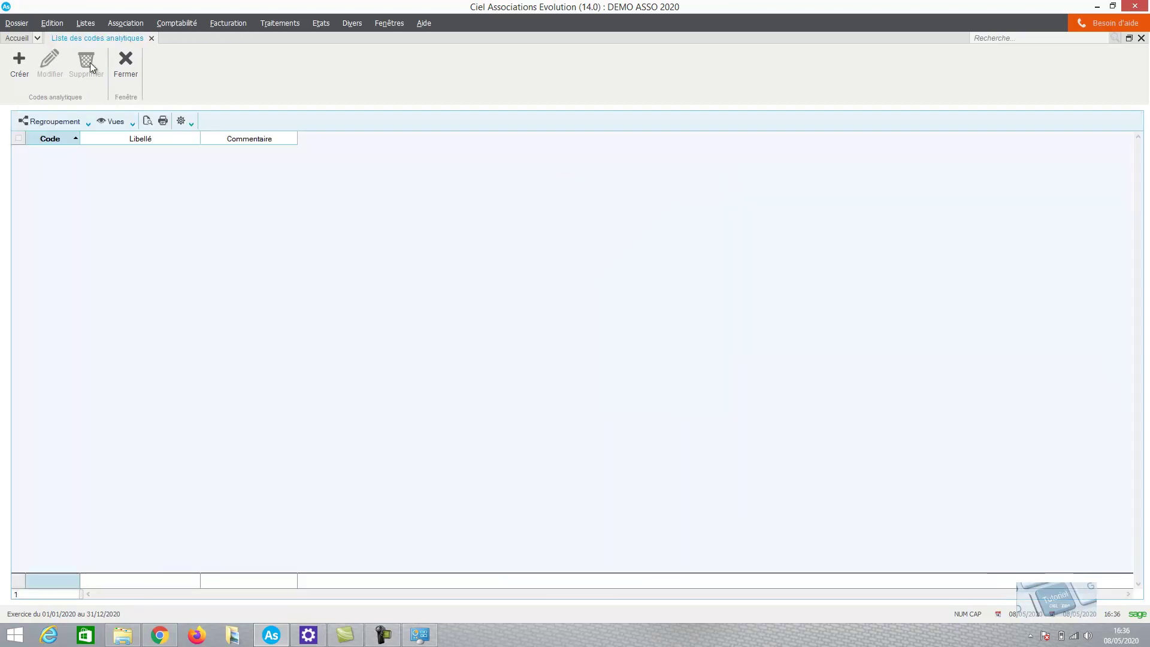
click(124, 23)
click(122, 43)
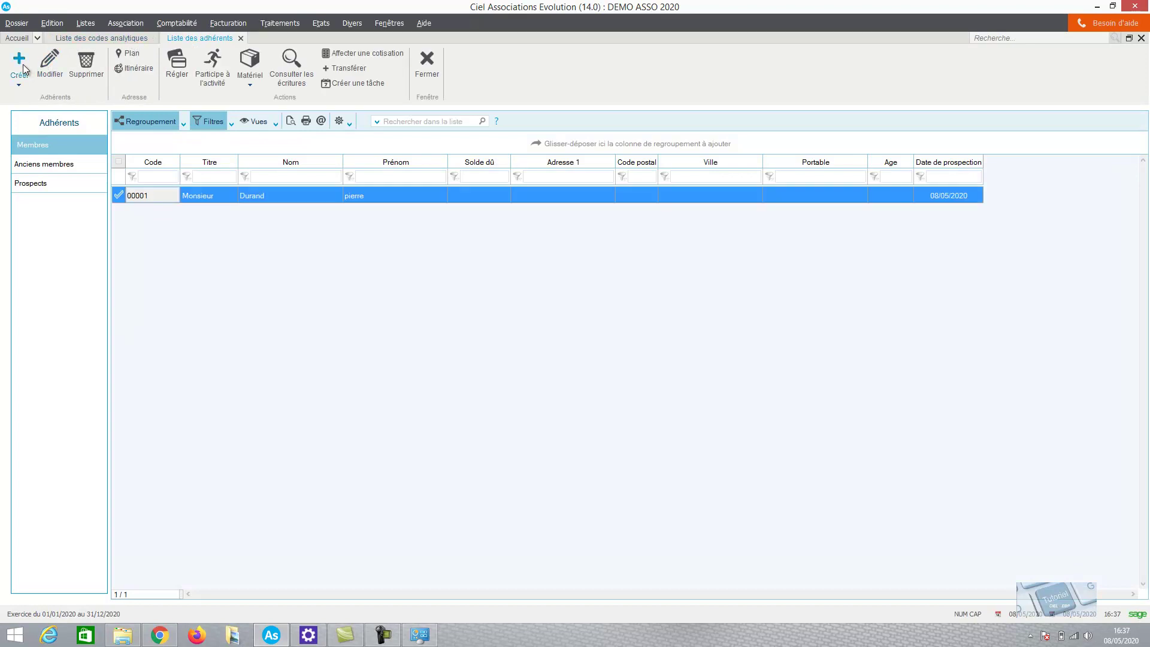
click(24, 70)
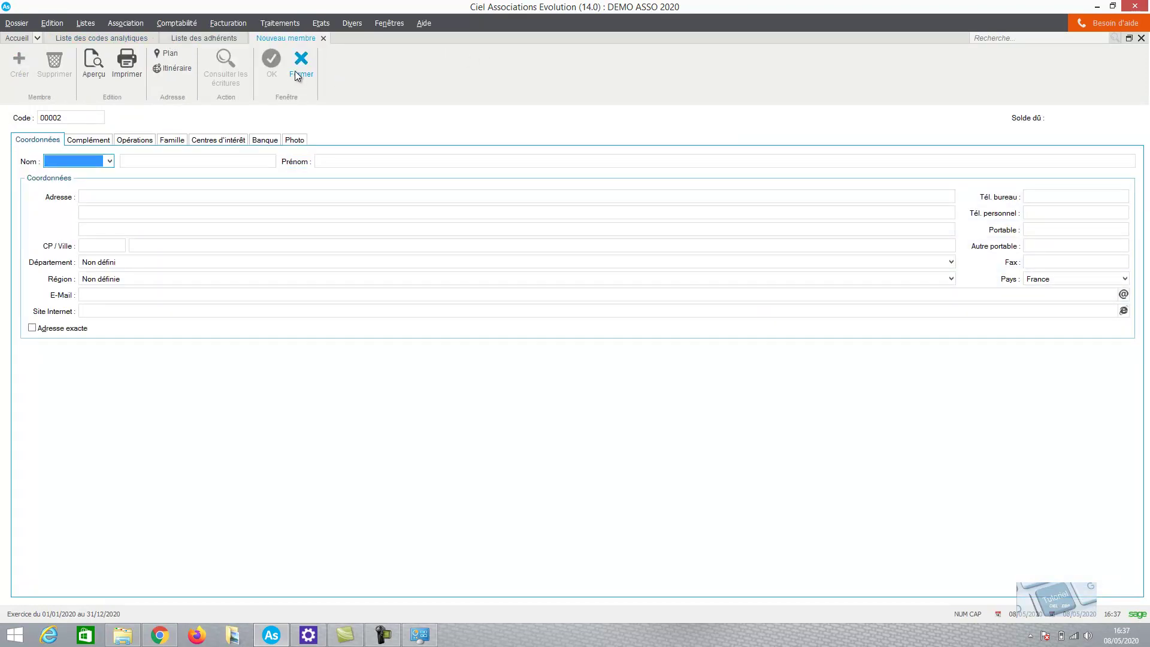
click(298, 68)
Step: Create a new membership fee (cotisation) with the title Tennis
click(127, 23)
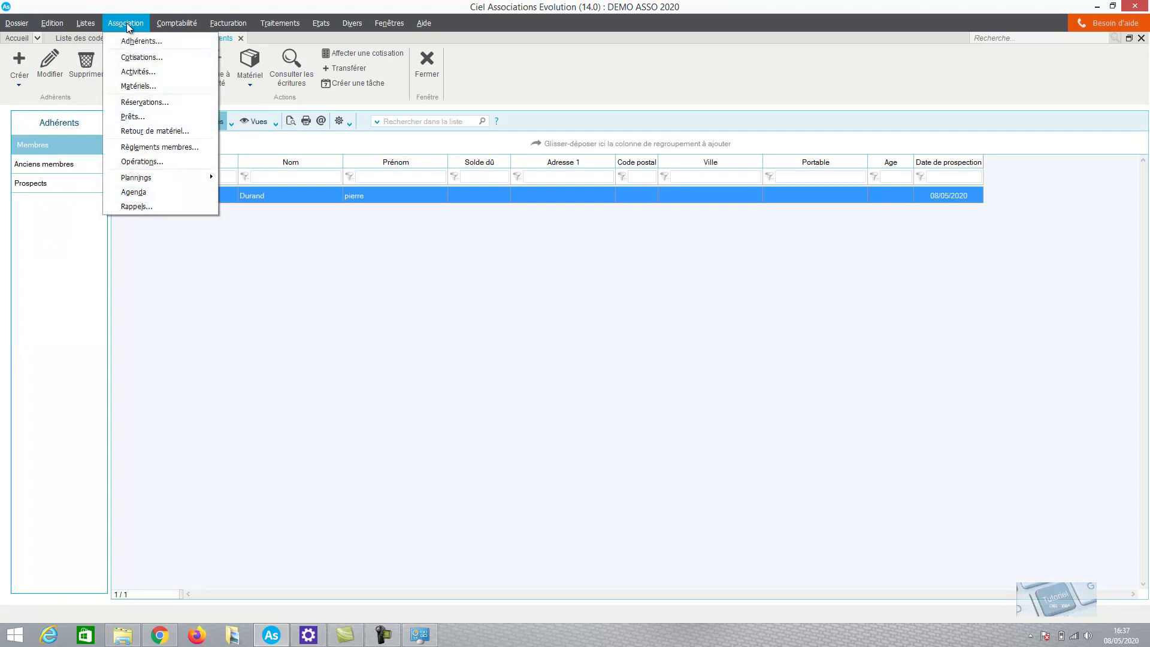
click(136, 60)
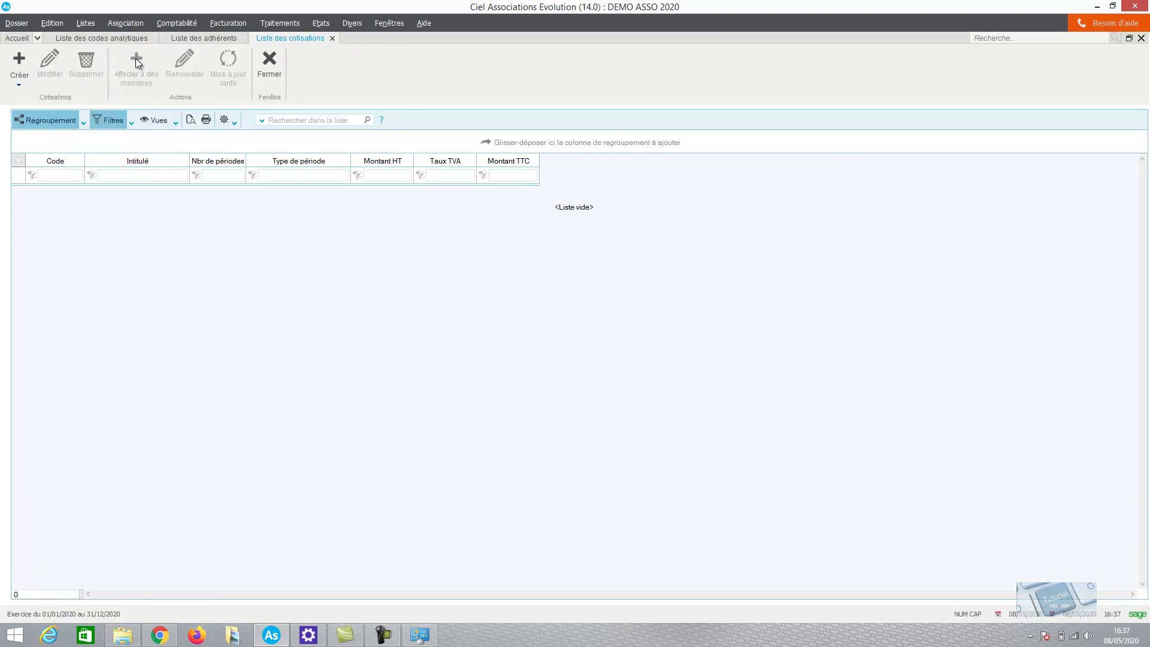
click(18, 69)
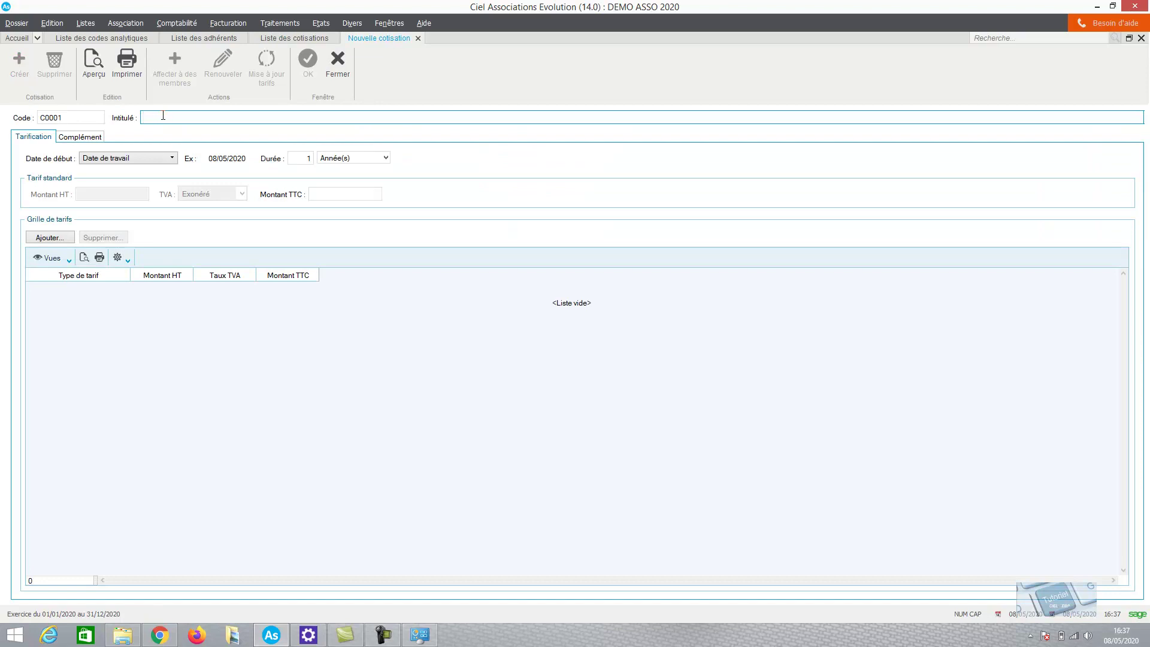
text(t)
key(BackSpace)
key(Caps_Lock)
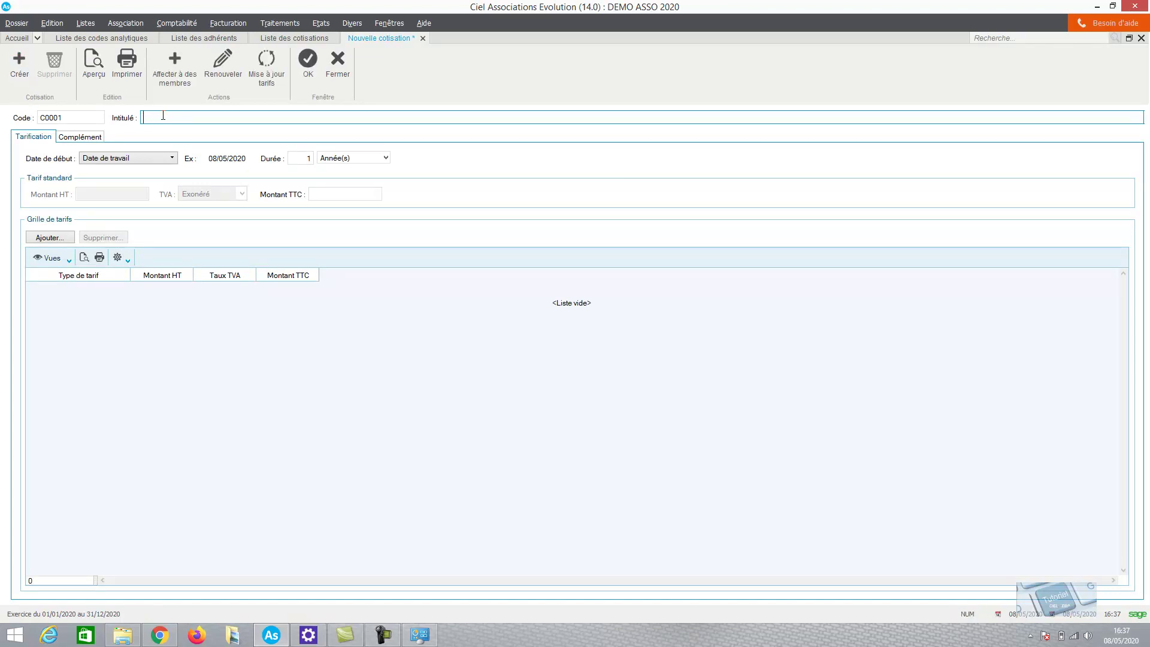
text(Tennis)
key(Tab)
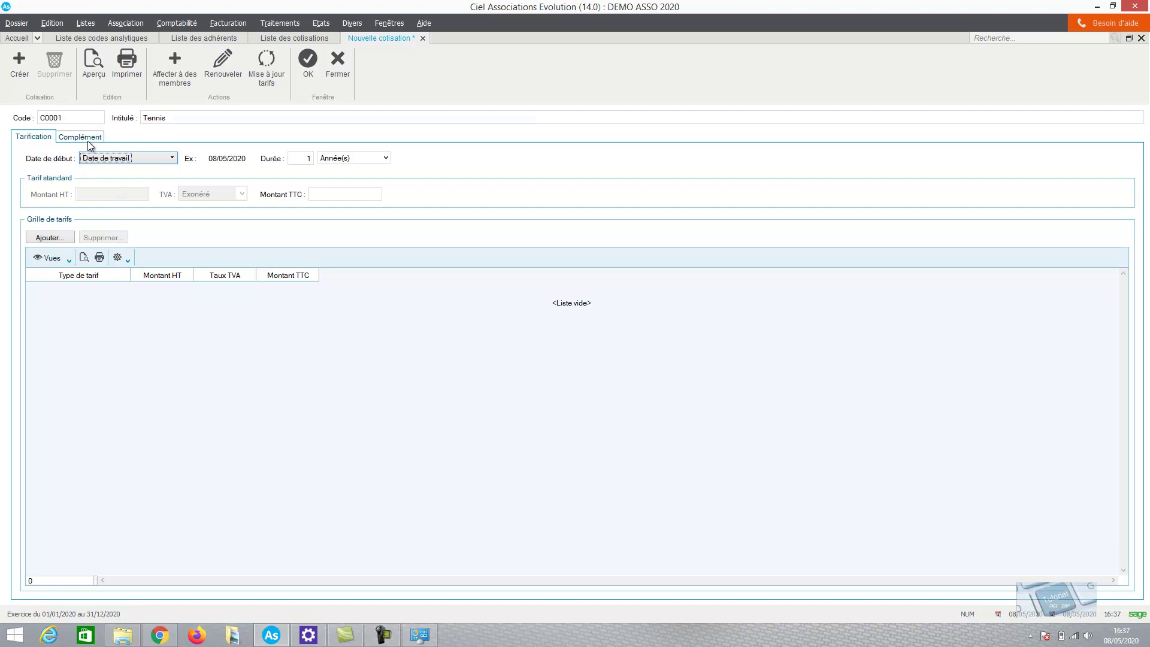
Step: Set the standard Montant TTC of the Tennis fee to 200
click(343, 195)
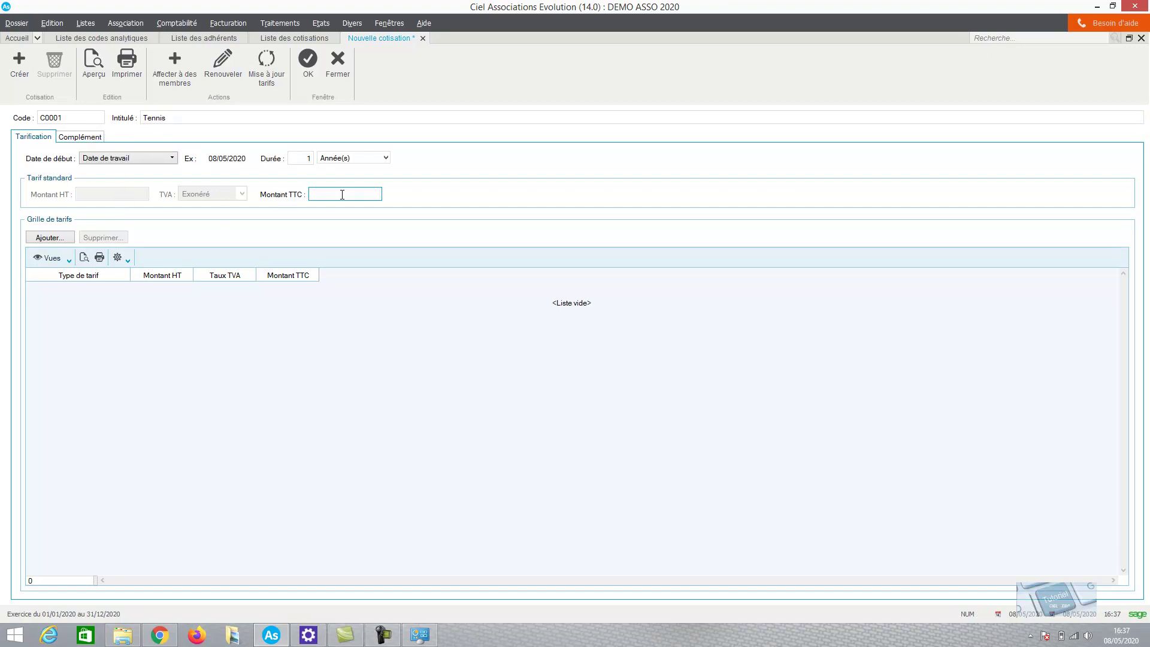
key(Caps_Lock)
text(200)
key(Tab)
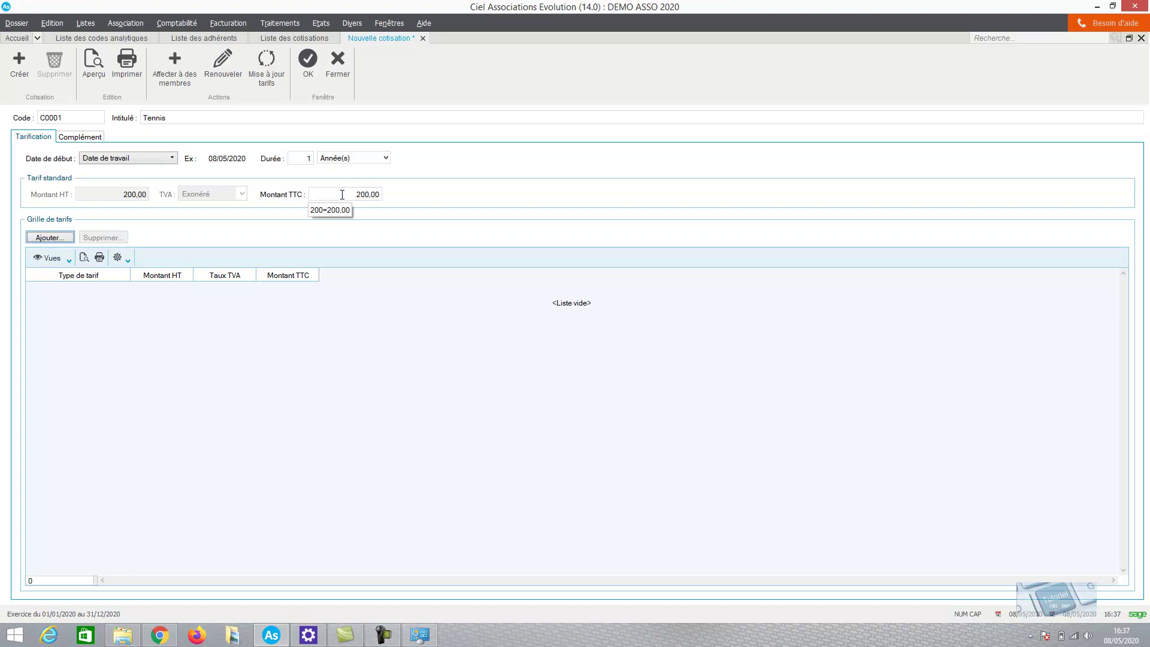
Step: Assign analytic code T1 to the Tennis fee and save the fee record
click(95, 137)
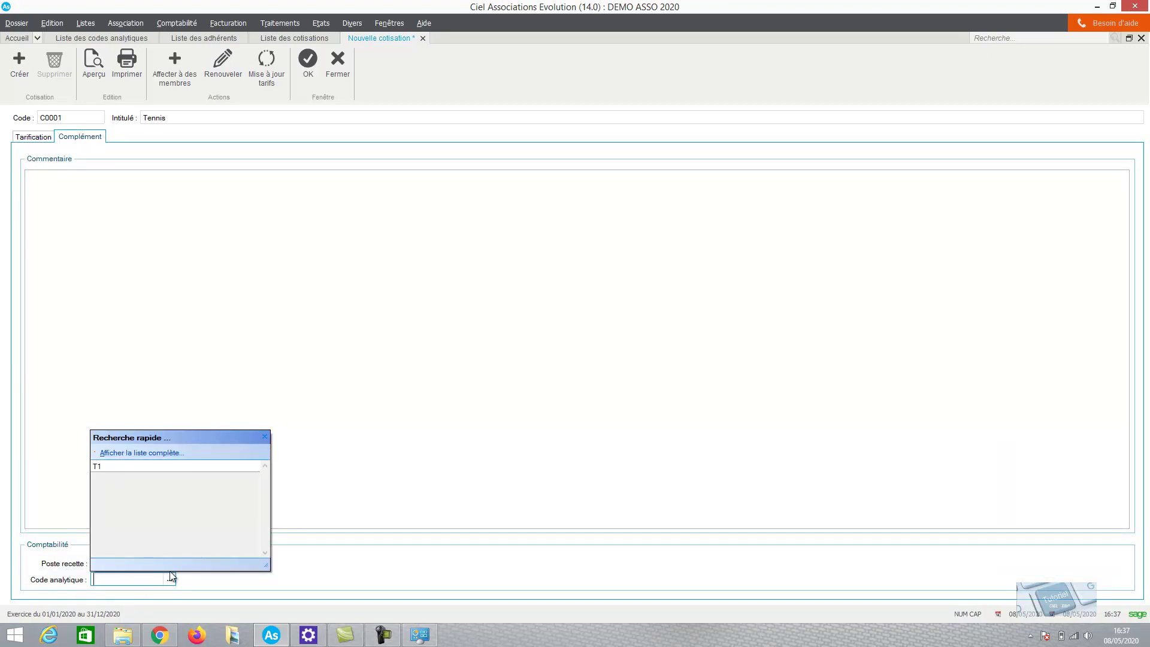
click(138, 467)
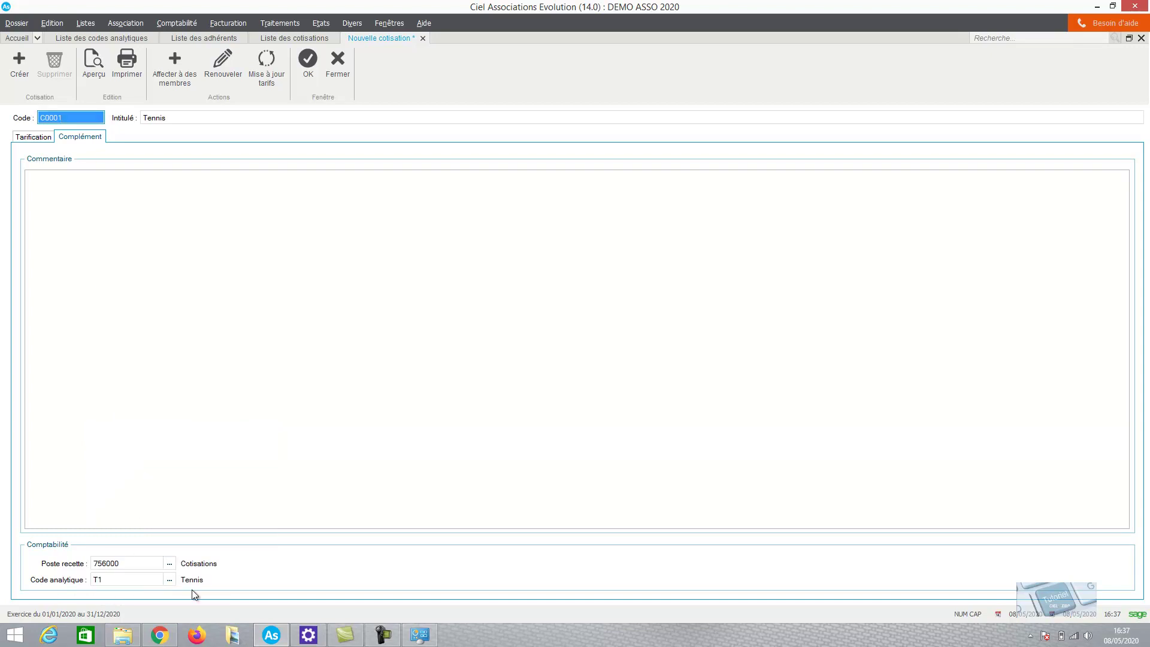
click(308, 60)
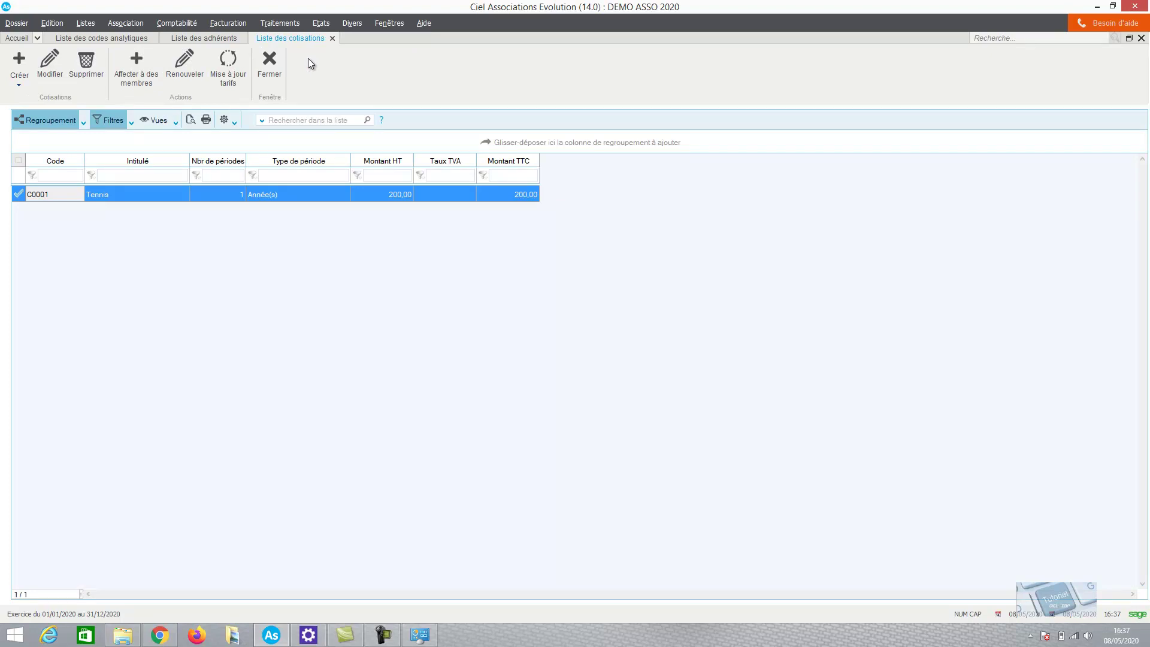
Step: Create a new association activity with the title Cours de tennis
click(131, 24)
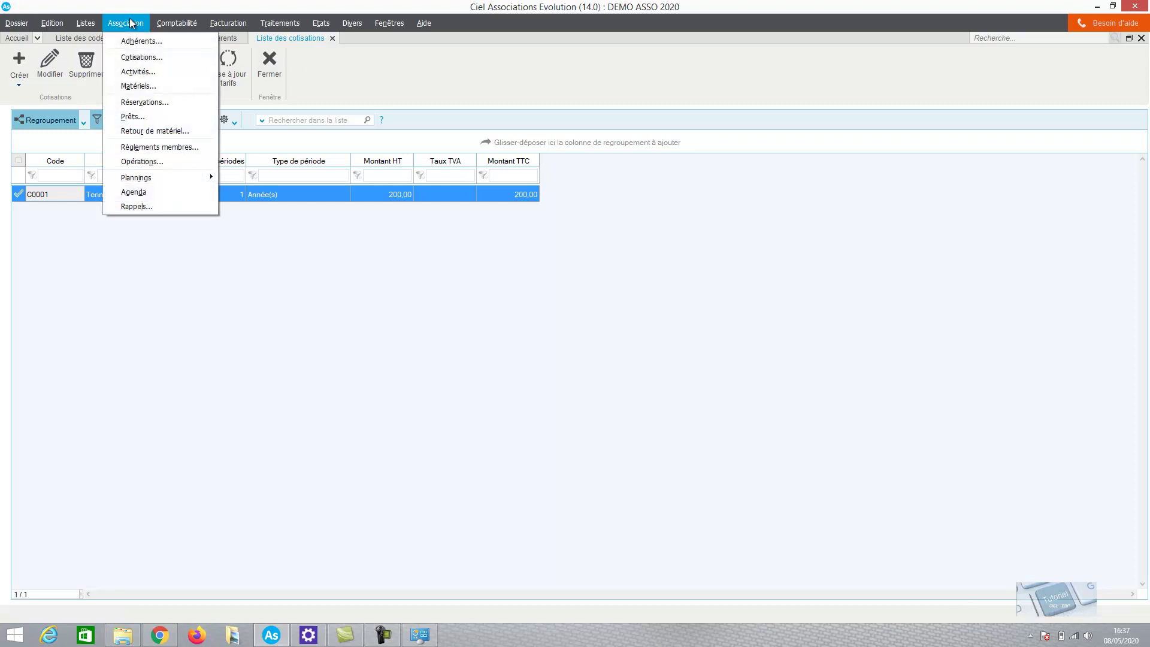
click(133, 73)
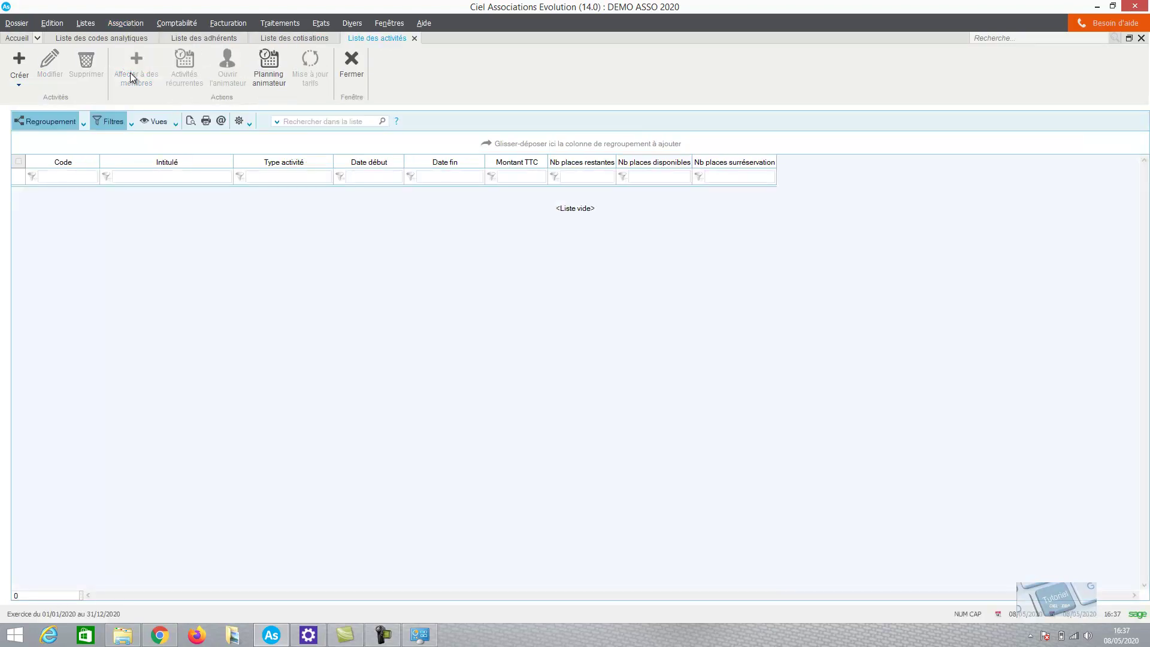
click(20, 79)
click(18, 68)
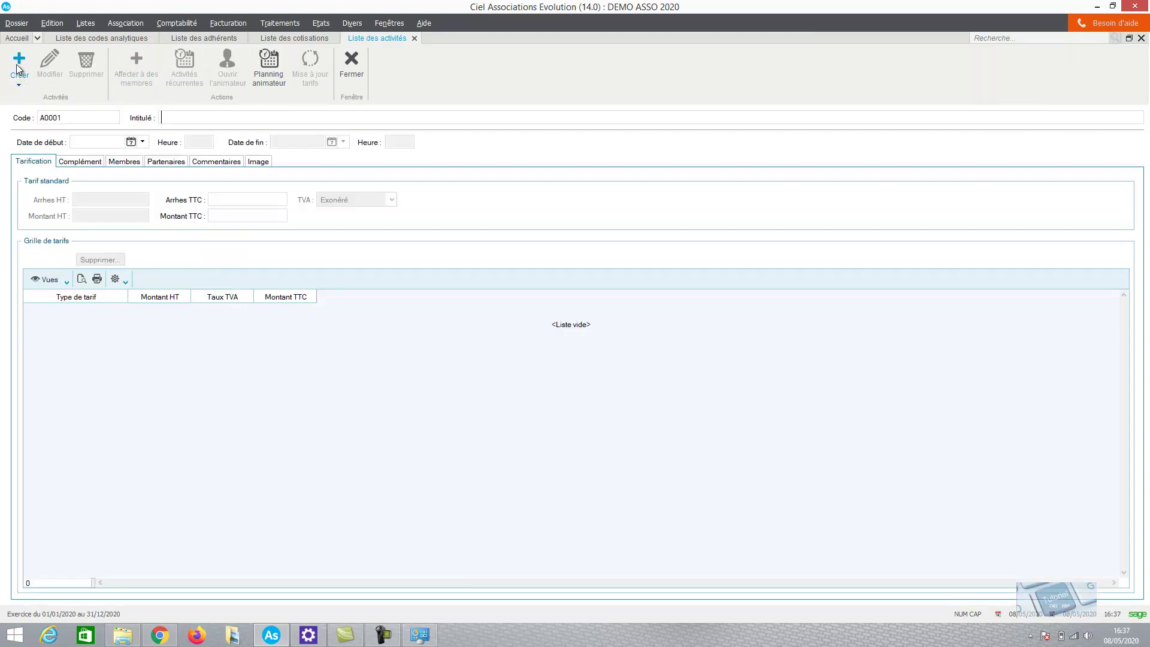
click(218, 119)
text(Cours de tennis)
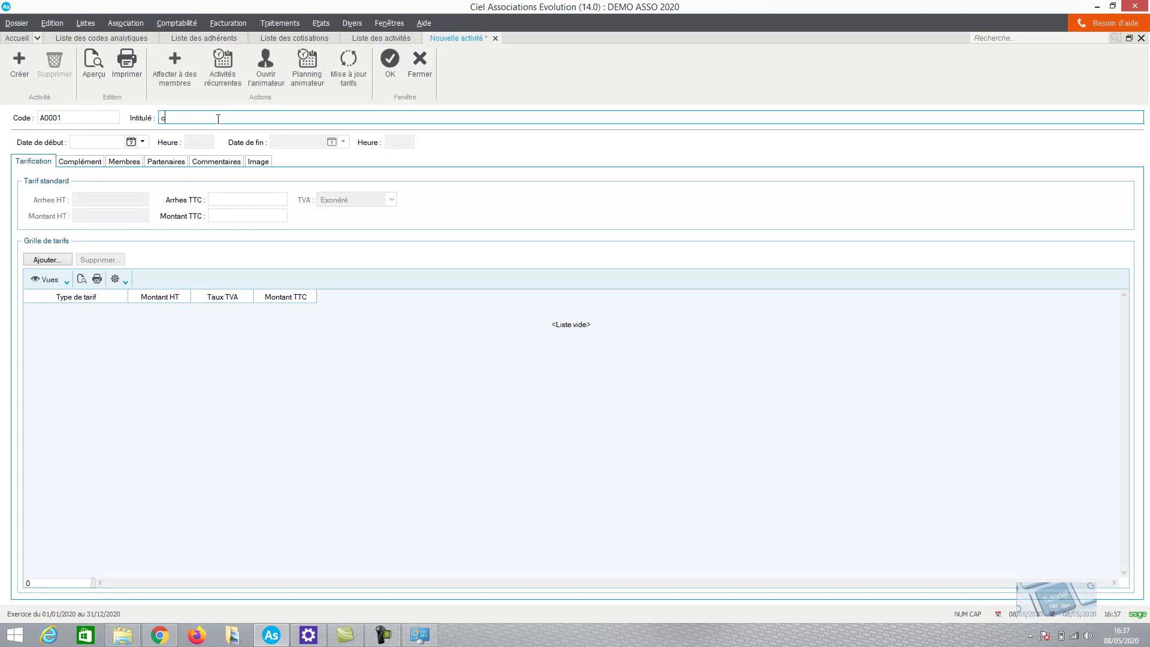
key(Tab)
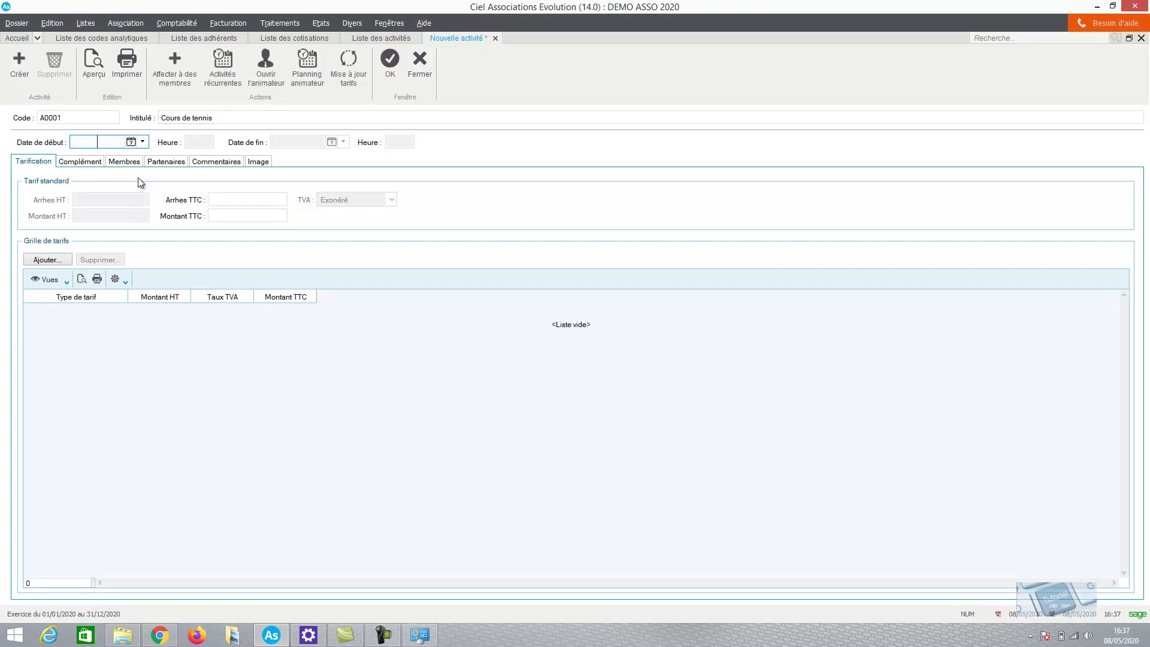
Step: Set the activity's start to 06/05/2020 at 14:00
click(131, 142)
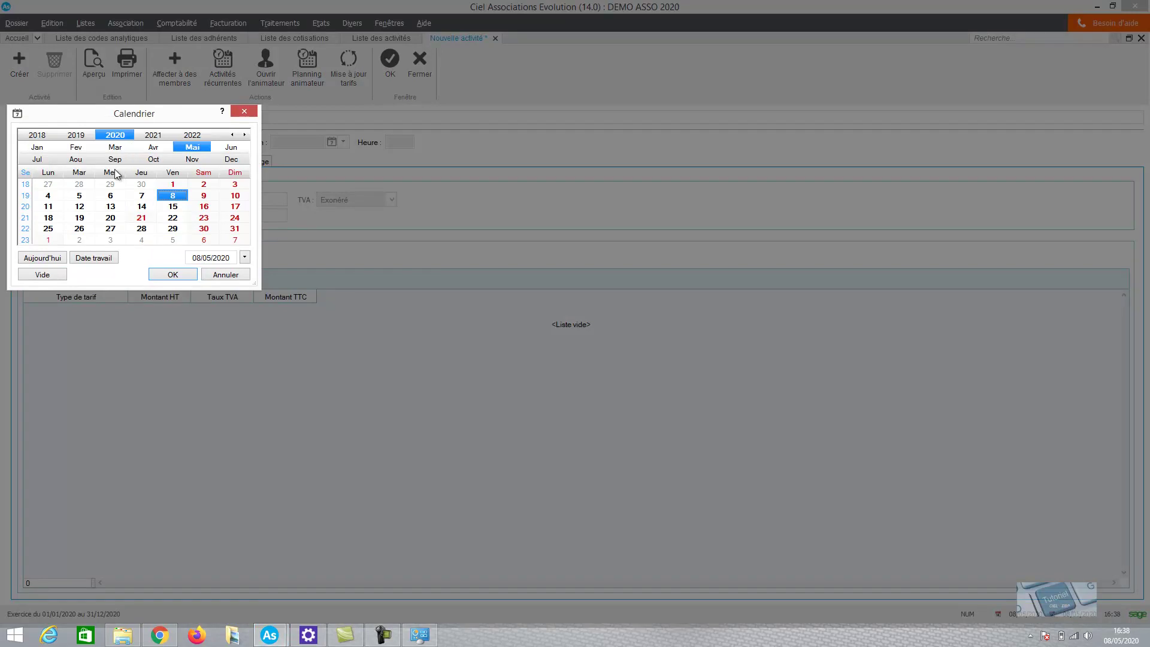
click(111, 199)
click(172, 274)
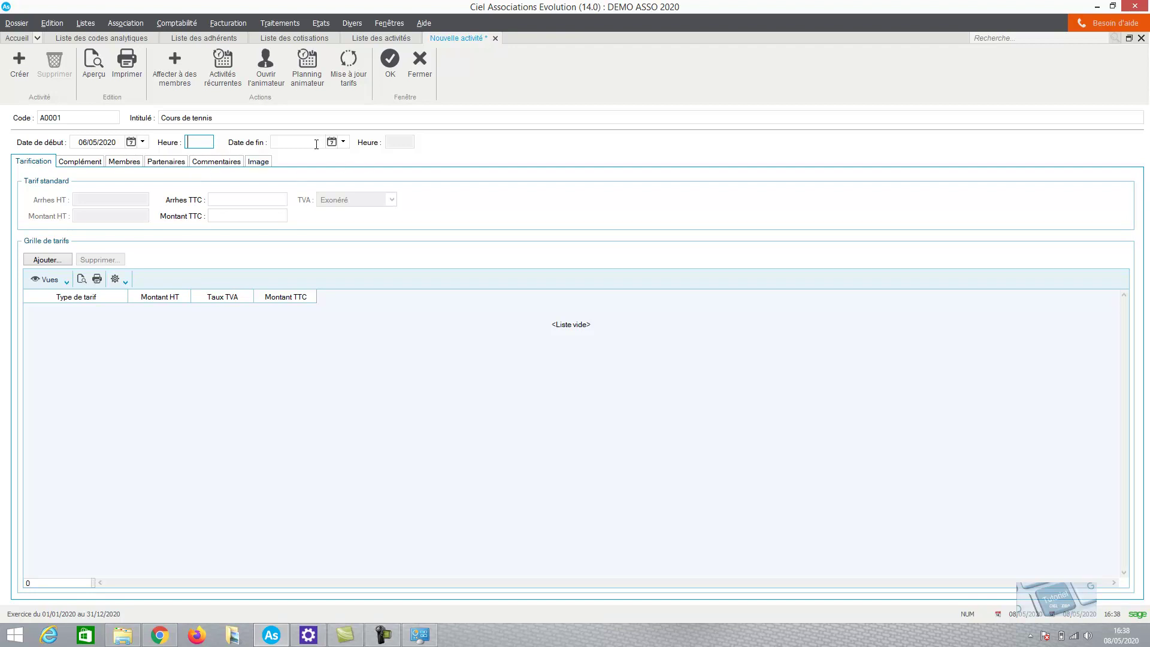
key(Caps_Lock)
text(14:00)
key(Tab)
Step: Set the activity's end date to 27/05/2020
click(331, 142)
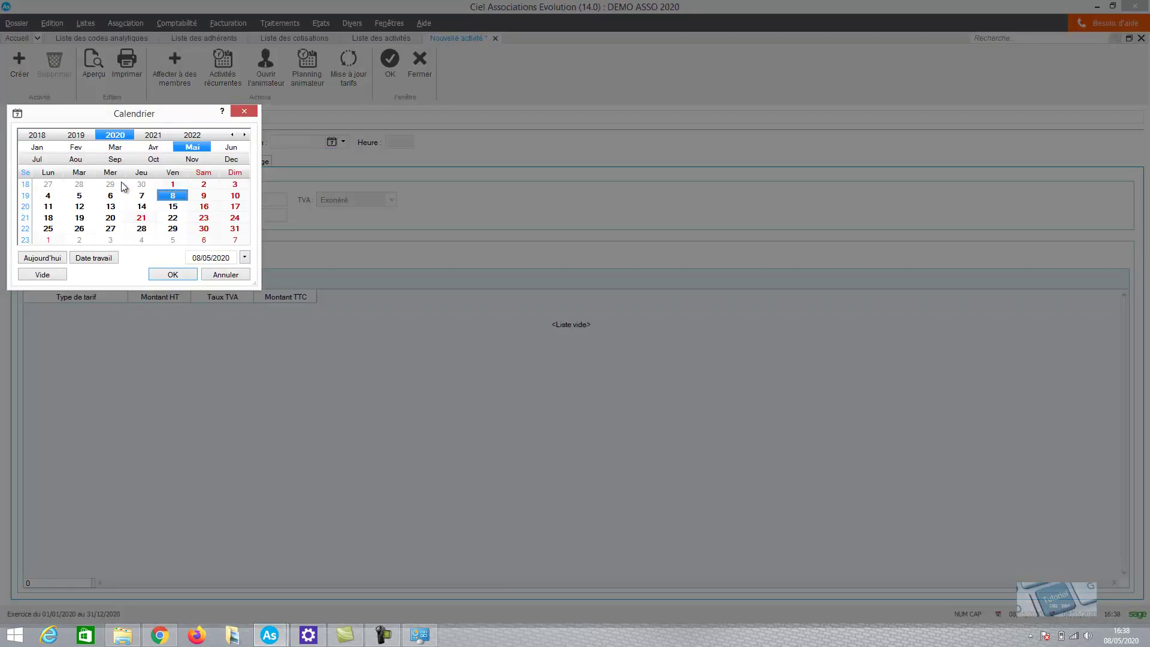
click(112, 230)
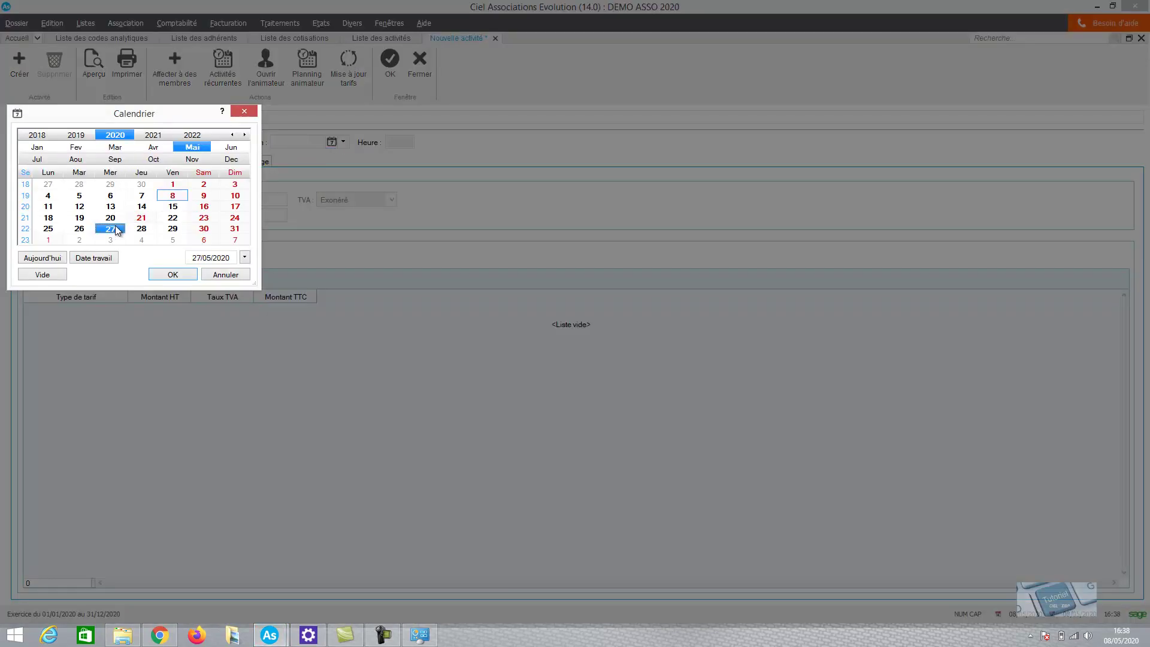
click(172, 274)
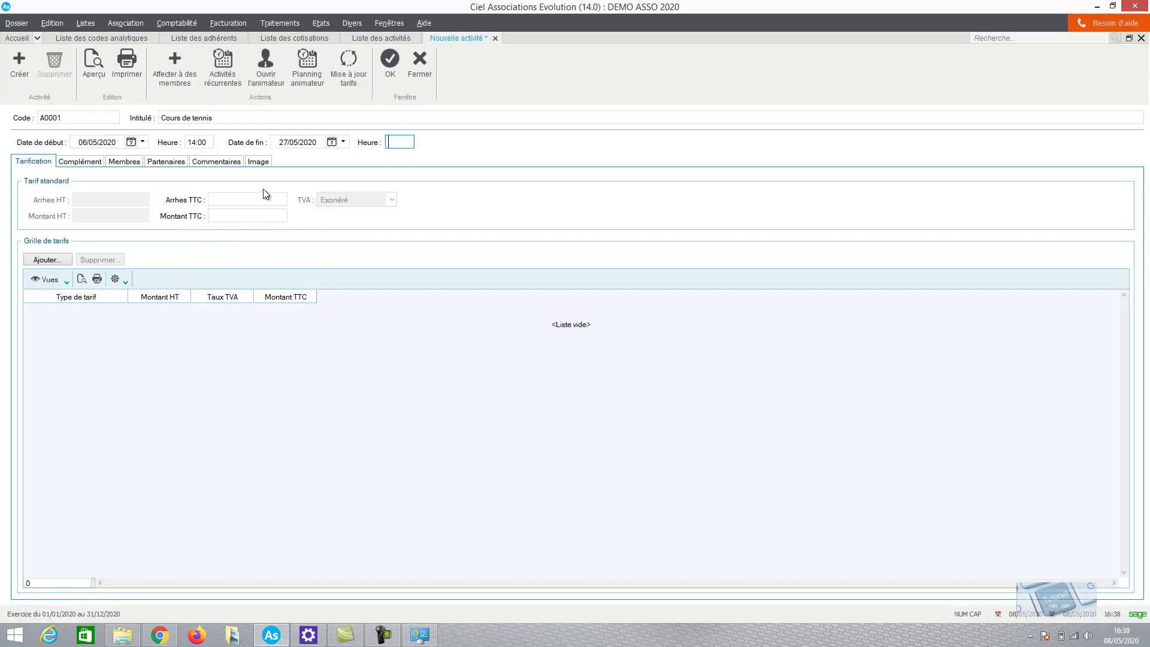
Step: Set the activity's end time to 18:00 and its standard amount including tax to 40
text(18)
key(Tab)
click(259, 215)
text(40)
key(Tab)
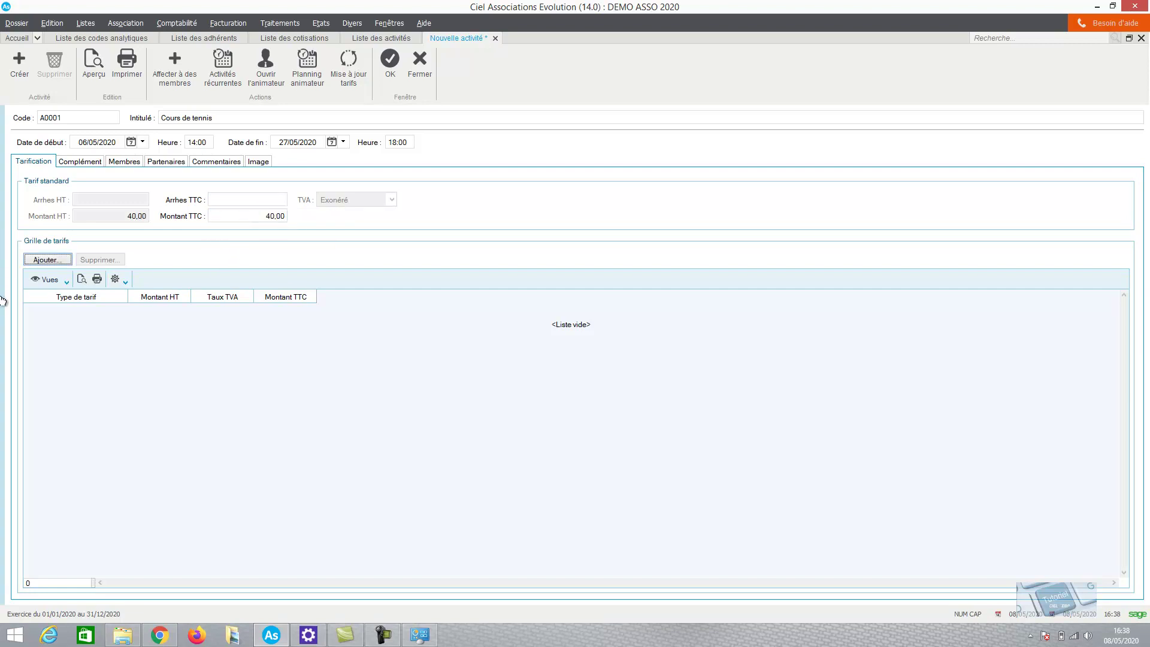
Step: Add an Individuel rate of 40 to the activity's price grid
click(46, 260)
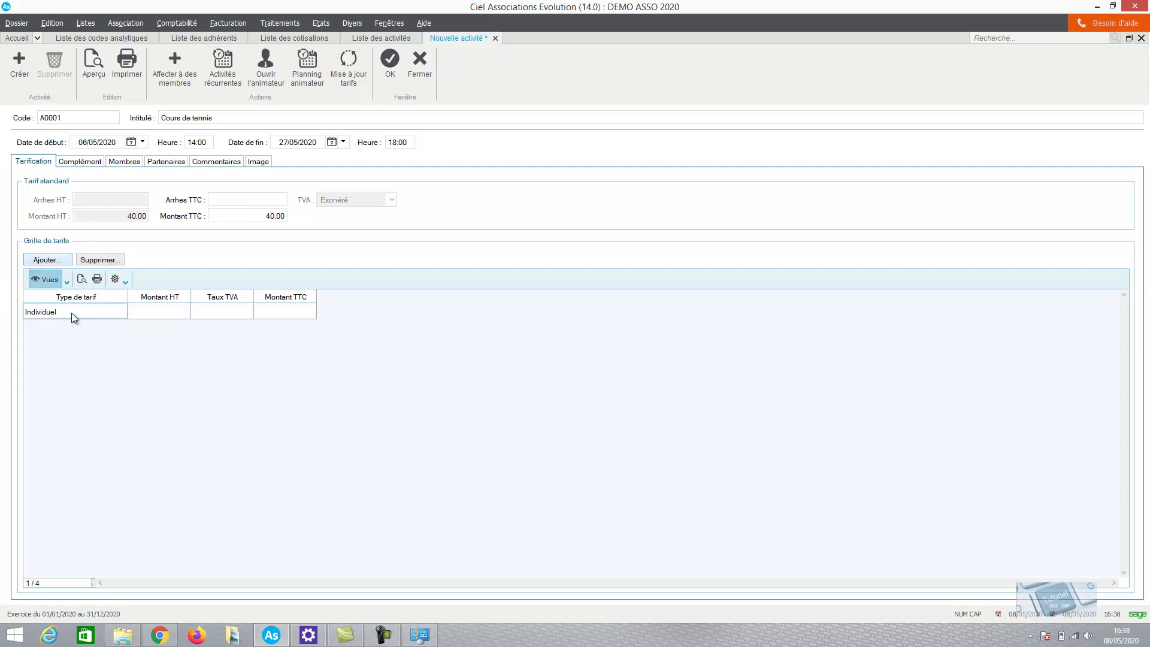
click(271, 310)
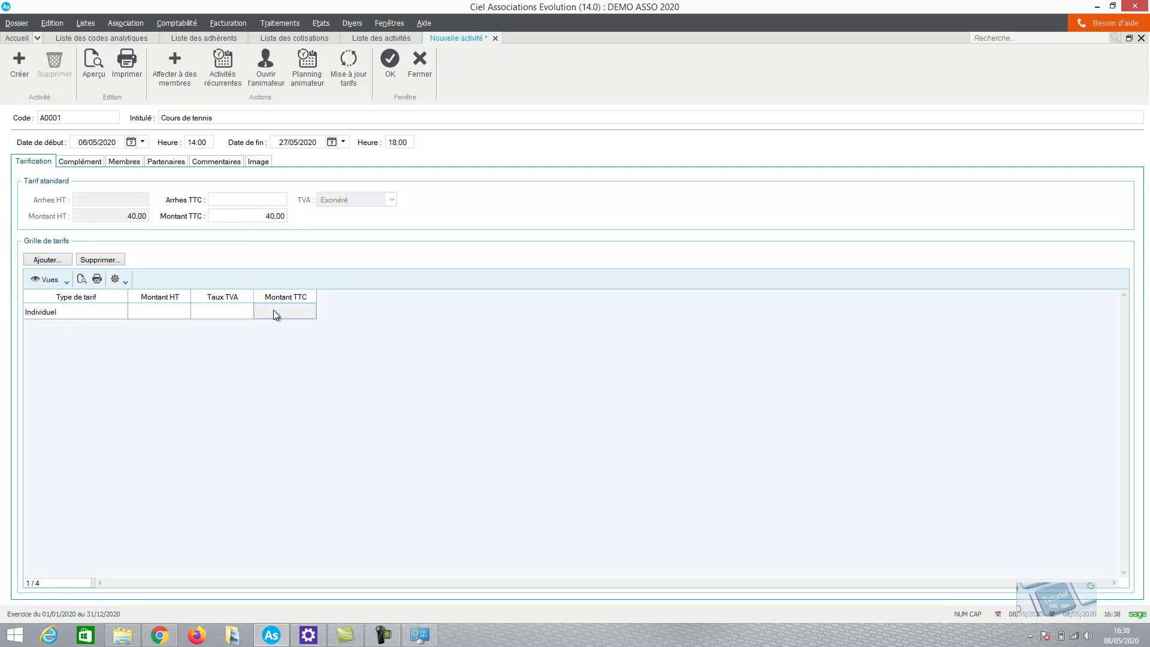
click(160, 308)
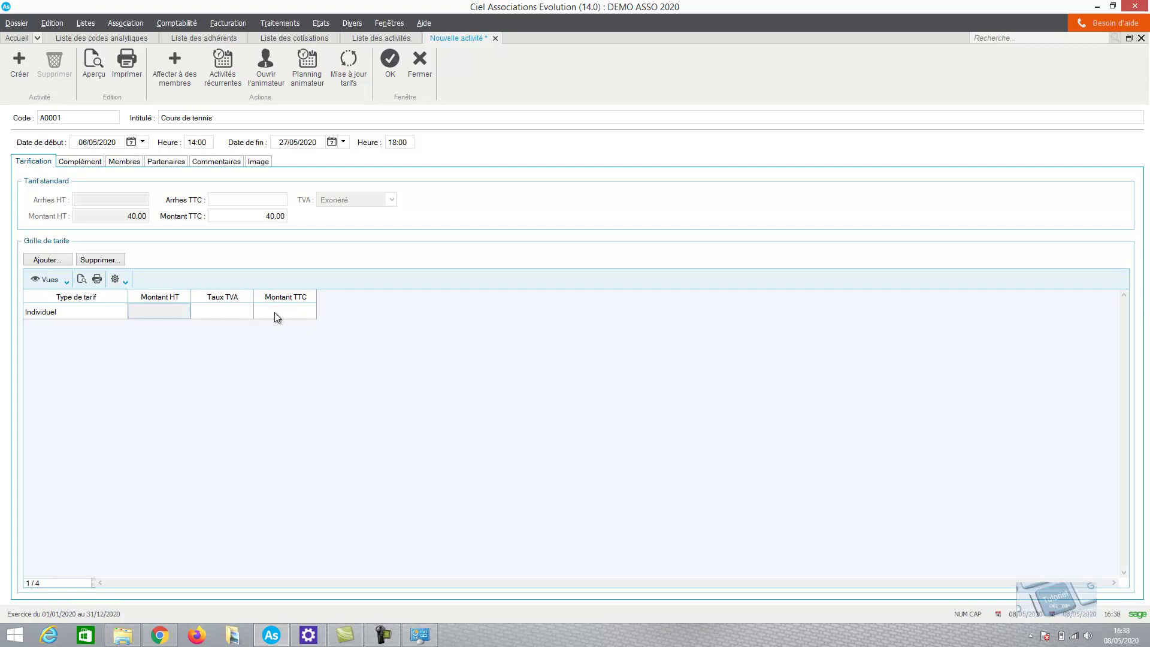
text(40)
key(Return)
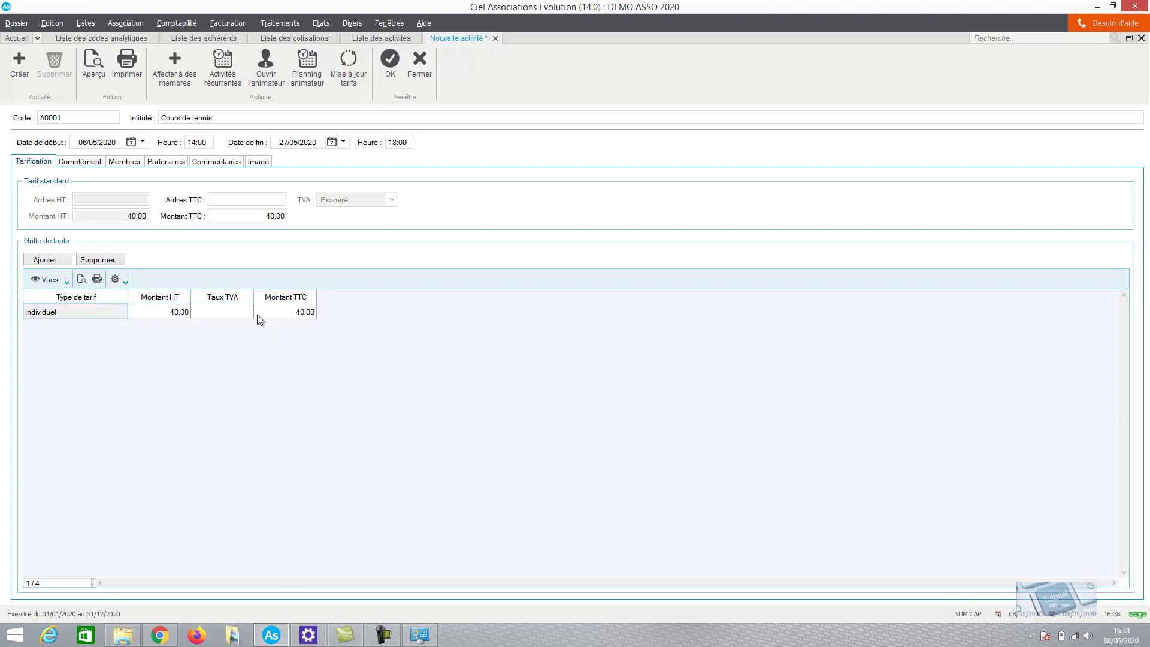
Step: Add a Couple rate of 30 including tax to the activity's price grid
click(58, 262)
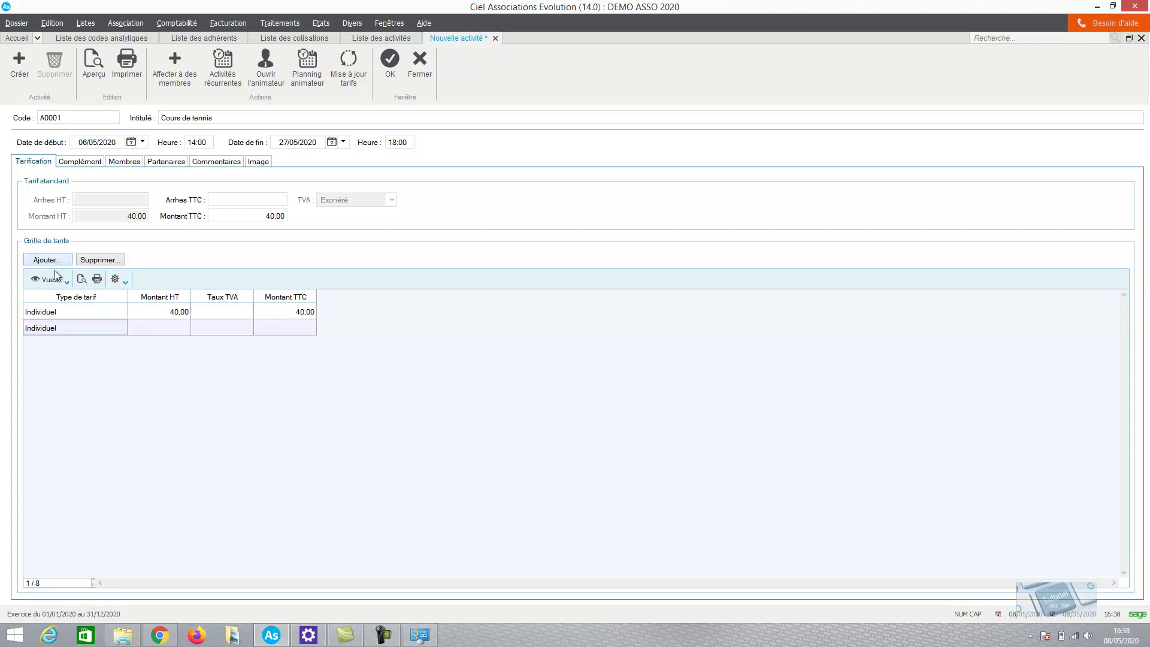
click(64, 329)
click(64, 329)
click(121, 324)
click(63, 350)
click(282, 327)
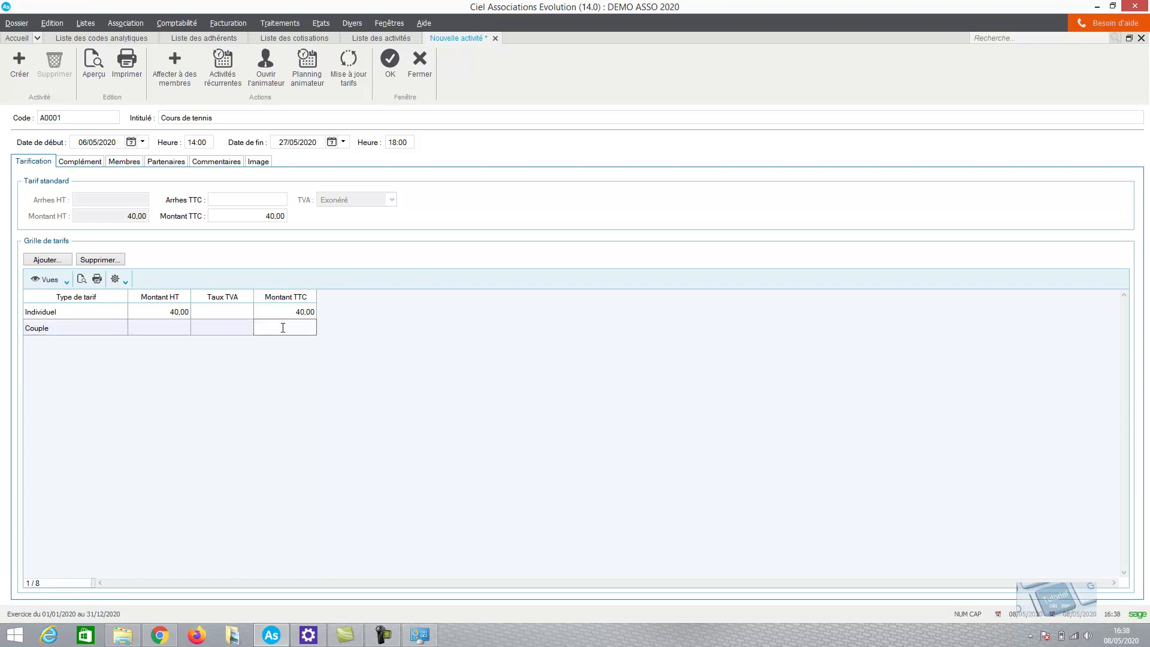
text(30)
key(Return)
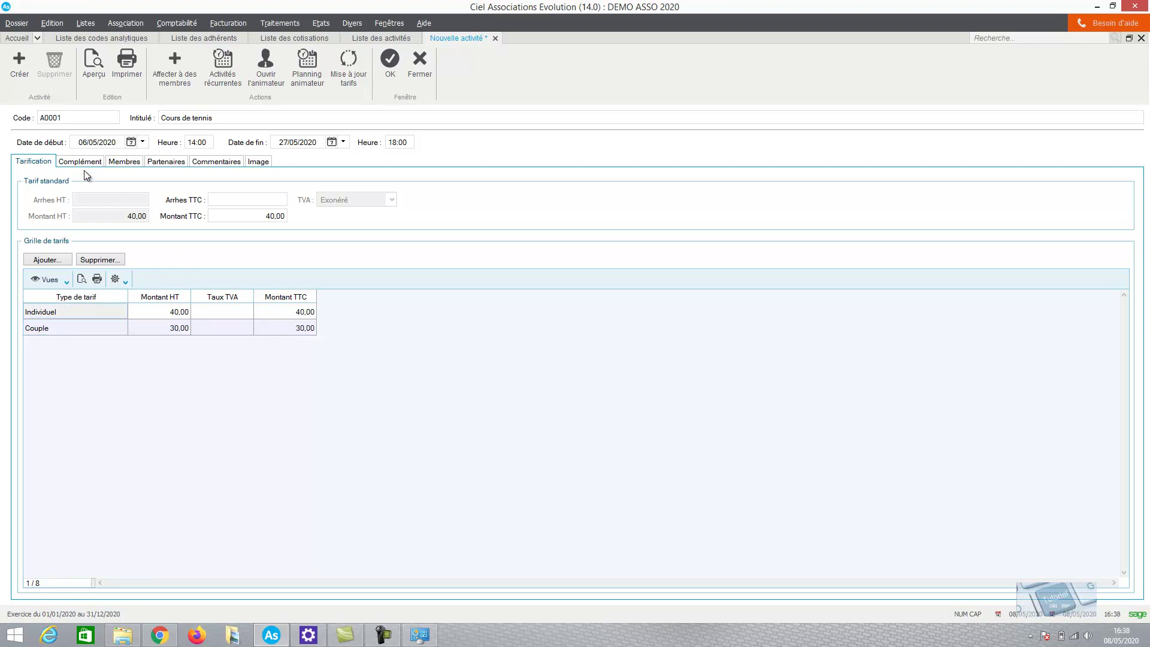
Step: Assign analytic code T1 to the Cours de tennis activity and save the activity record
click(86, 161)
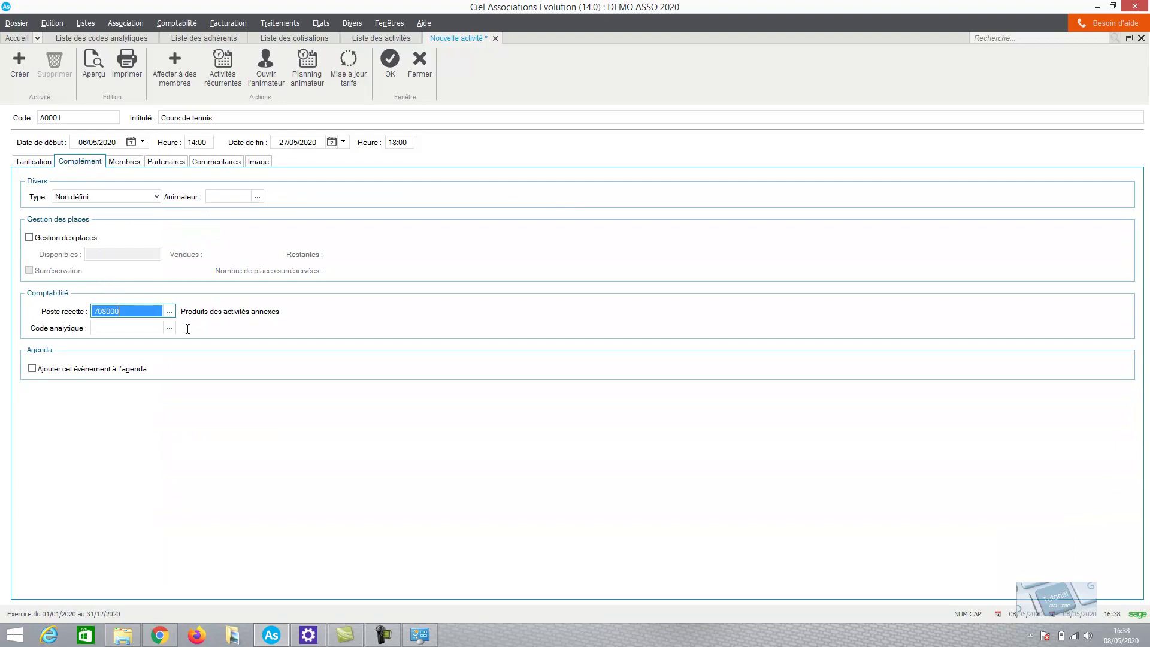
click(171, 328)
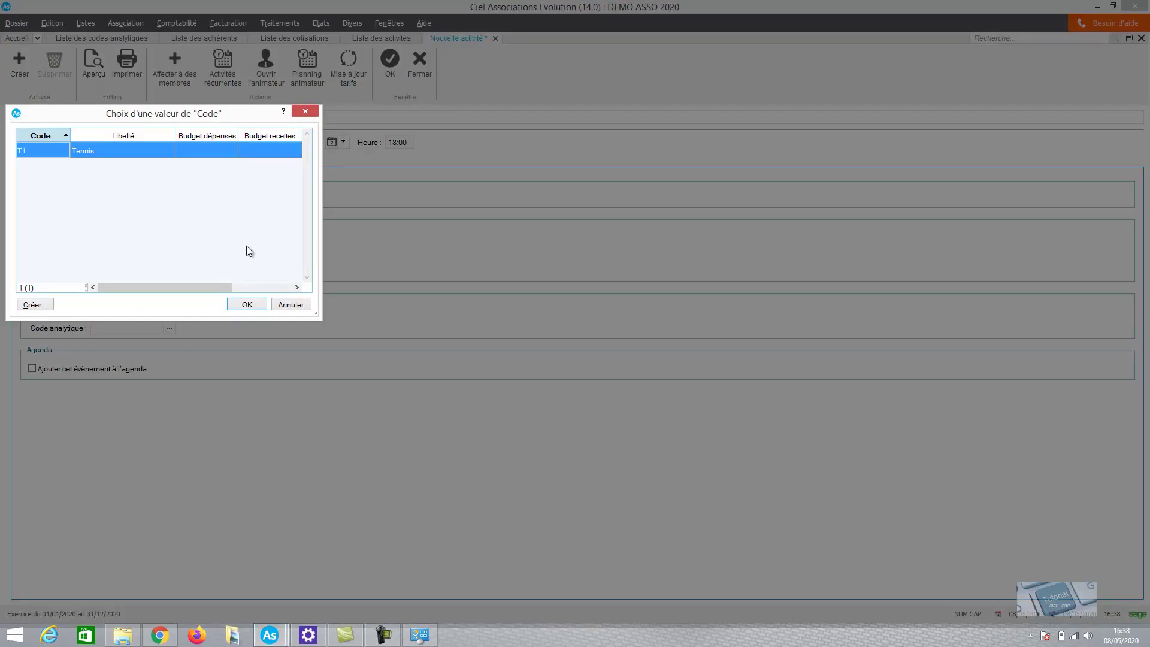
click(248, 304)
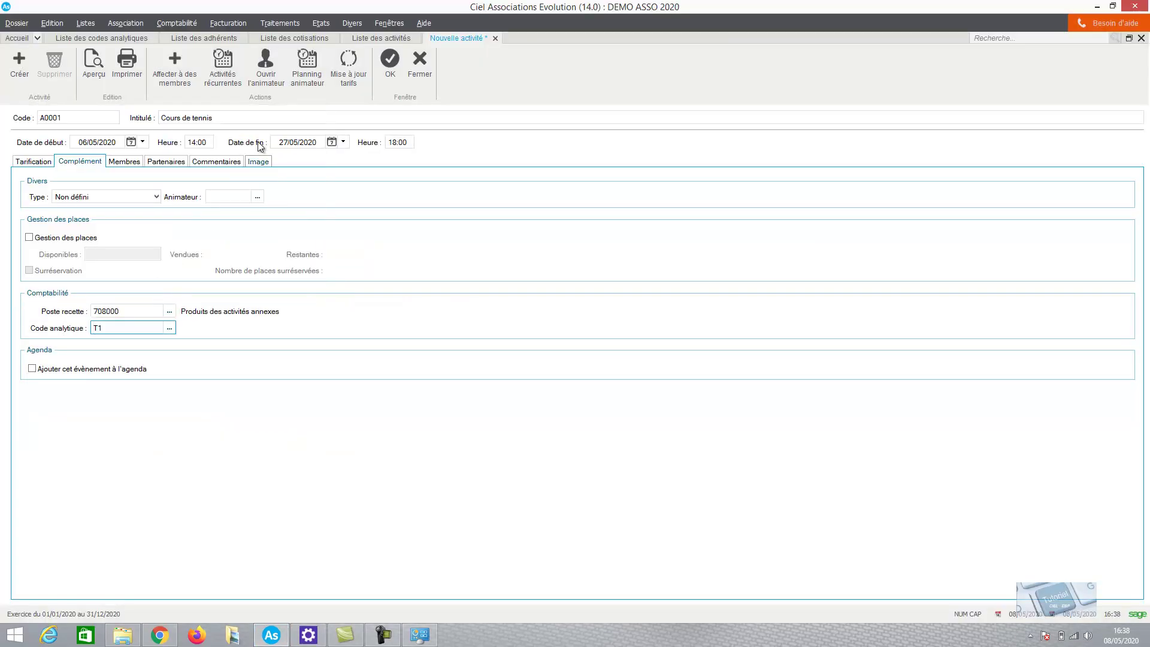
click(390, 67)
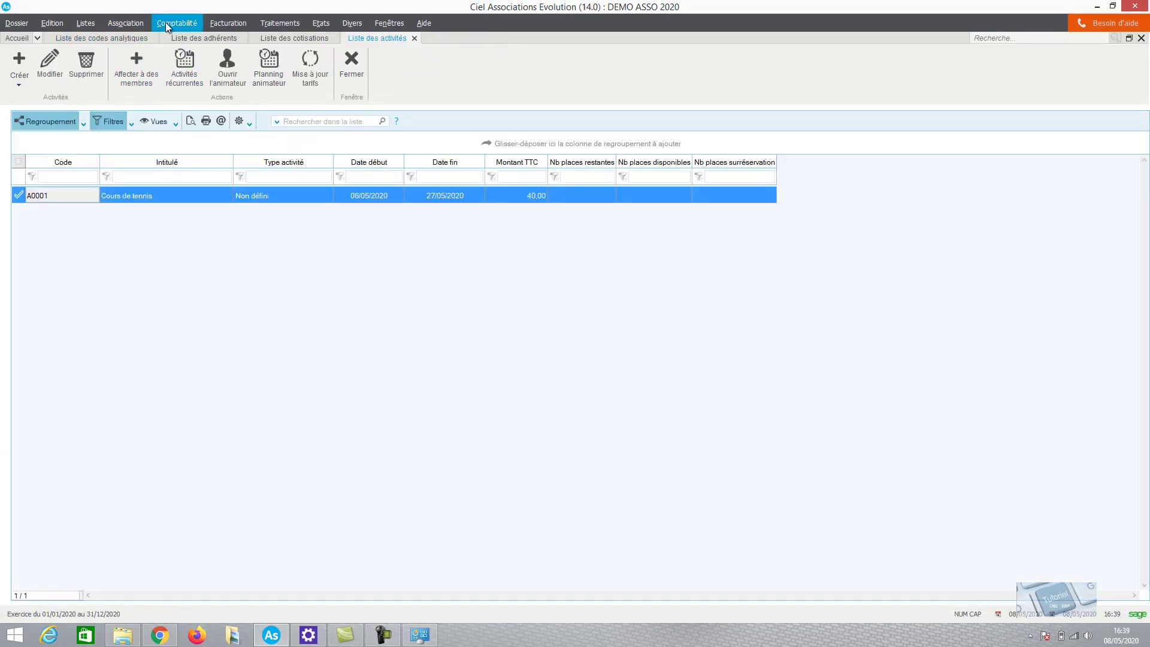
Step: Create a new association equipment record with the label Raquette
click(142, 23)
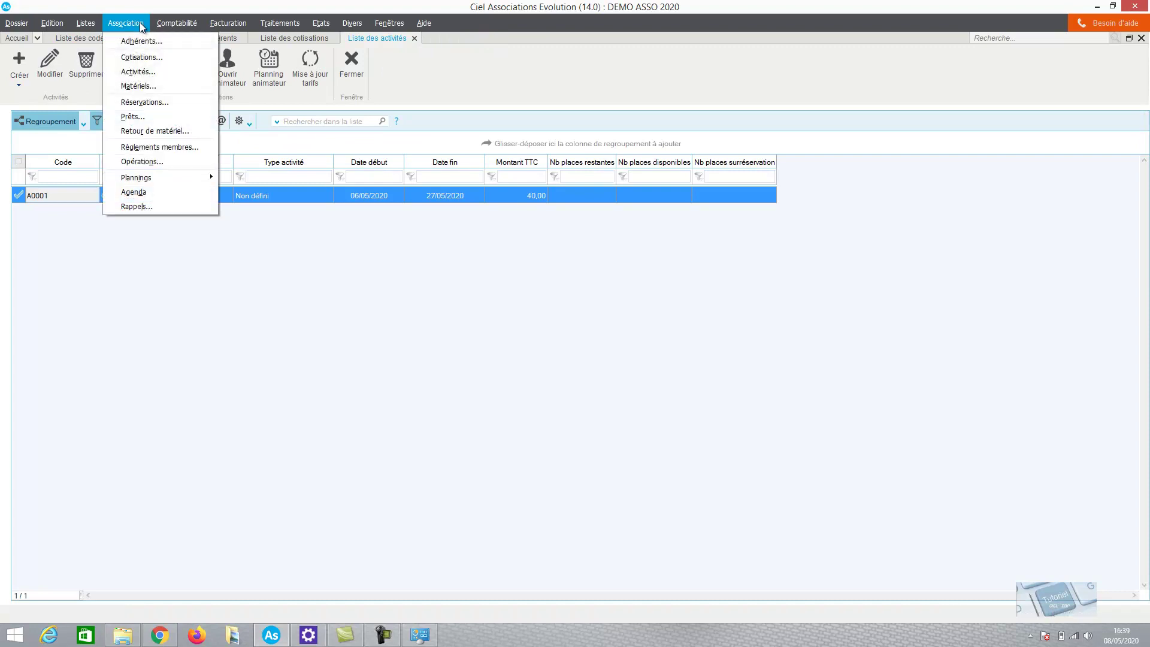
click(138, 88)
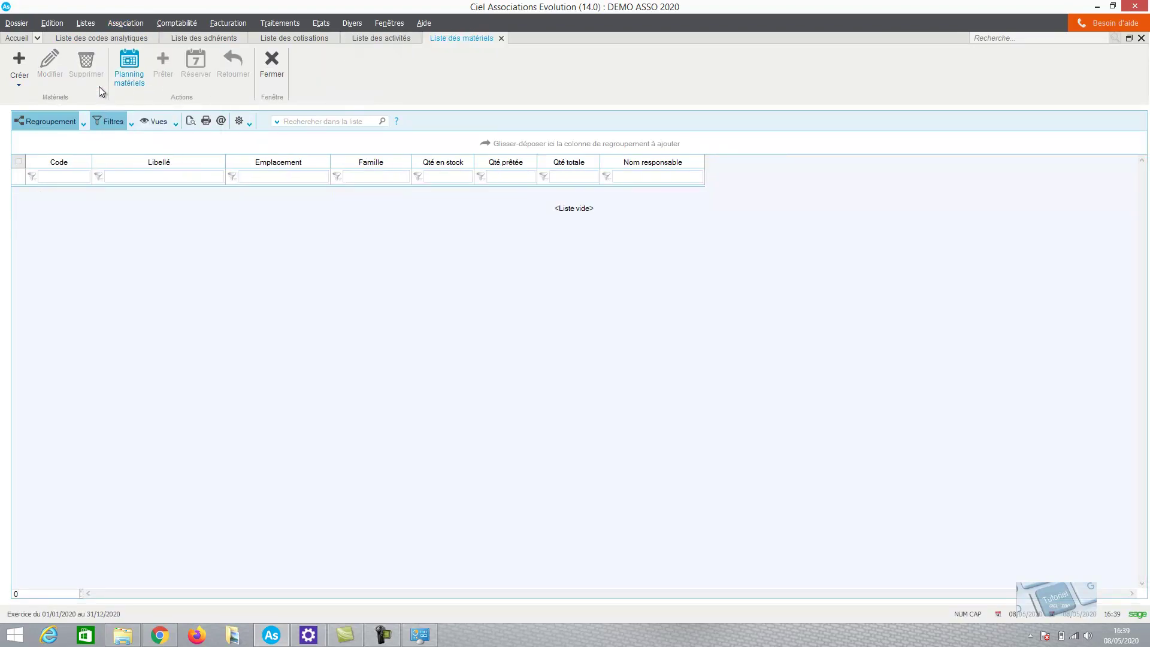
click(18, 65)
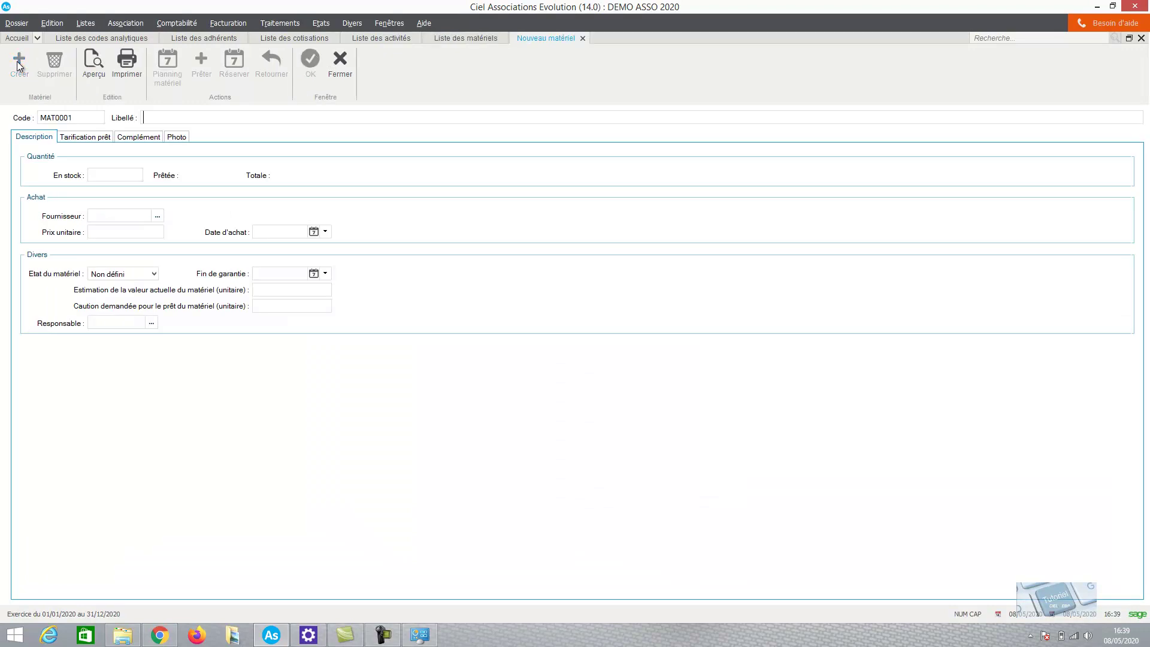
text(Raquette)
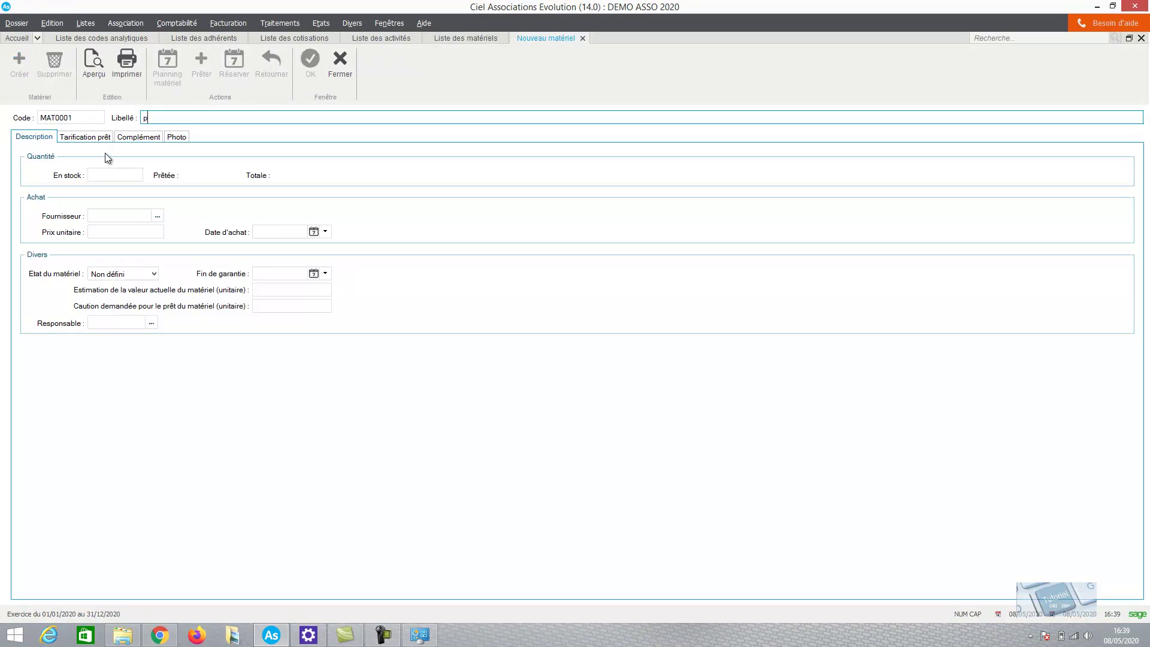
key(Tab)
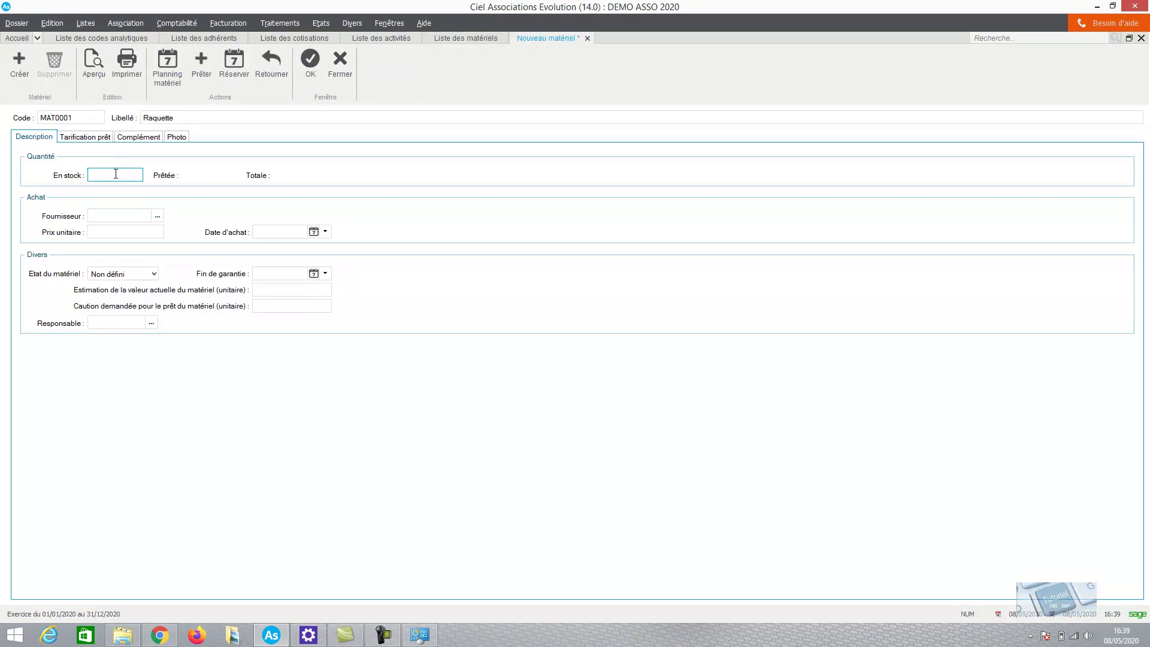
Step: Set the racket's stock quantity to 30 and its unit purchase price to 50, leaving the supplier blank
key(Caps_Lock)
text(30)
key(Tab)
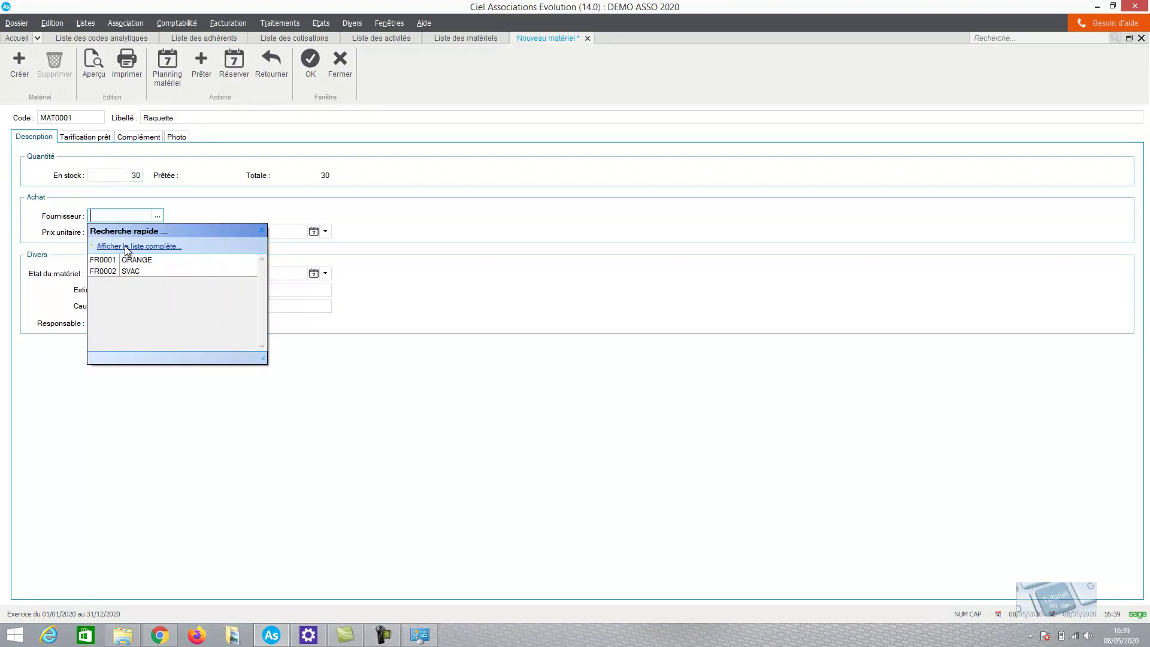
click(261, 233)
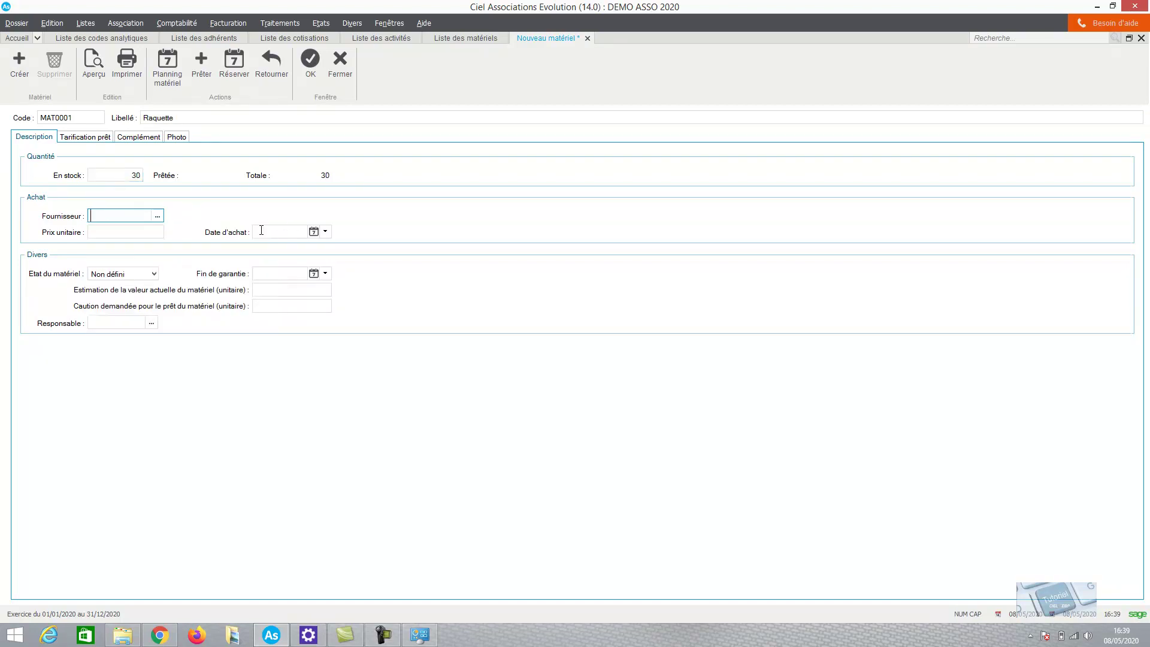
click(160, 232)
text(50)
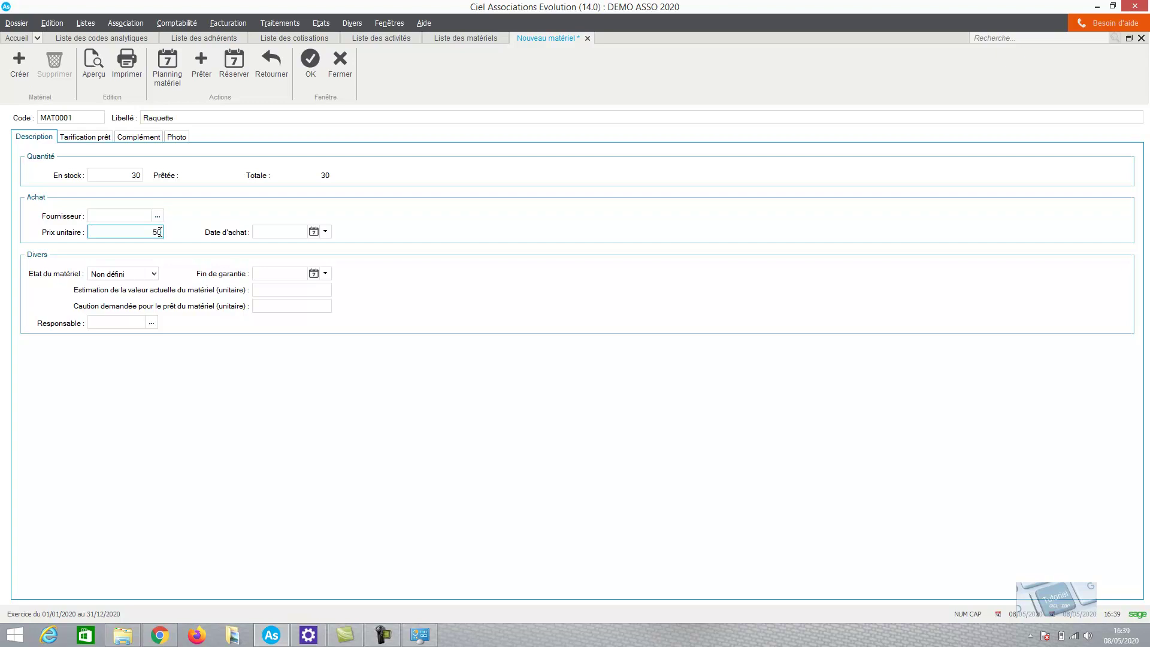
key(Tab)
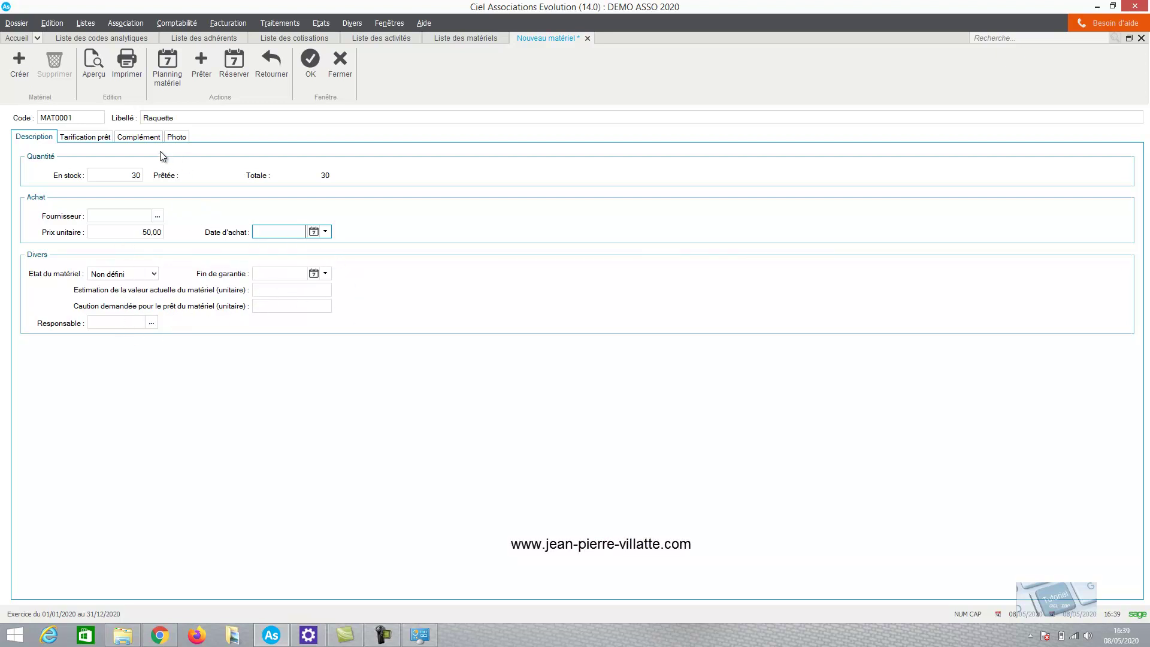
Step: Assign analytic code T1 to the Raquette equipment and save the record
click(143, 138)
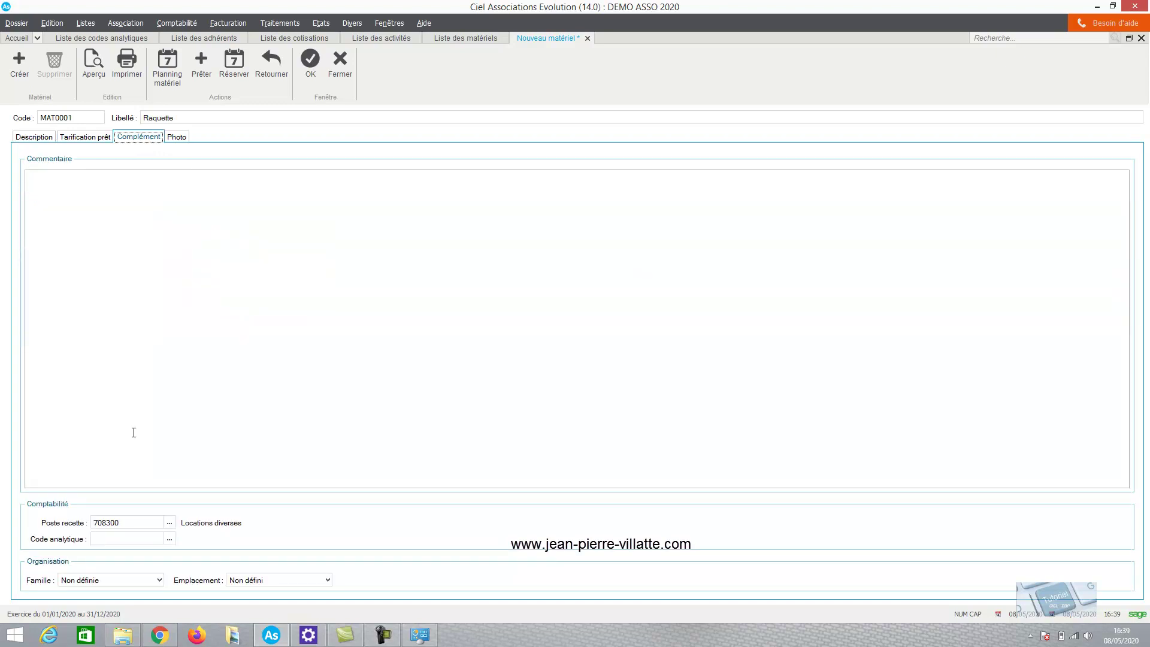
click(170, 540)
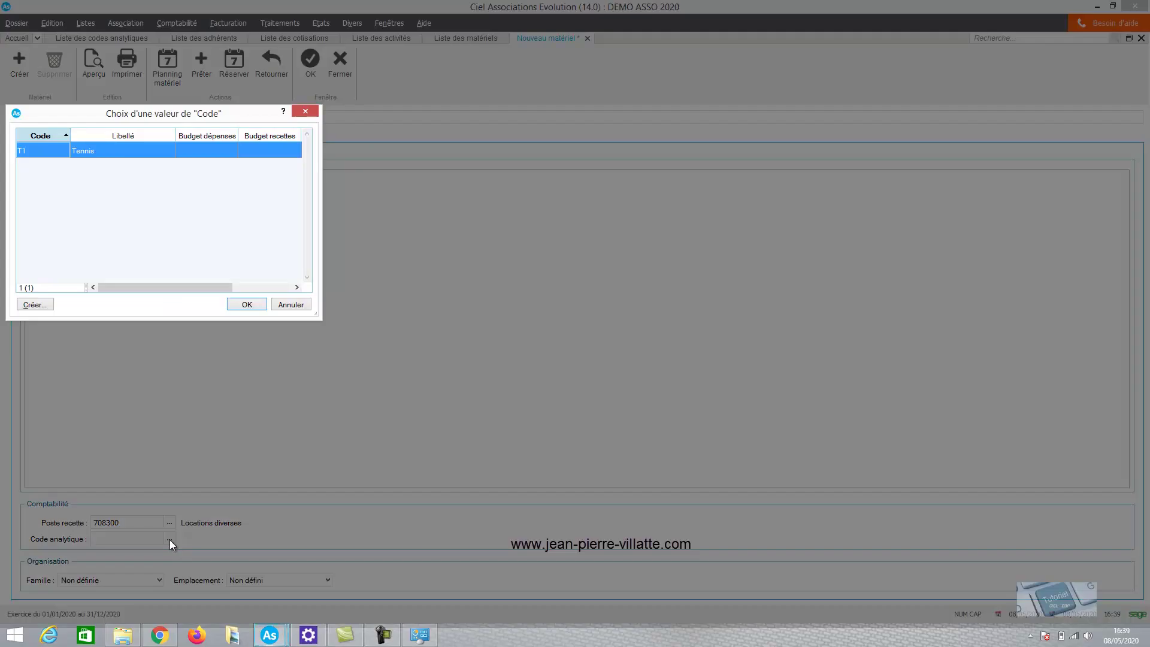
click(247, 305)
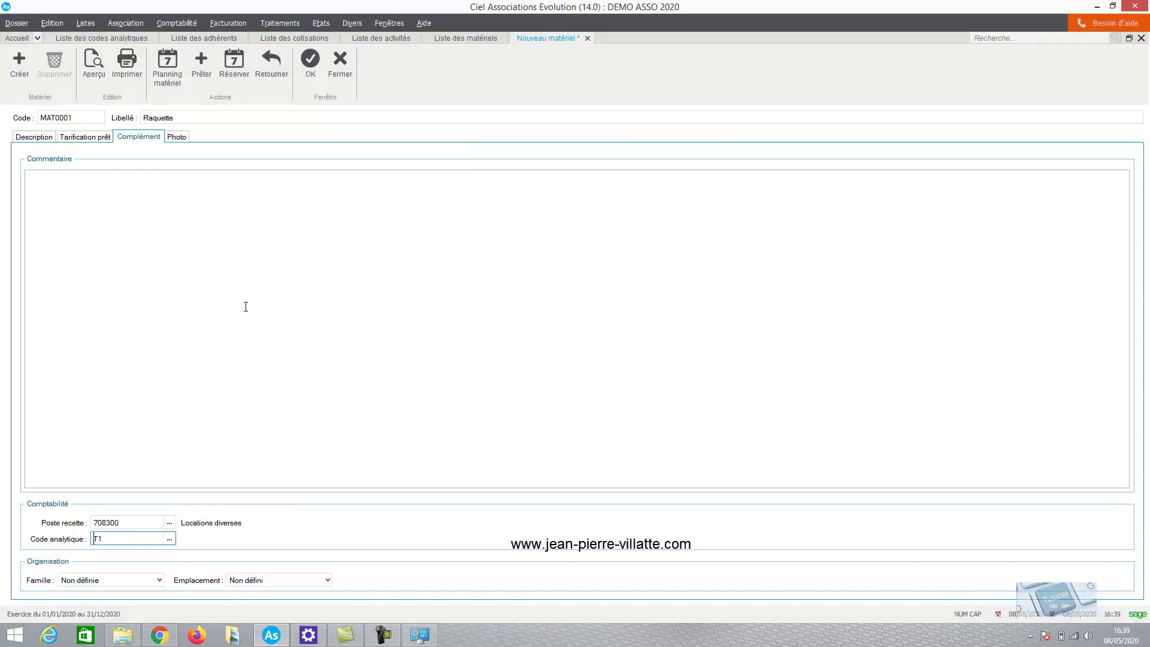
click(309, 67)
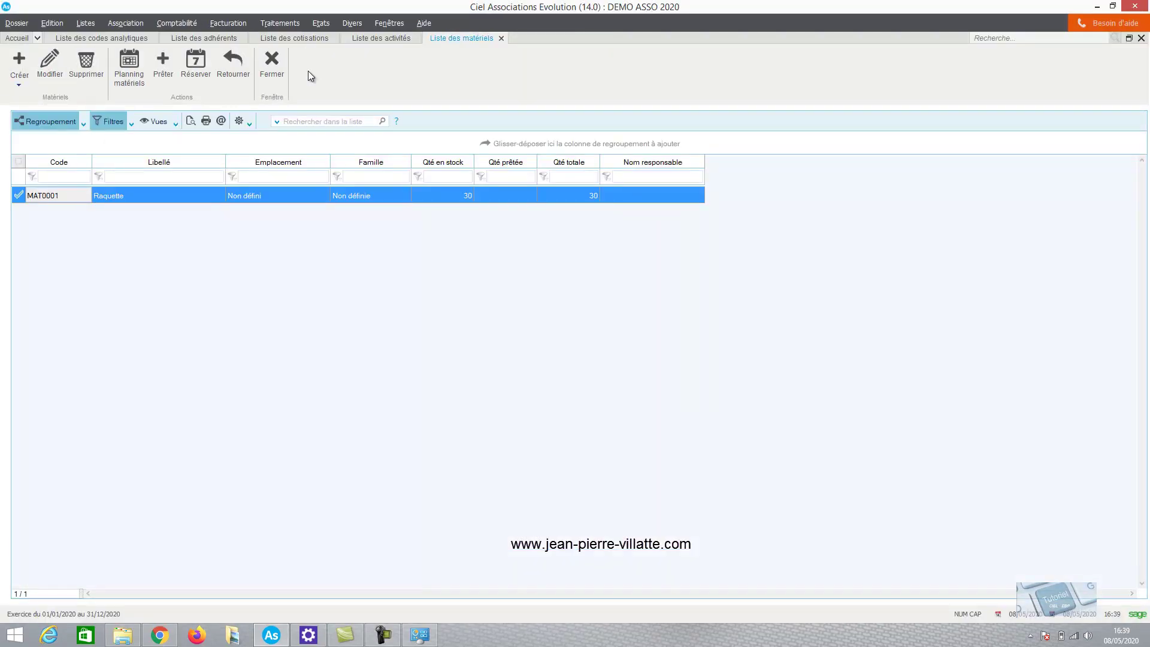
Step: Open the existing member's record from the member list and display the member's operations
click(129, 24)
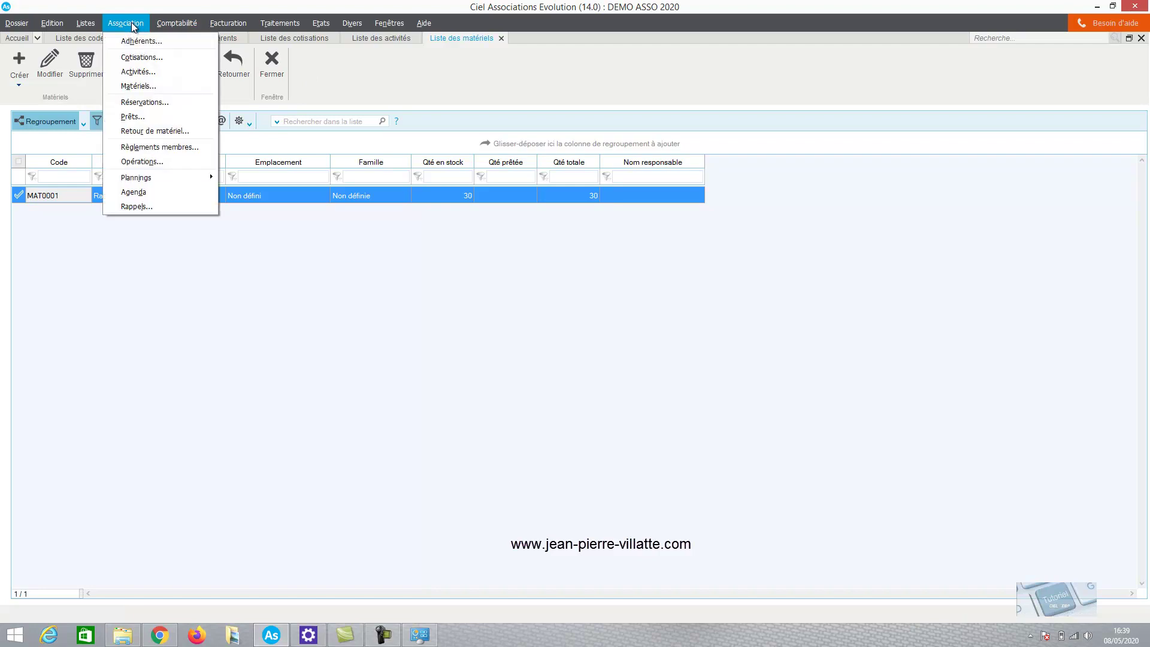
click(133, 42)
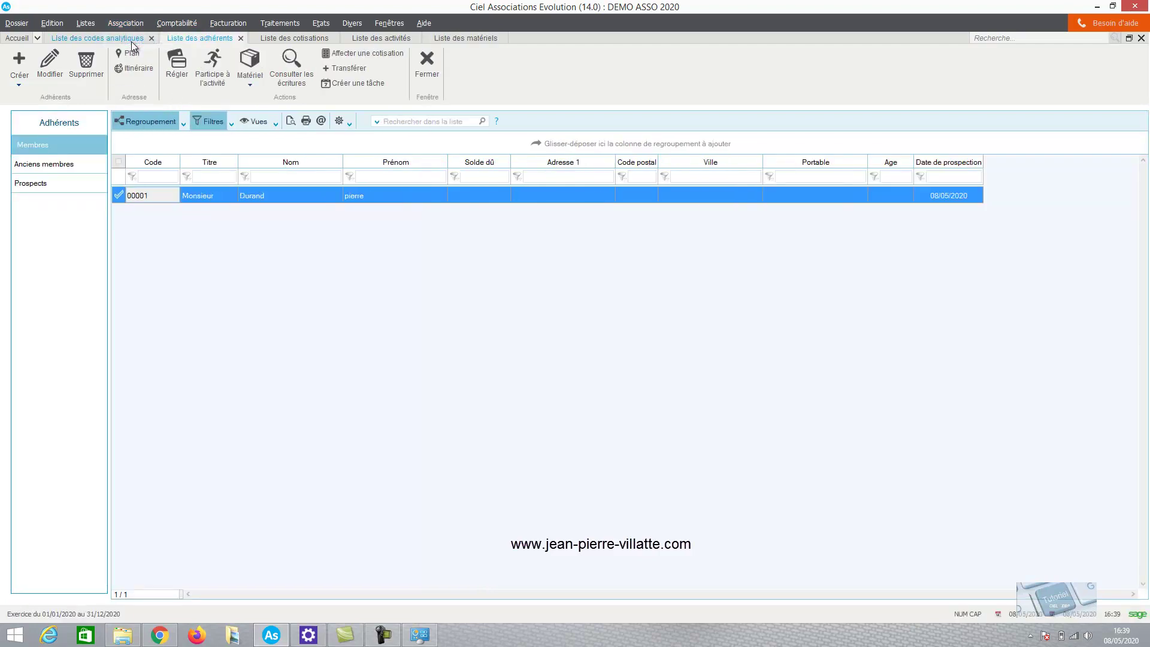
click(221, 205)
click(221, 196)
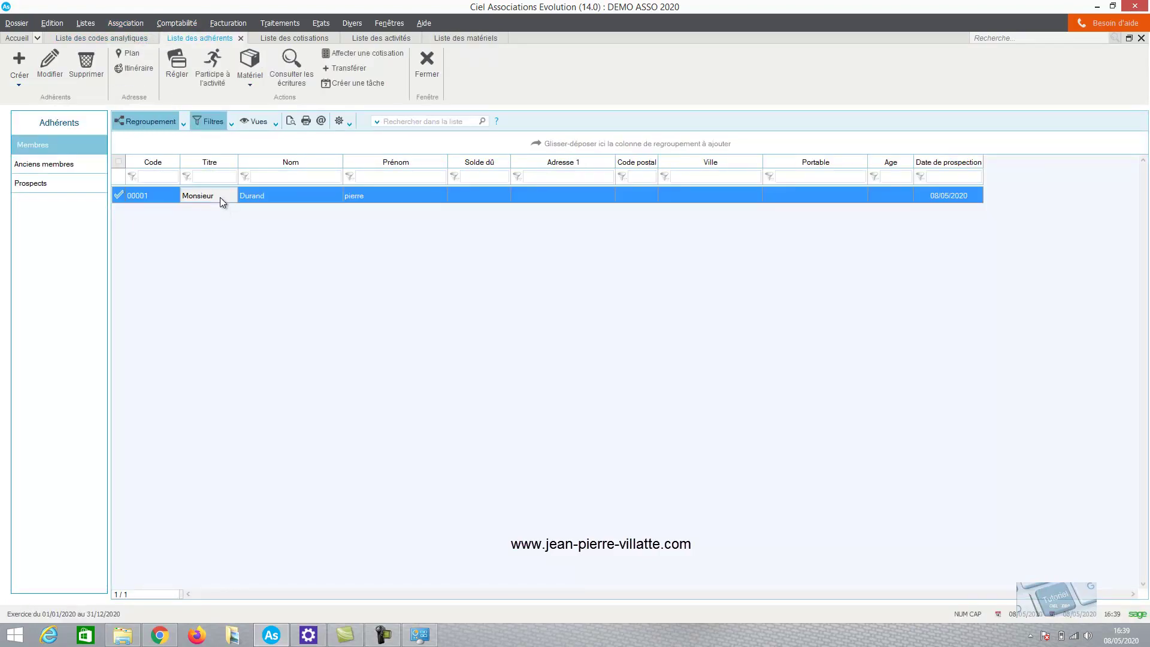
double_click(221, 196)
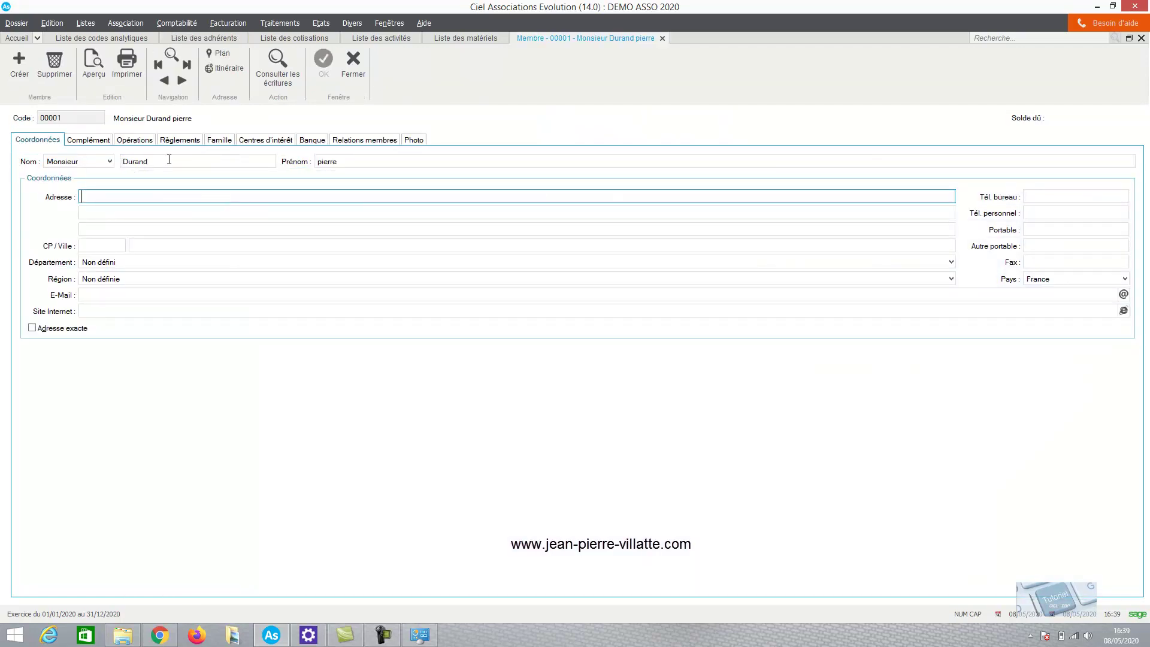
click(139, 143)
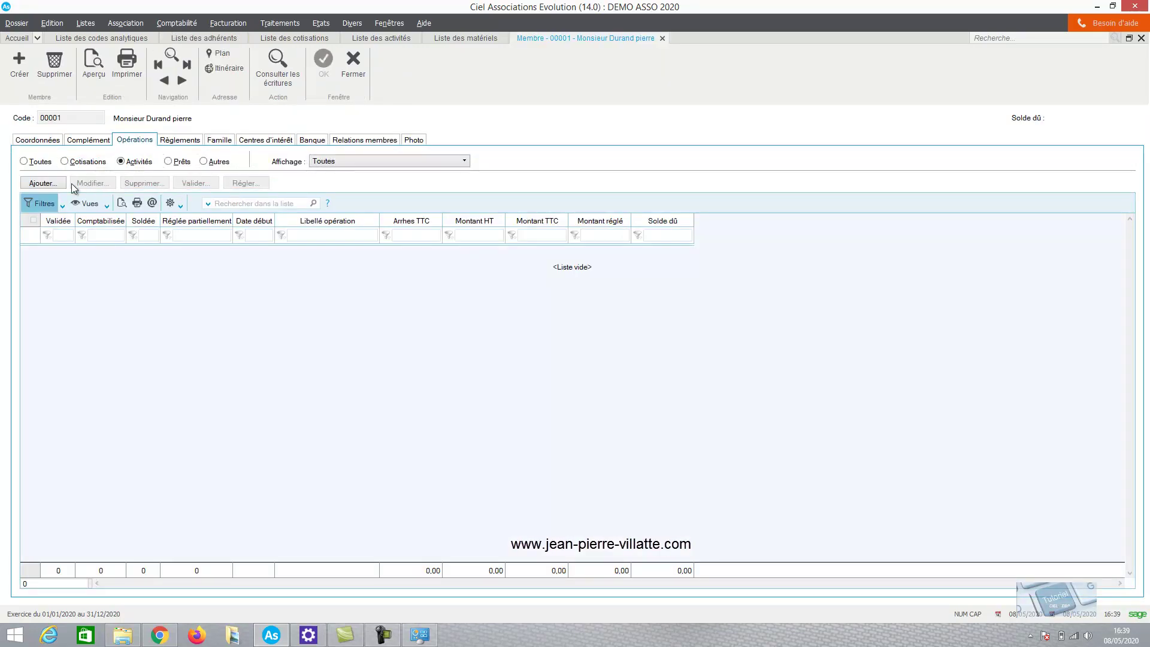
Step: Add the Tennis membership fee to the member's operations with the Standard rate, without recording a payment
click(78, 163)
click(49, 183)
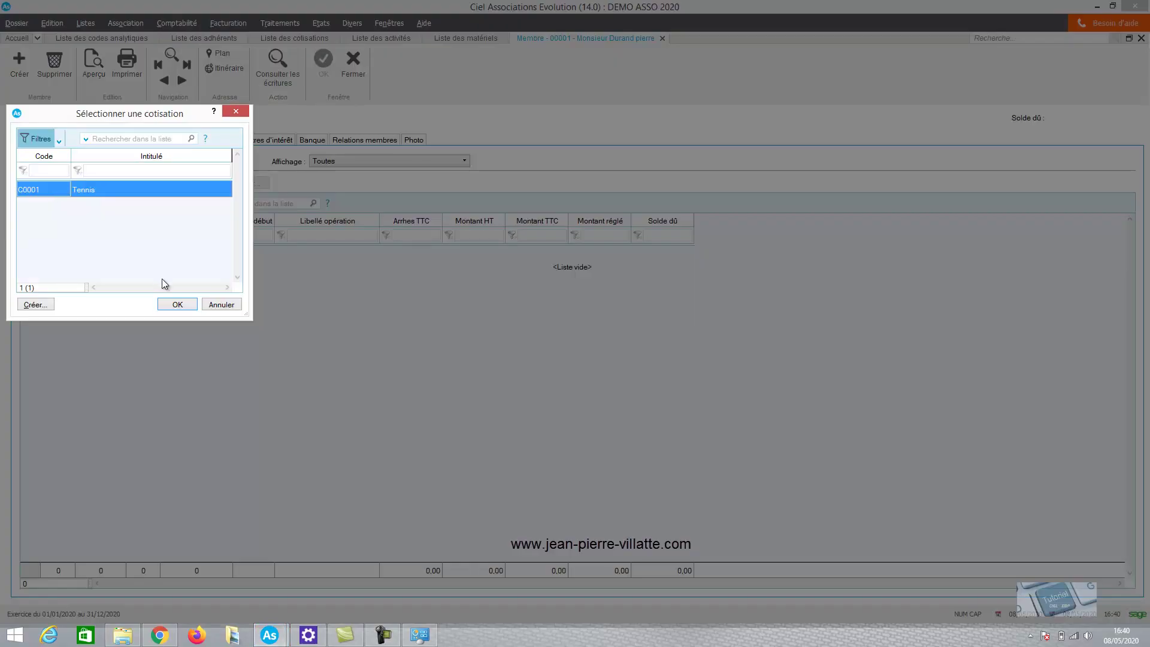
click(176, 303)
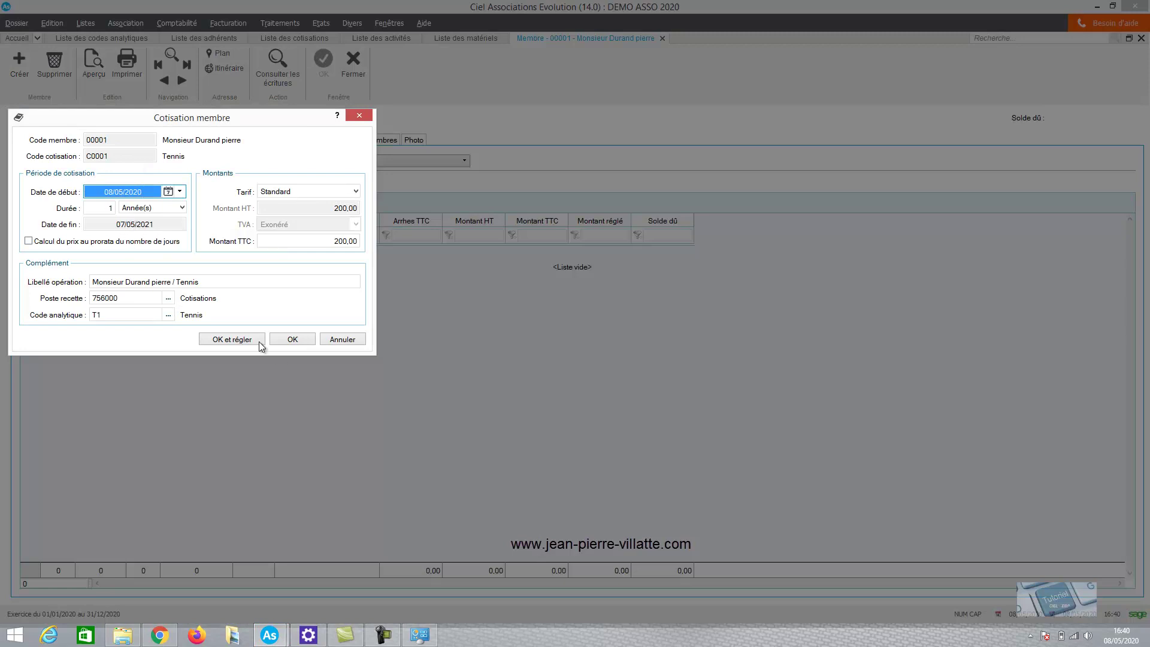
click(291, 339)
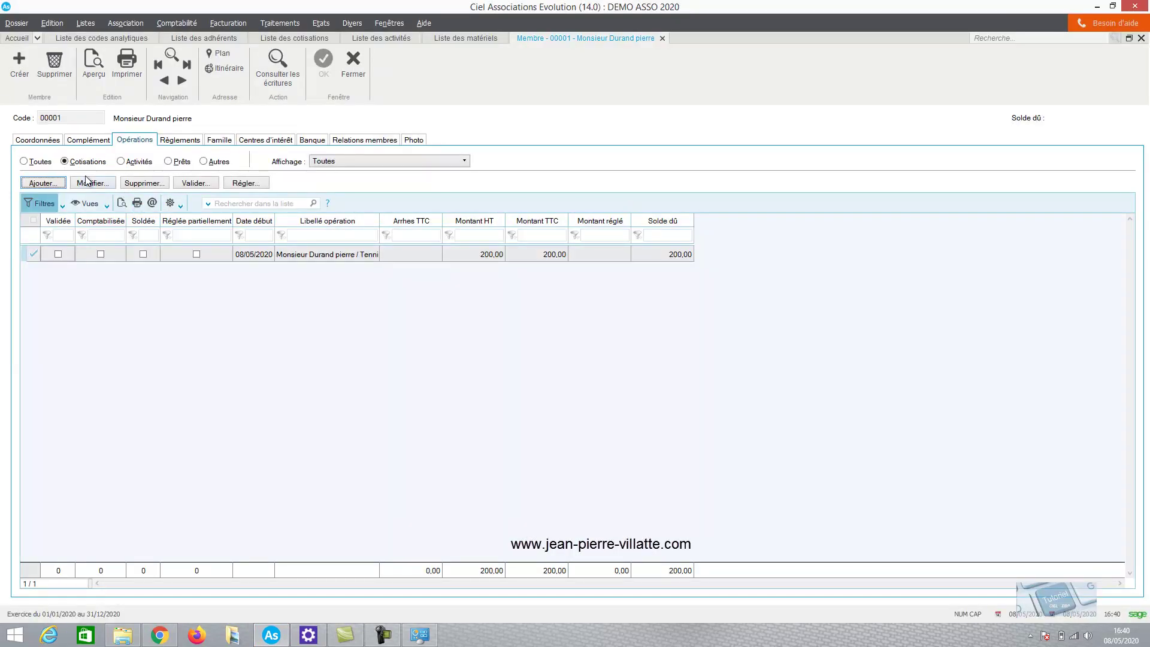
Step: Add the Cours de tennis activity to the member's operations with a quantity of 5, without recording a payment
click(120, 162)
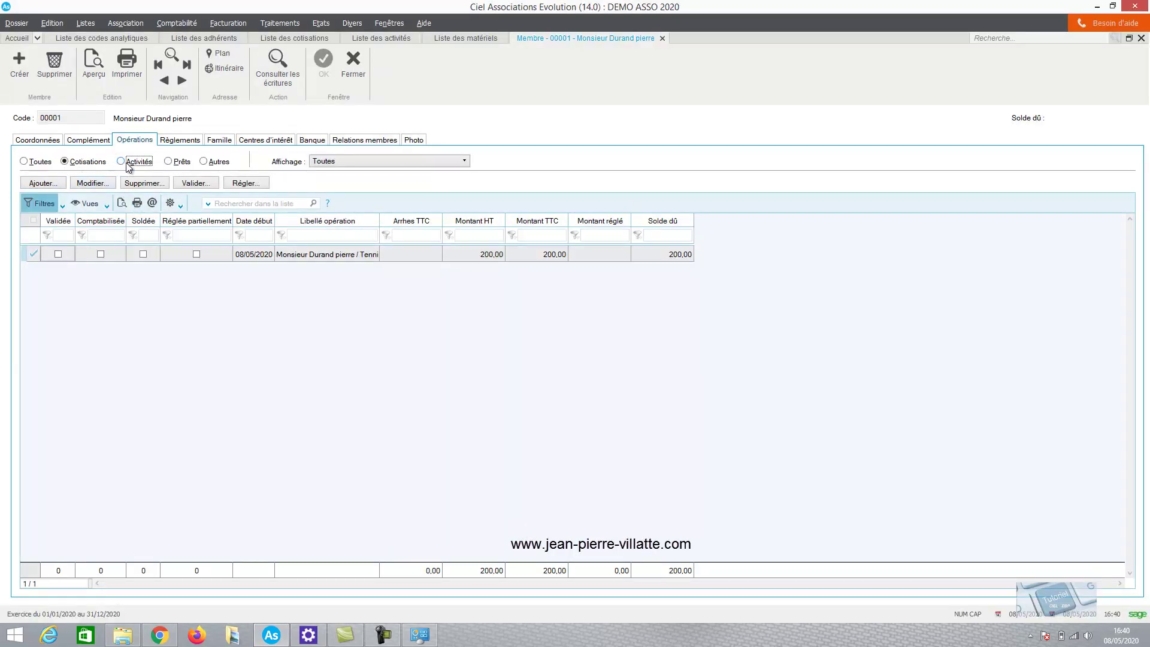
click(43, 183)
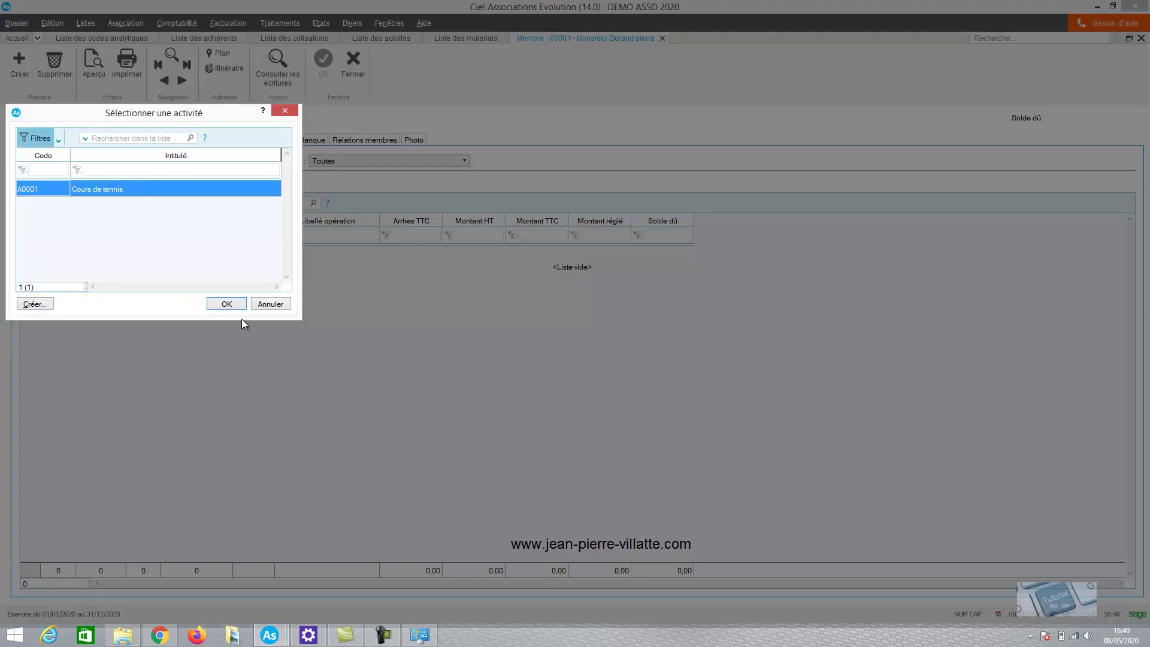
click(228, 304)
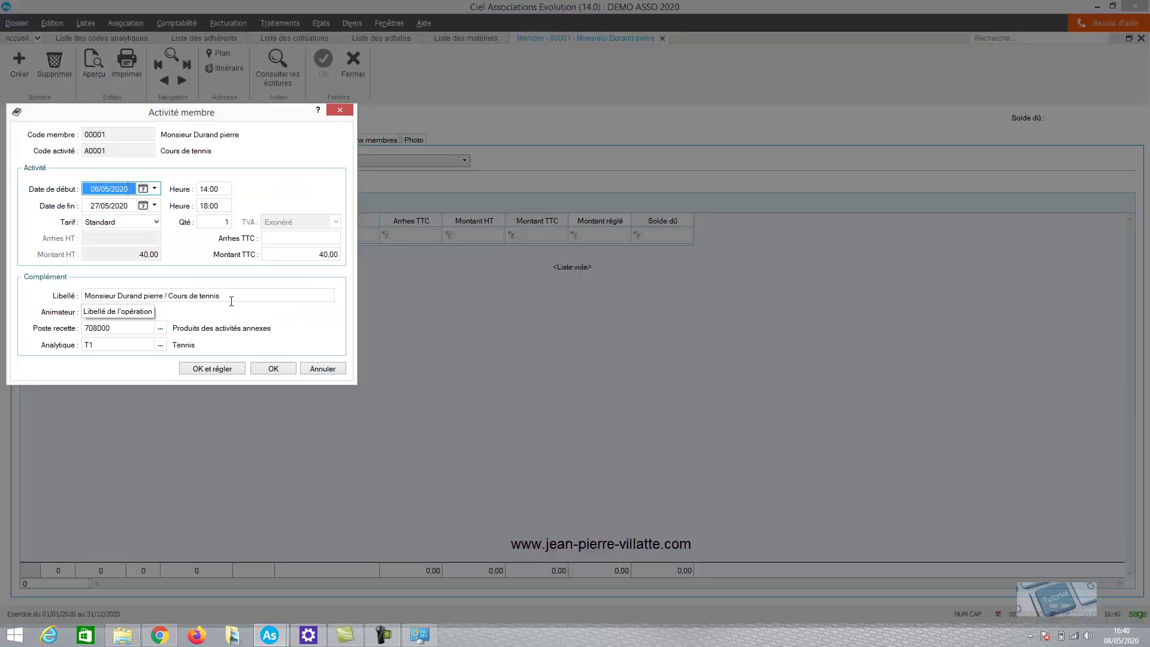
click(230, 223)
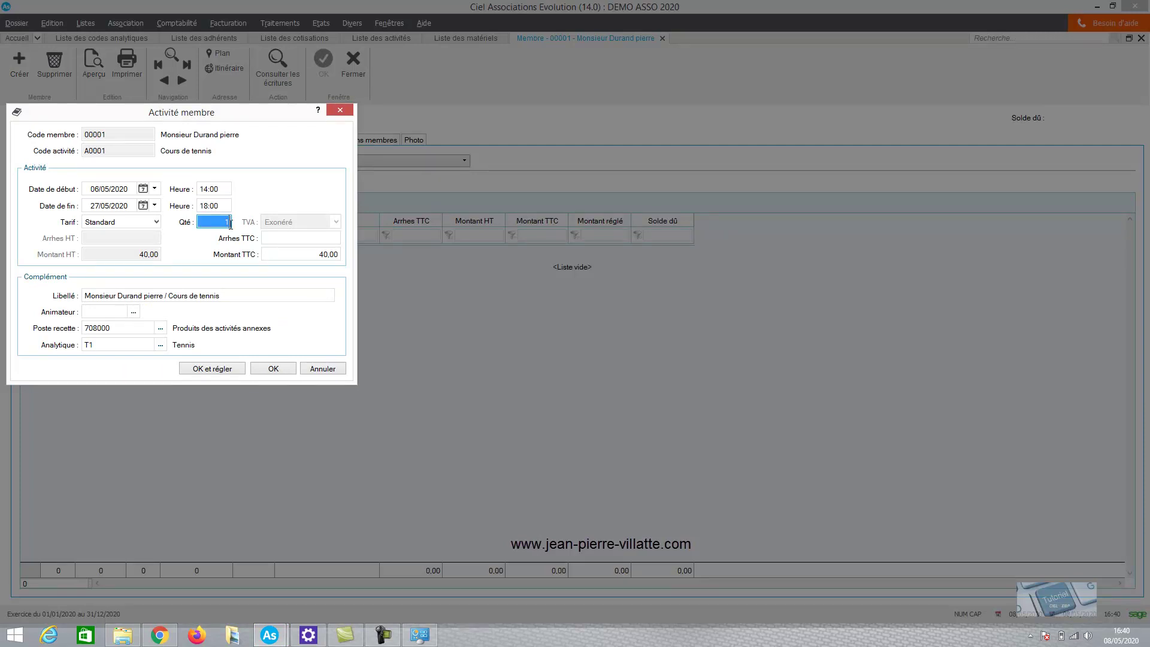
text(5)
key(Tab)
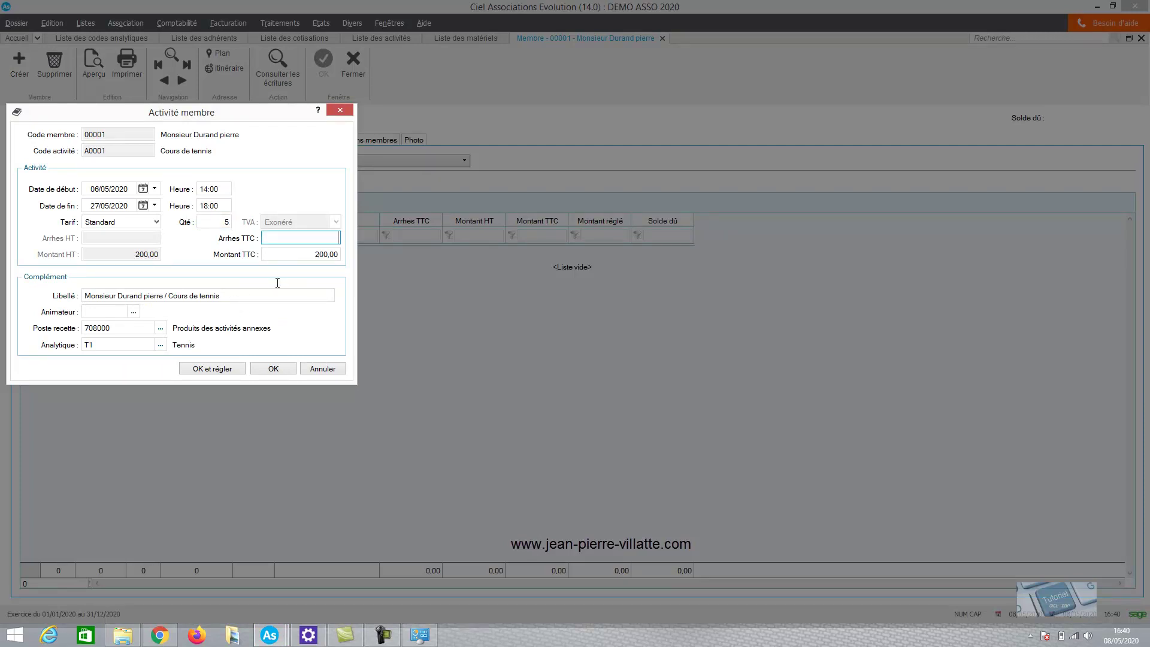
click(277, 372)
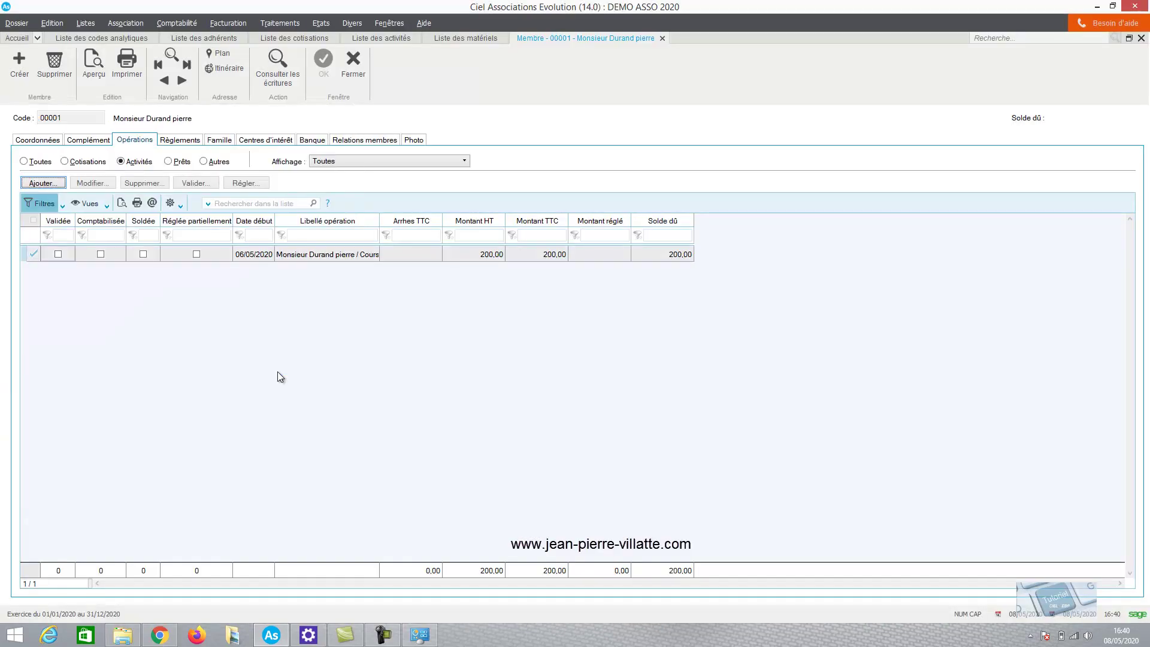
Step: Record a loan of one Raquette to the member and close the member's record
click(168, 161)
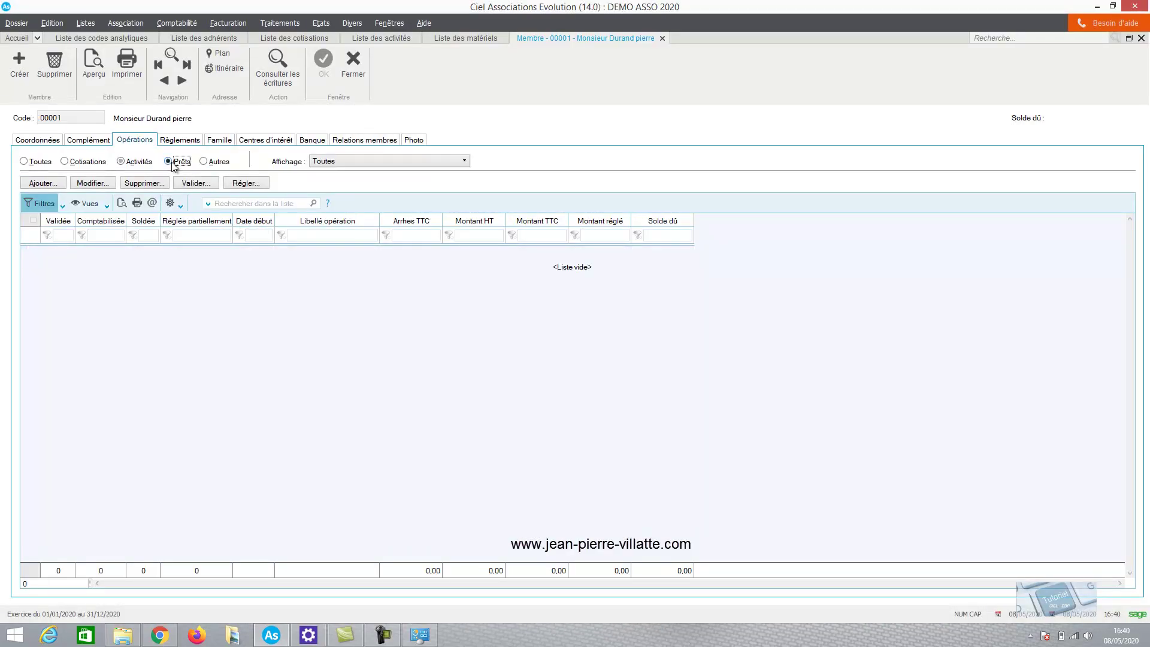
click(42, 183)
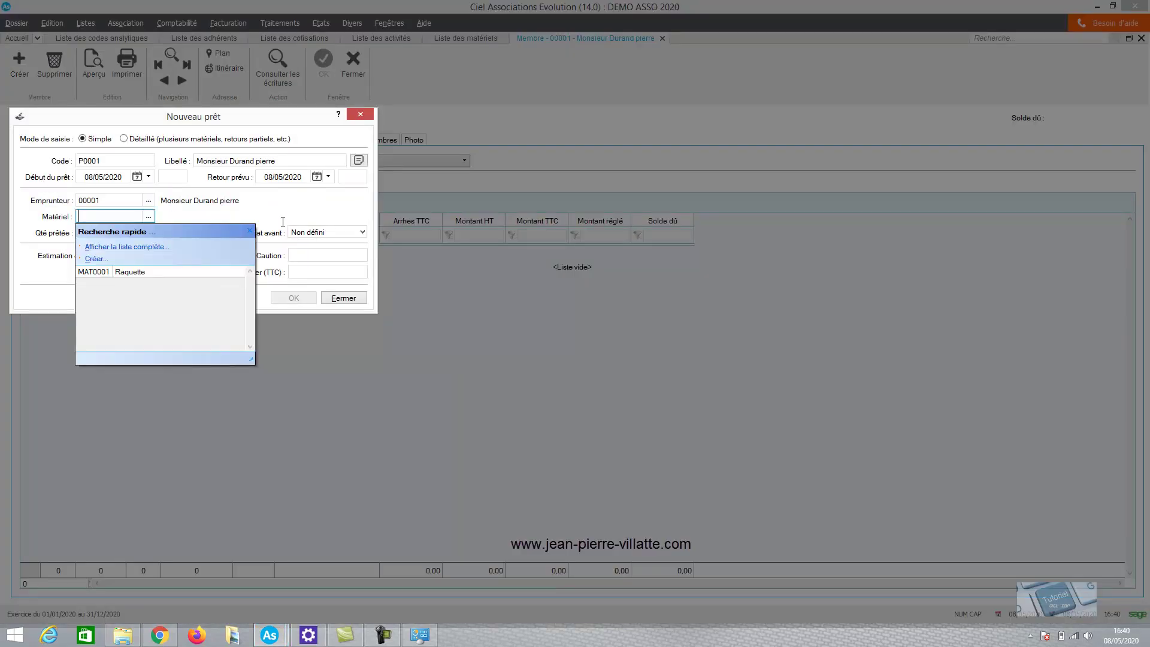
click(189, 273)
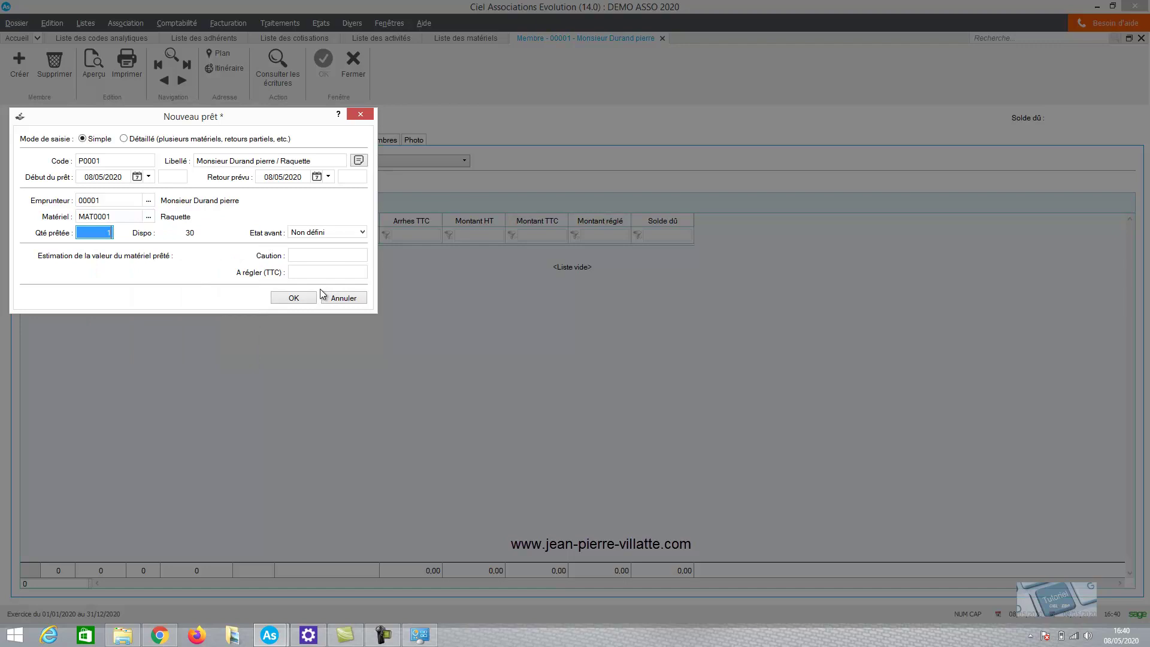
click(296, 296)
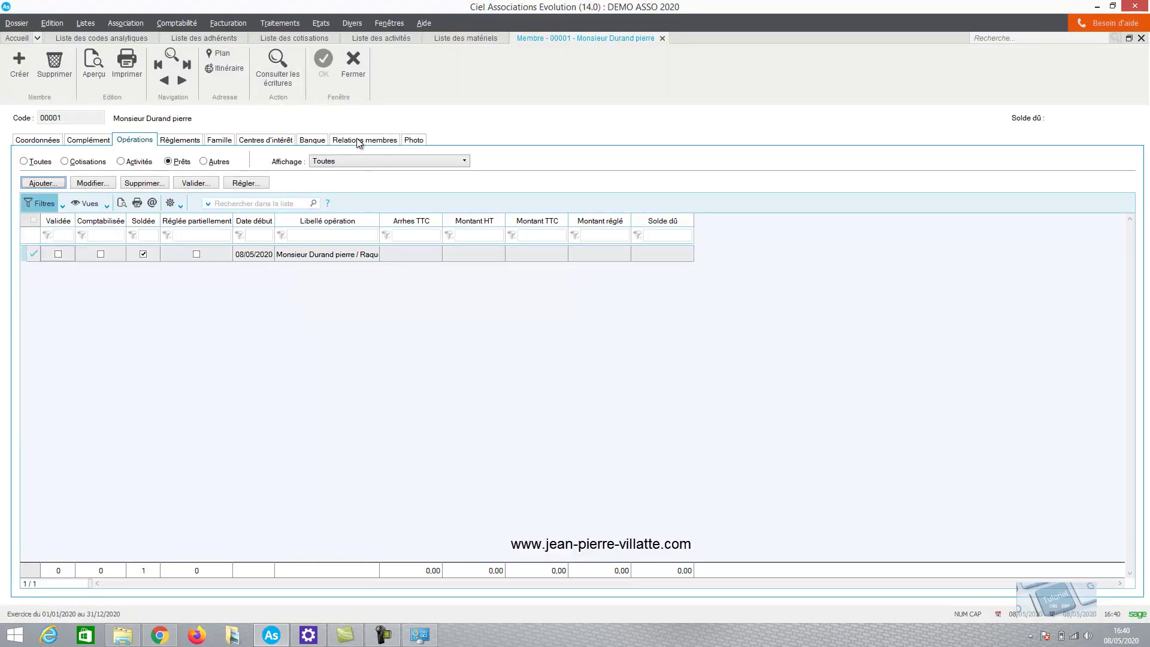
click(349, 68)
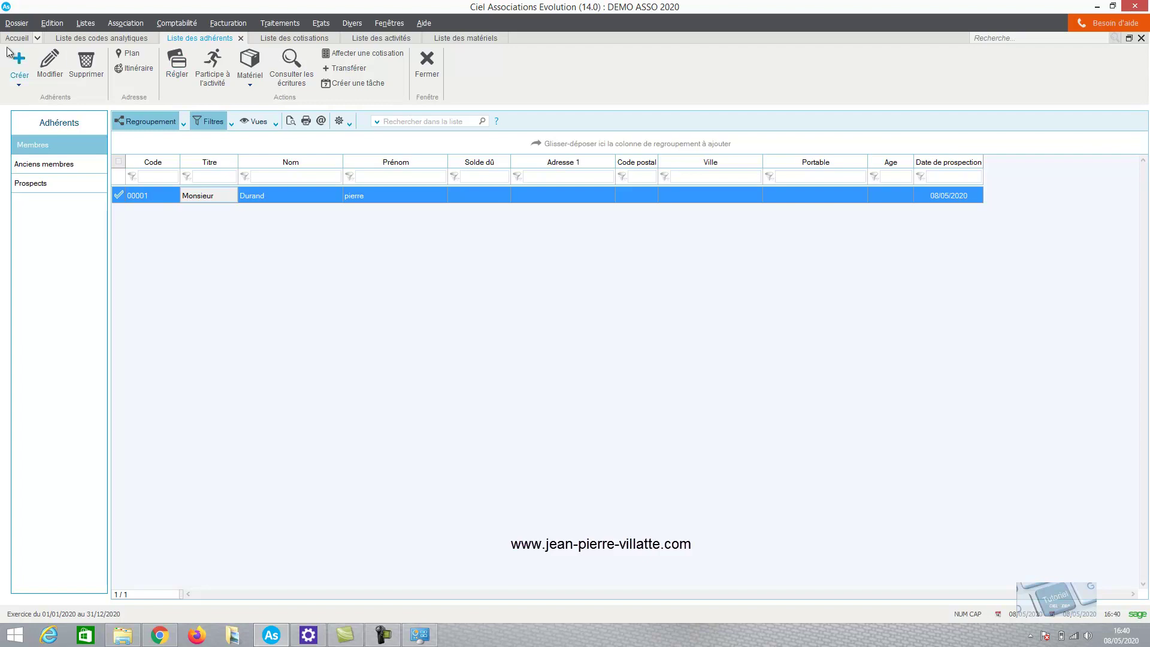
Step: Open the analytic code list and check the T1 Tennis record before validating the operations
click(85, 26)
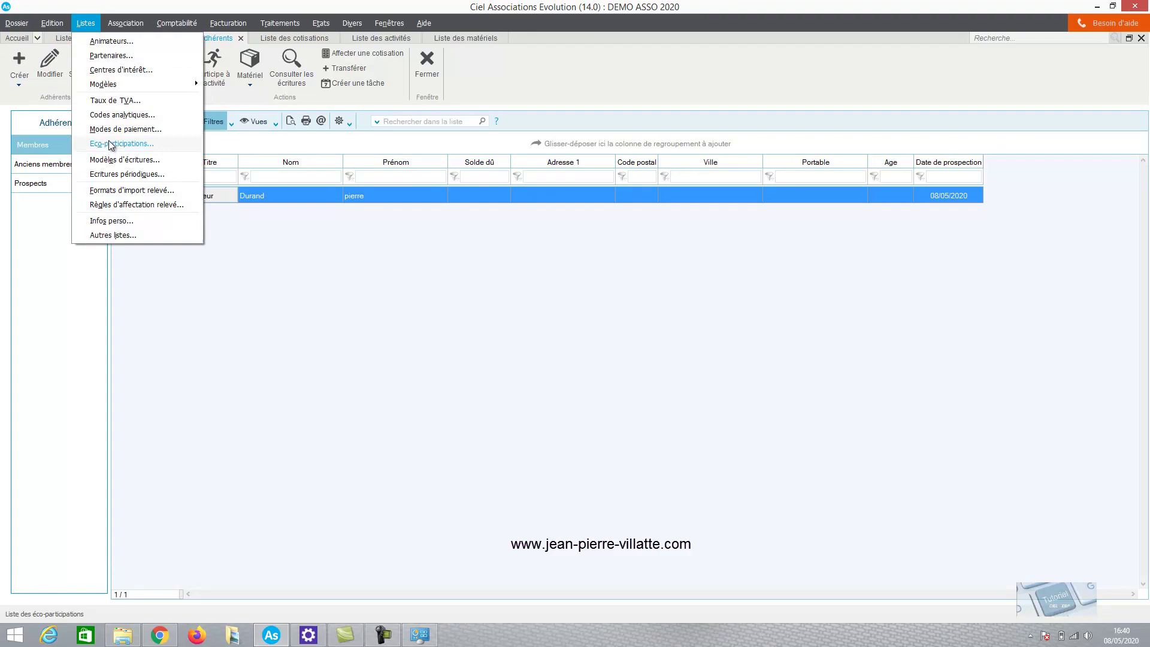
click(107, 115)
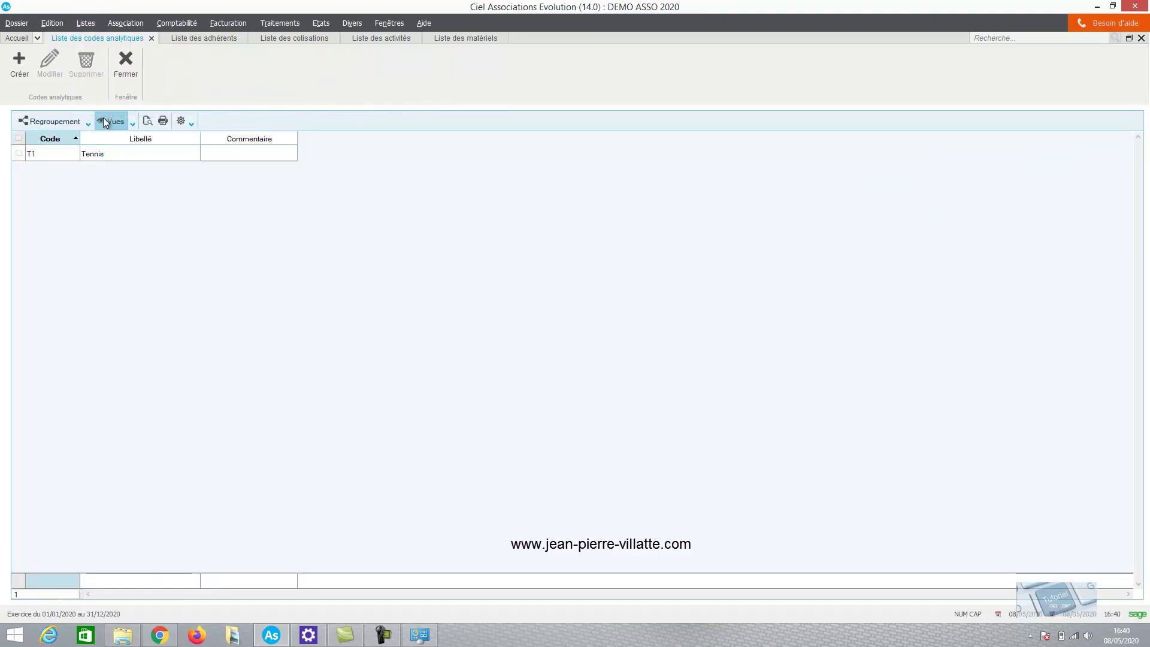
double_click(71, 154)
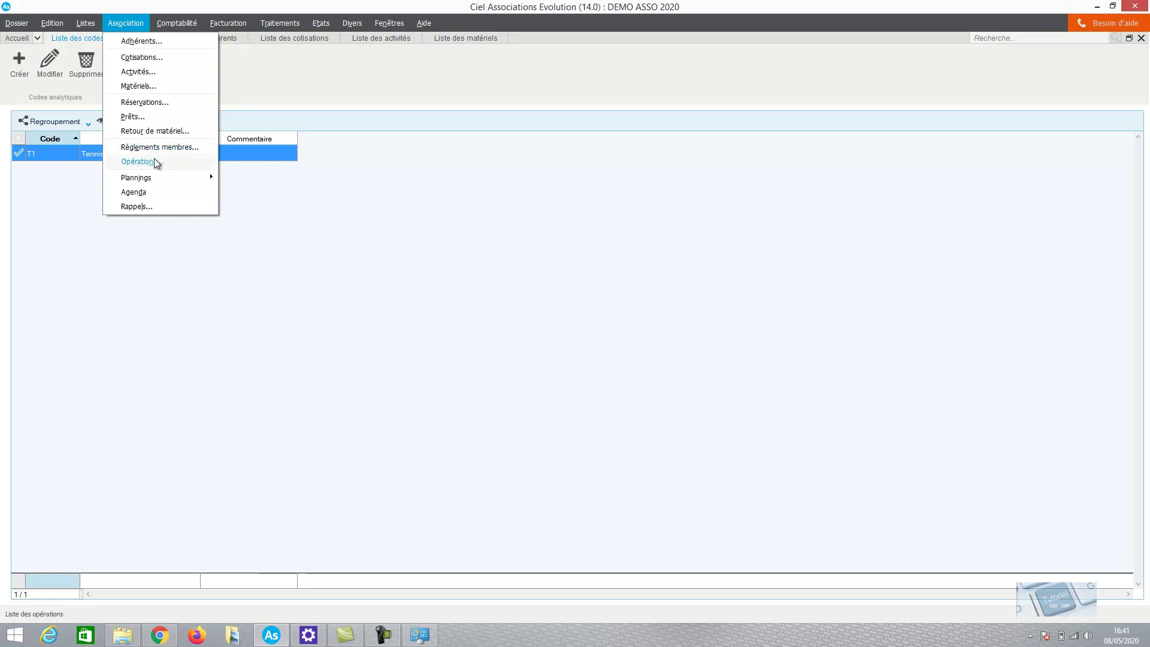
Step: Validate all operations from the operations list without making a backup copy, and close the validation report and the list
click(153, 161)
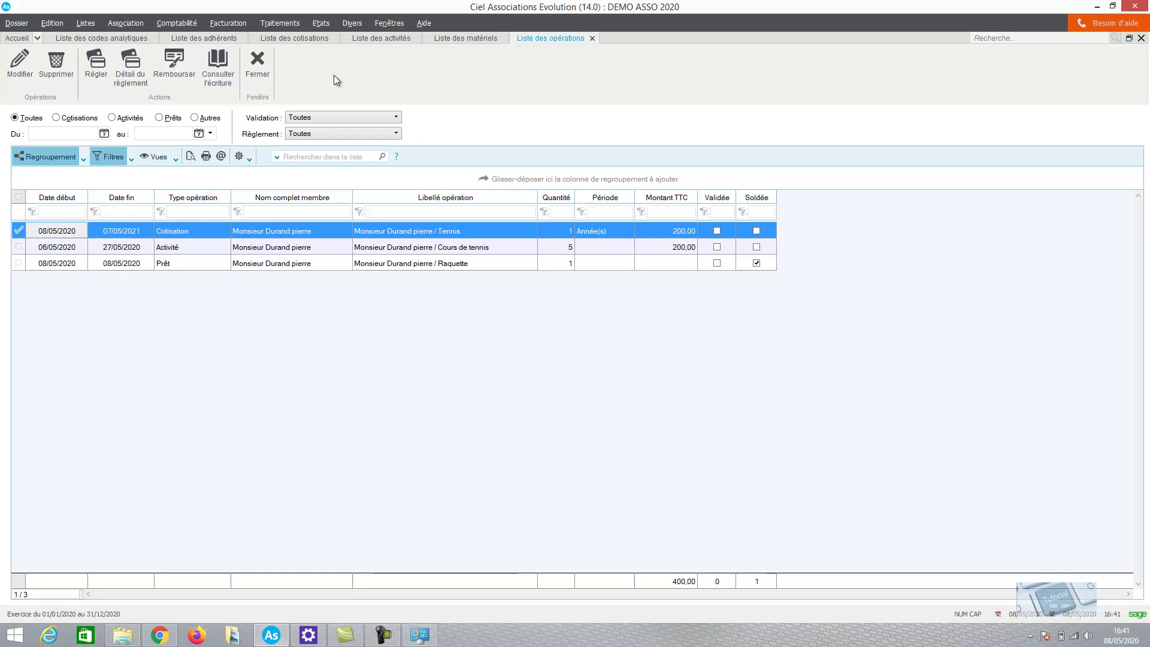
click(280, 23)
click(280, 39)
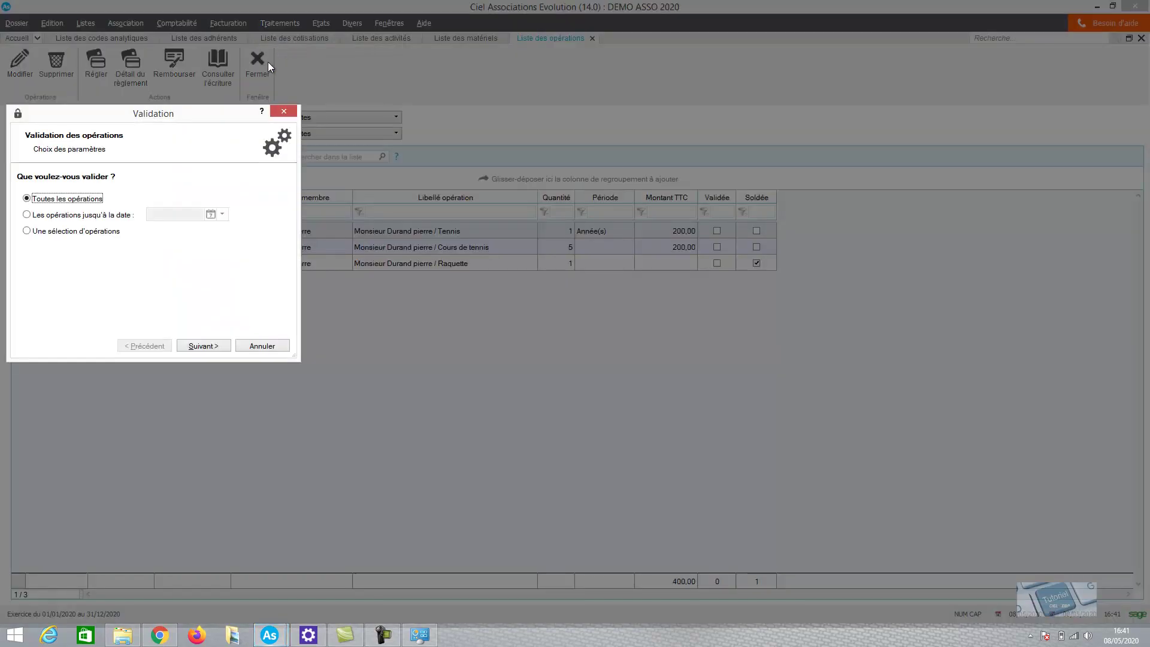
click(208, 347)
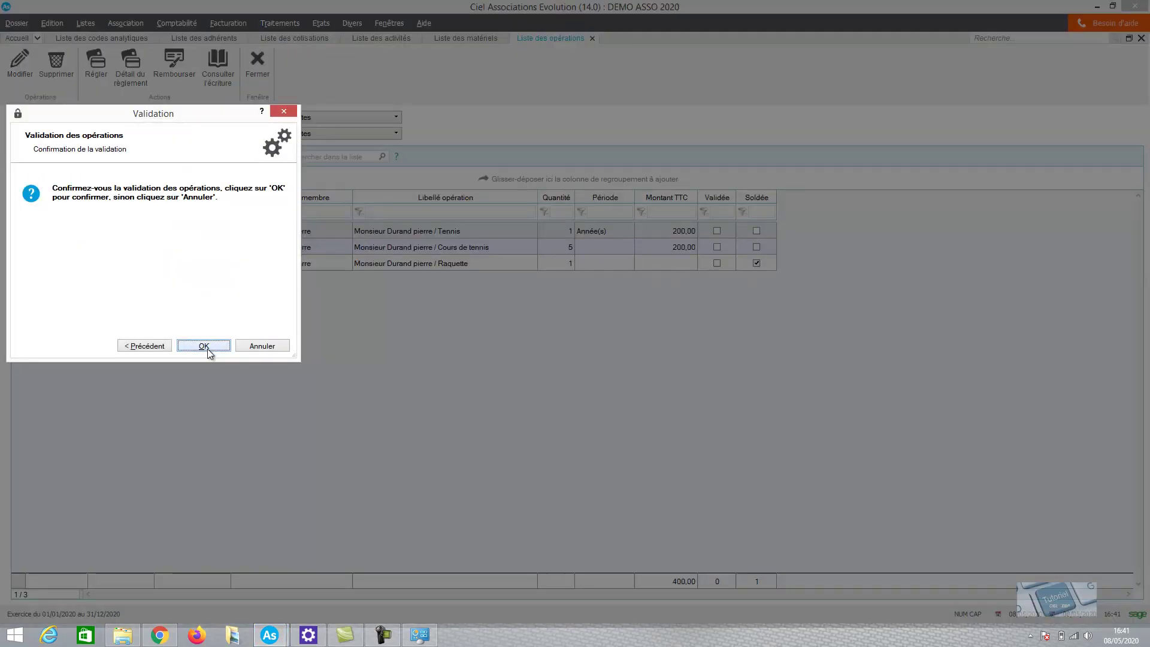
click(207, 348)
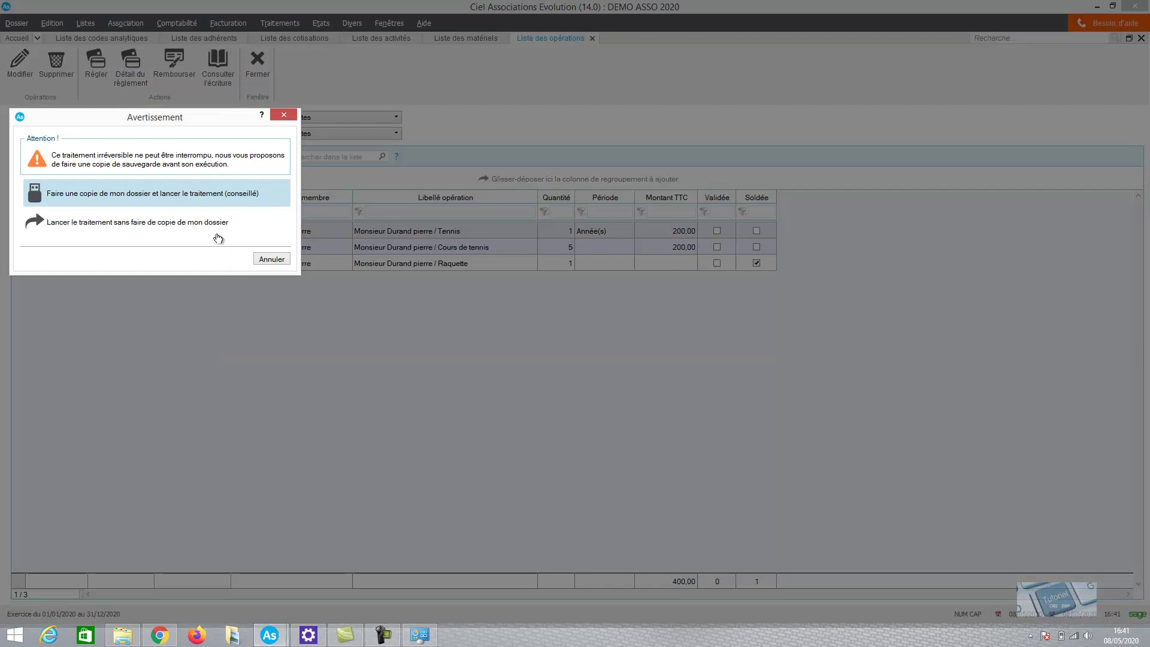
click(216, 223)
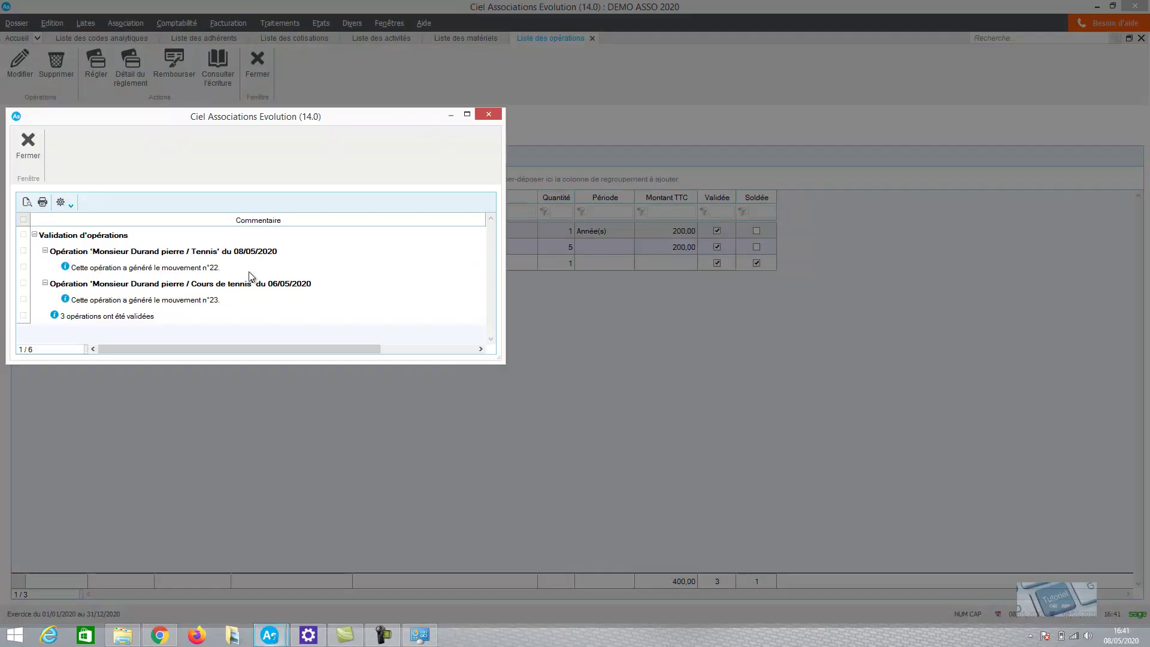
click(28, 142)
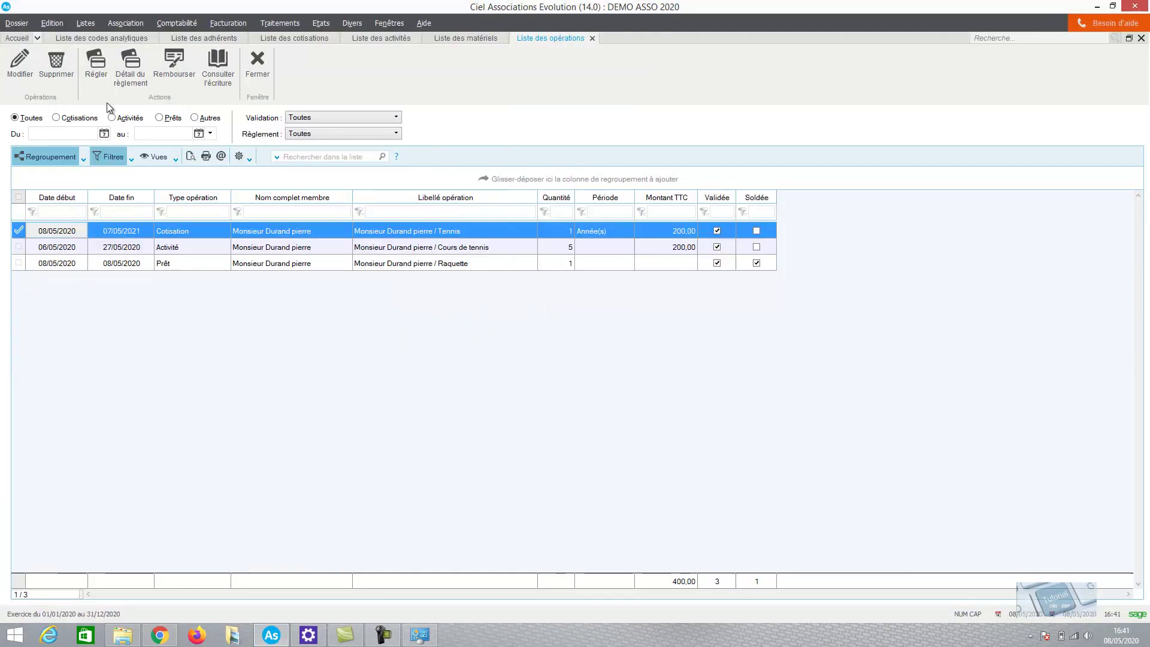
click(259, 69)
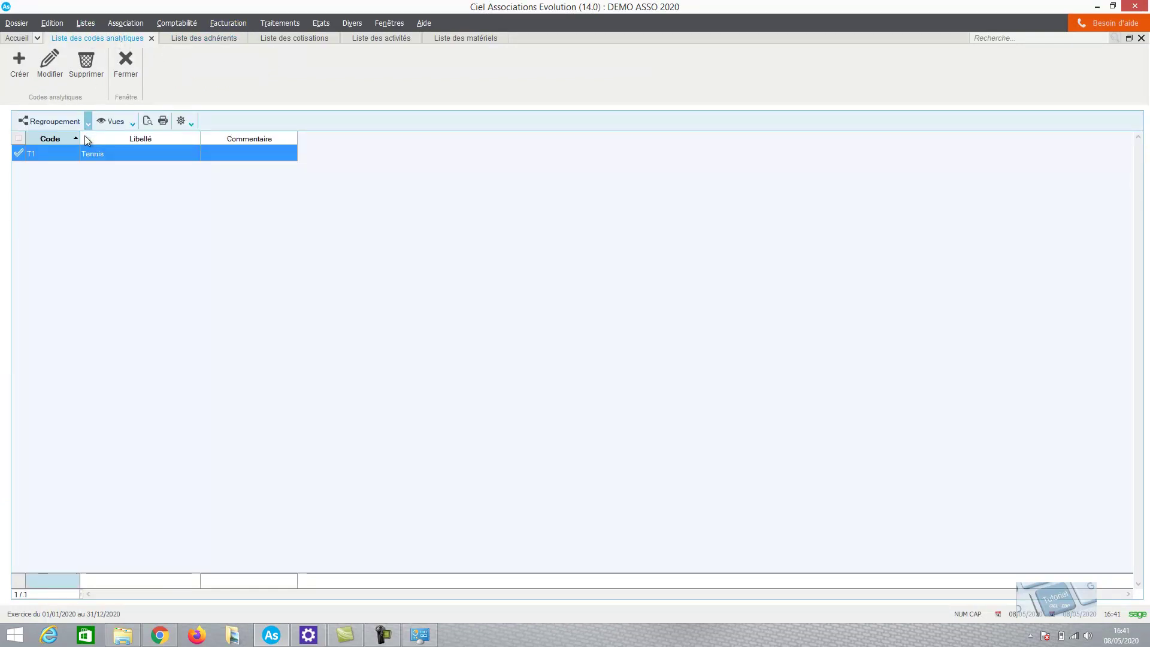
Step: Examine the T1 Tennis code's budgeted and realised amounts and its variance graph, and close the record
double_click(87, 156)
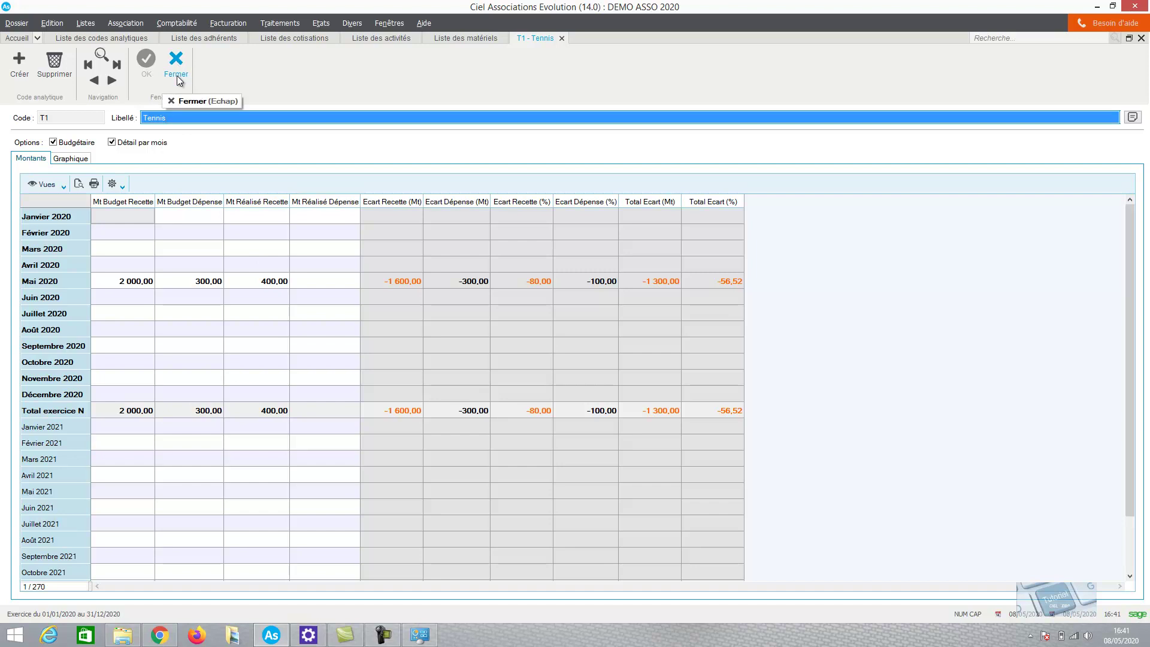
click(83, 159)
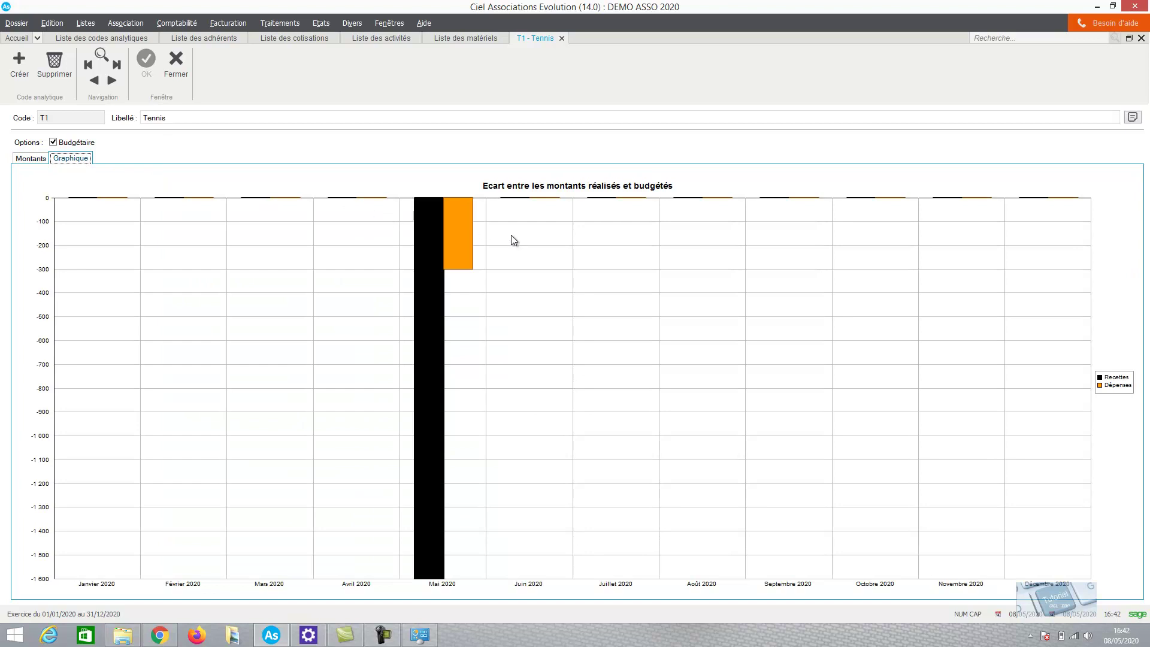
click(177, 72)
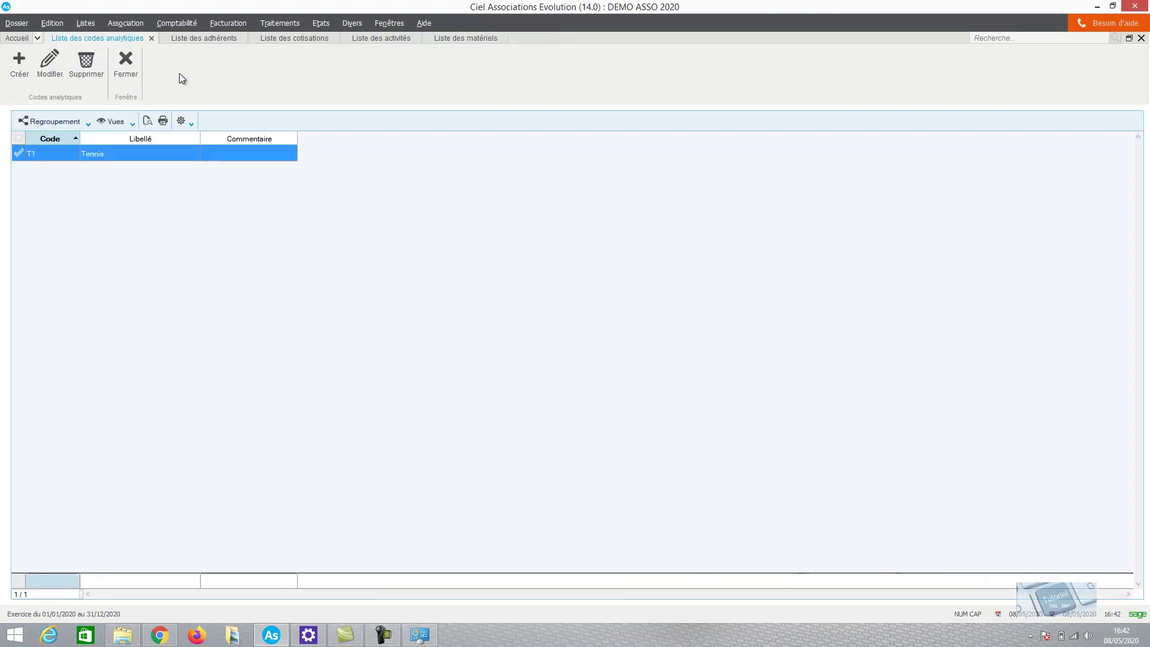
Step: Close the open lists of analytic codes, members, equipment, activities and fees to return to the home page
click(125, 70)
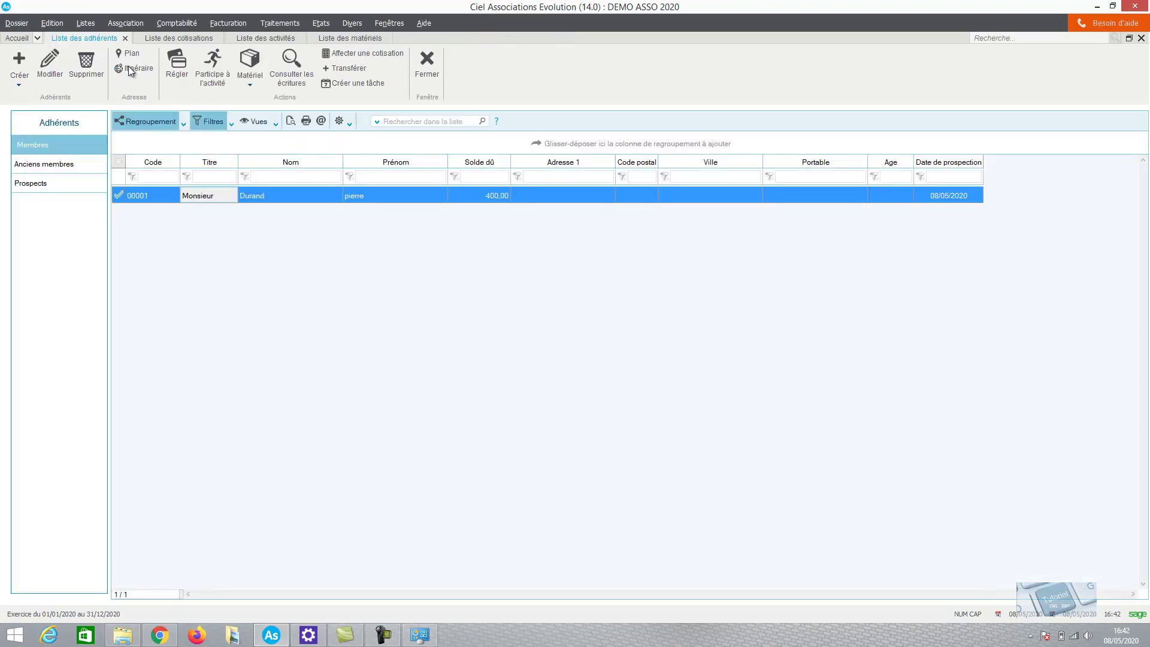
click(427, 66)
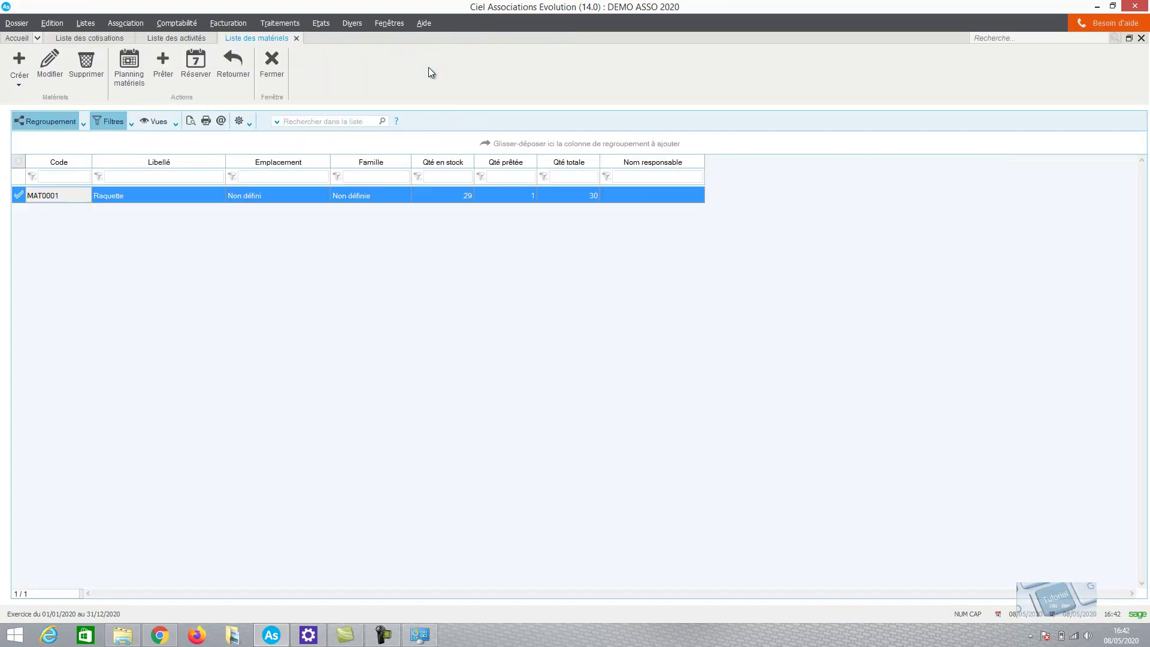
click(272, 67)
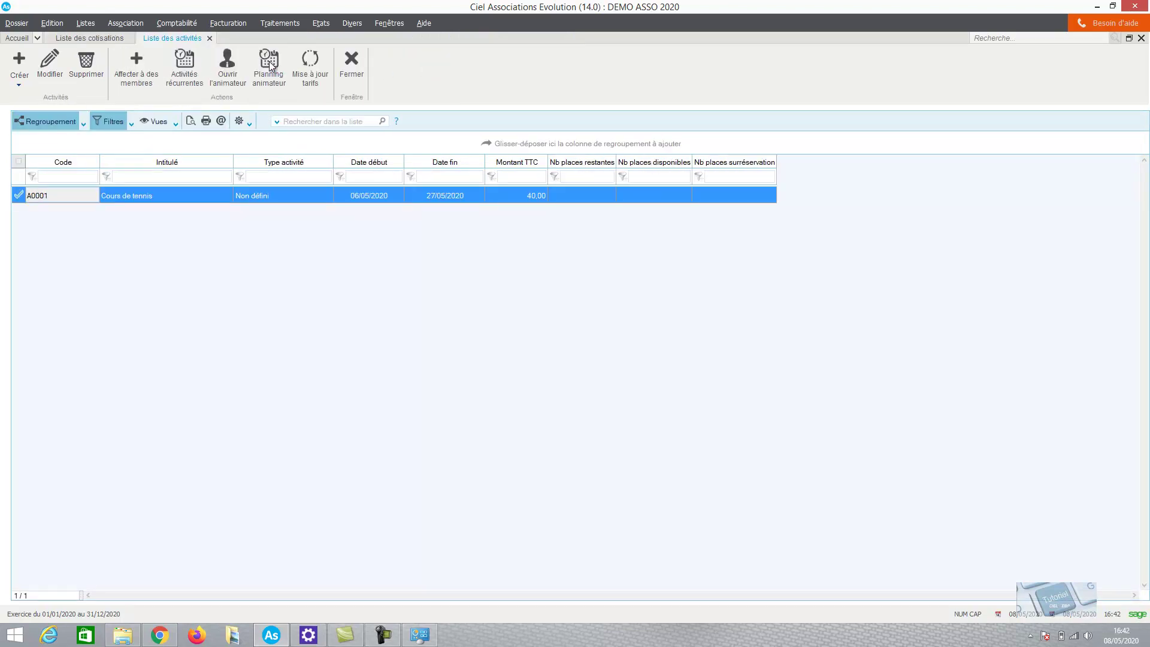
click(360, 65)
click(268, 64)
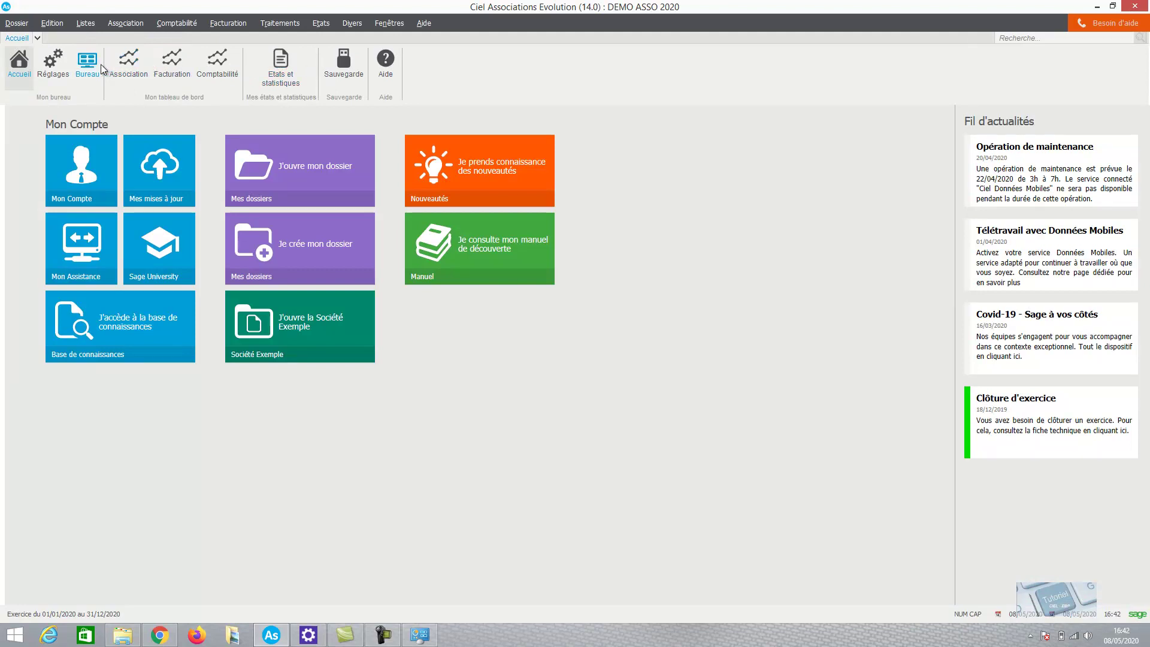
Step: Preview on screen the Etat budgétaire report for all analytic codes from 01/01/2020 to 31/12/2020, and close it
click(291, 68)
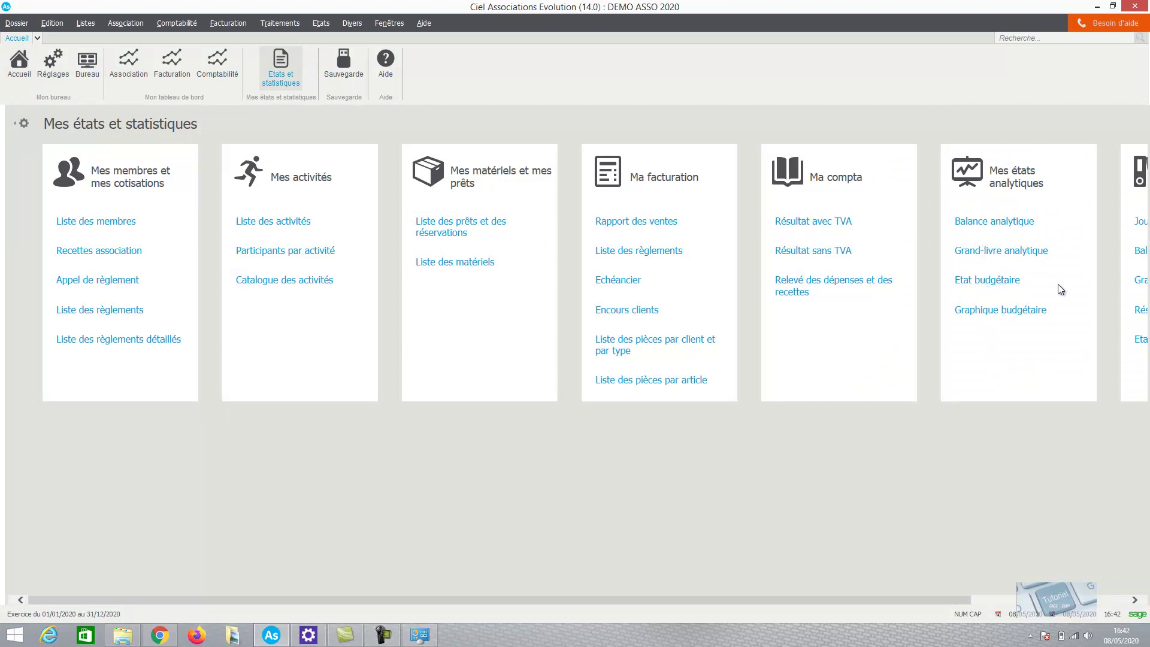
click(980, 281)
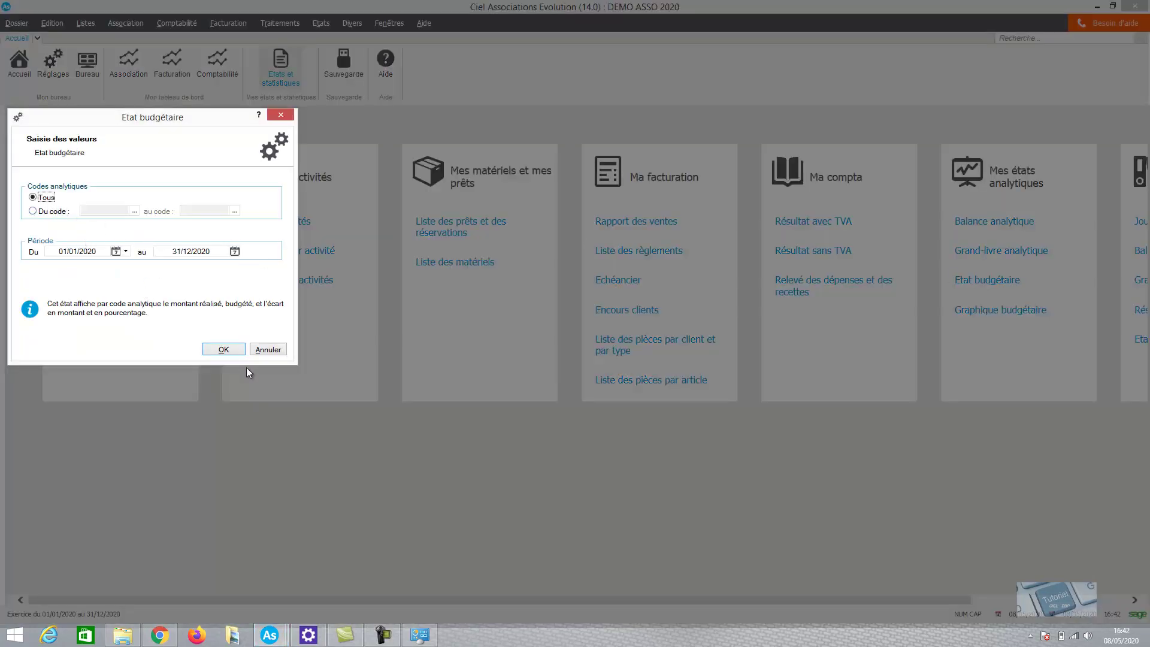
click(223, 350)
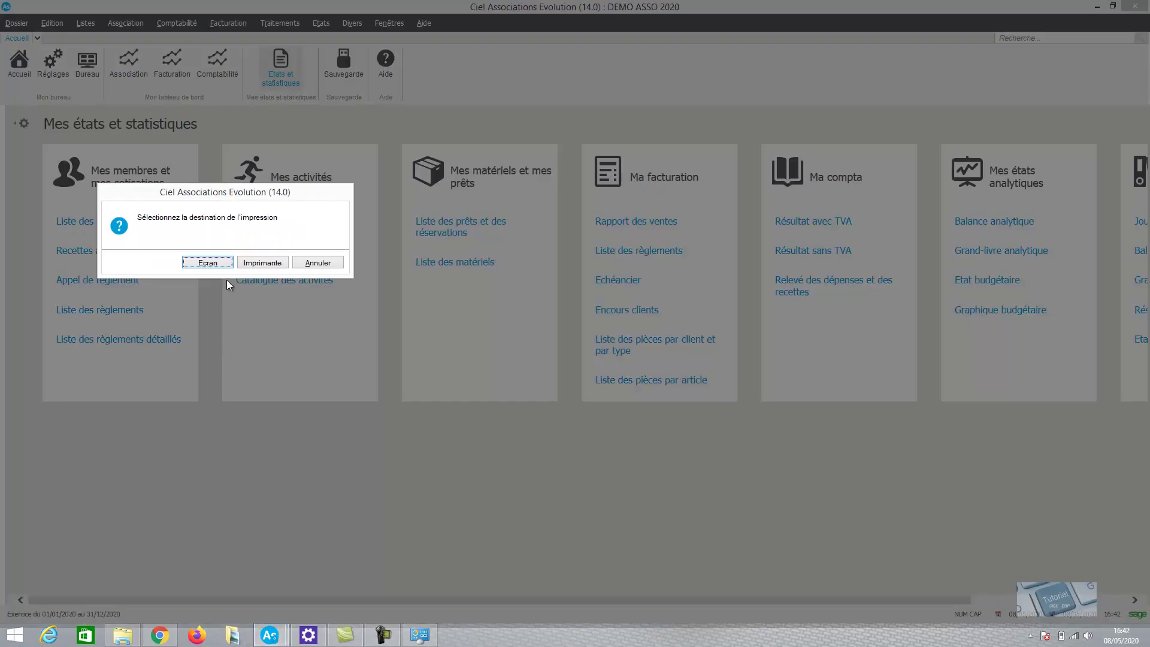
click(208, 262)
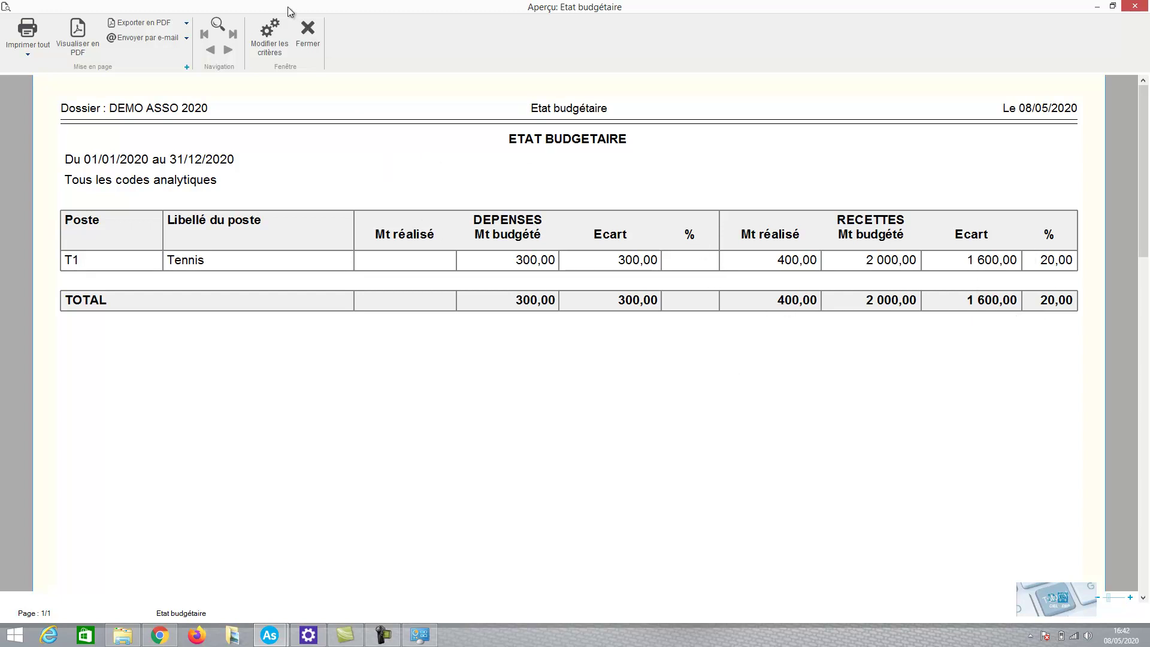
click(309, 30)
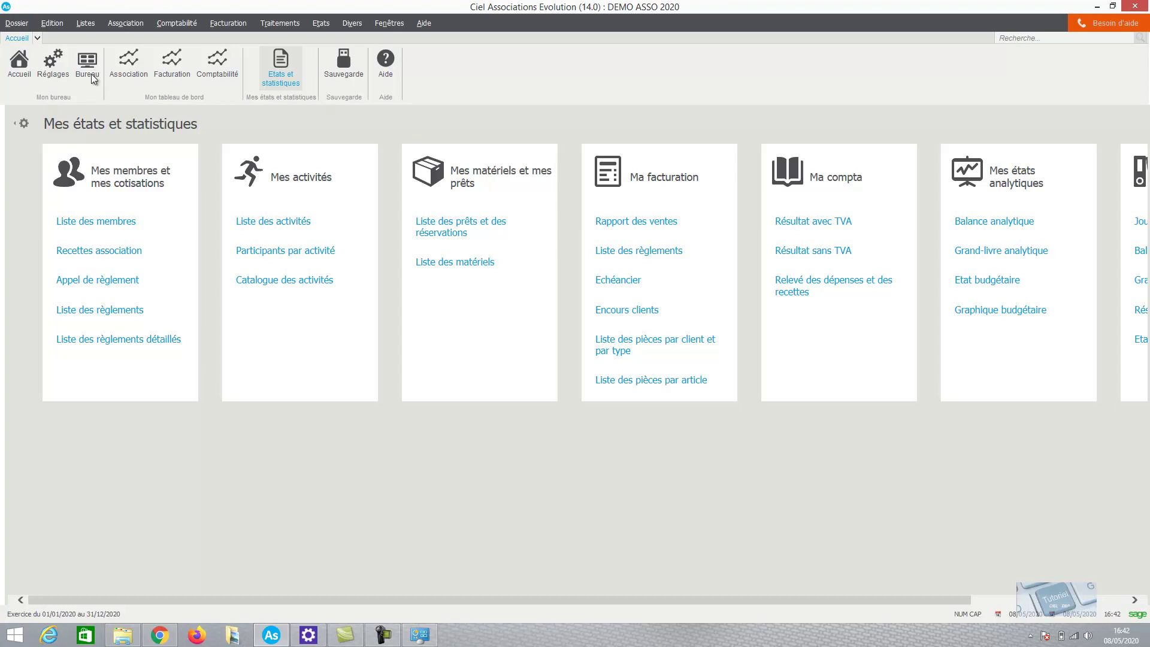
Step: Create expense post 604, labelled Intervenant tennis, with T1 Tennis as its default analytic code
click(179, 23)
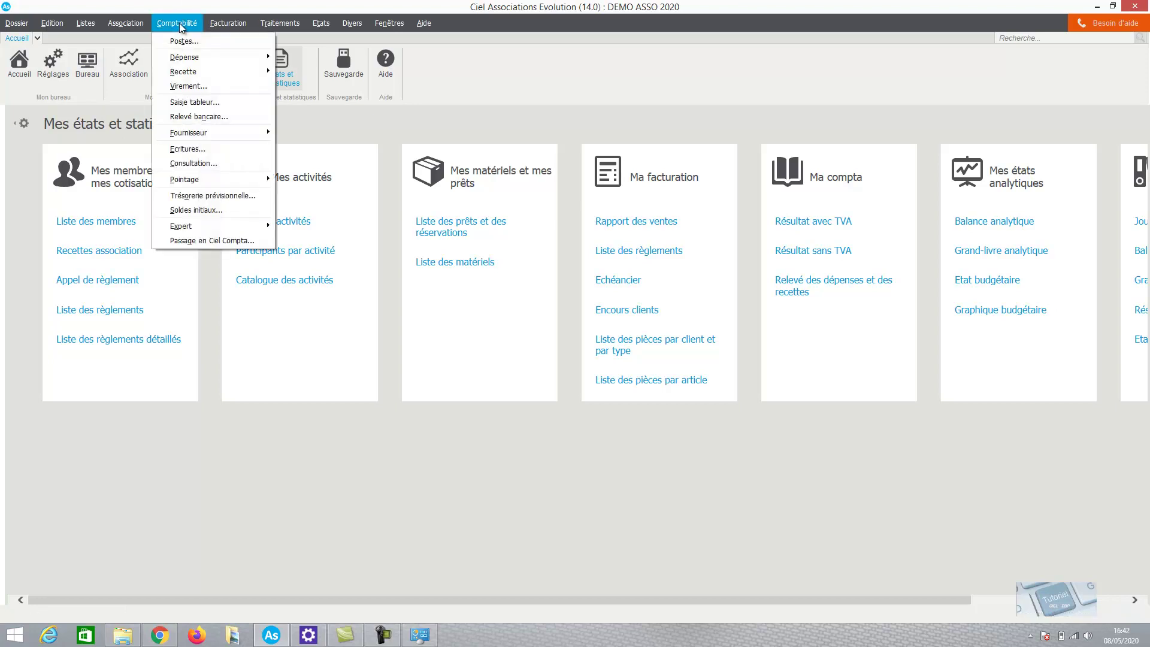
click(181, 42)
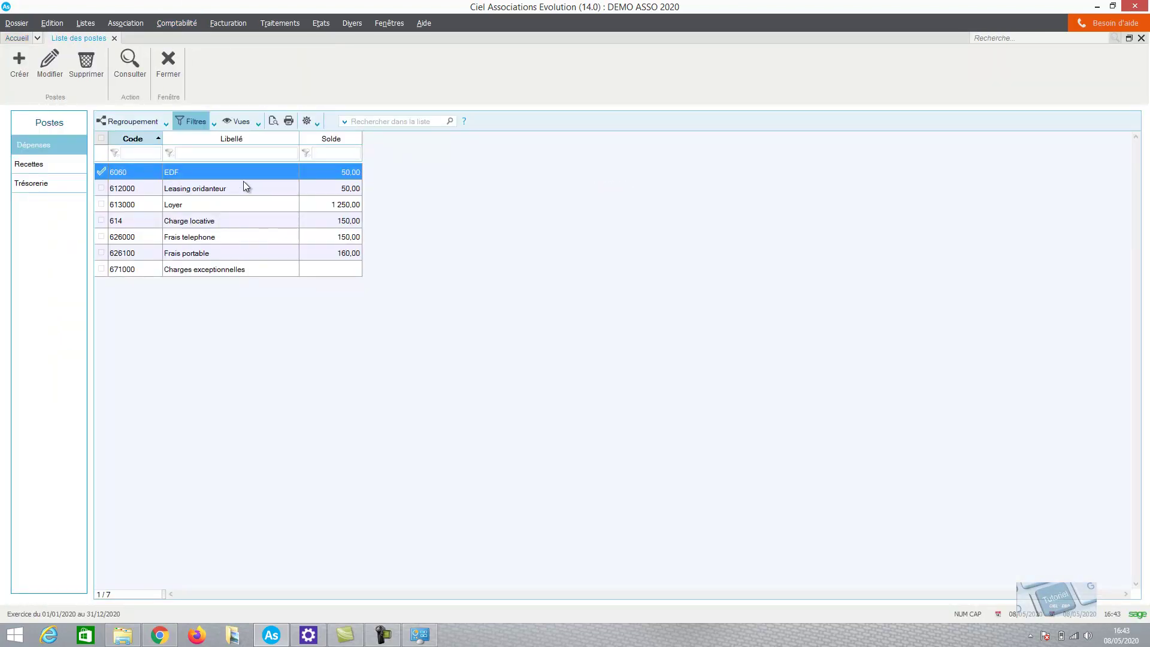
click(20, 66)
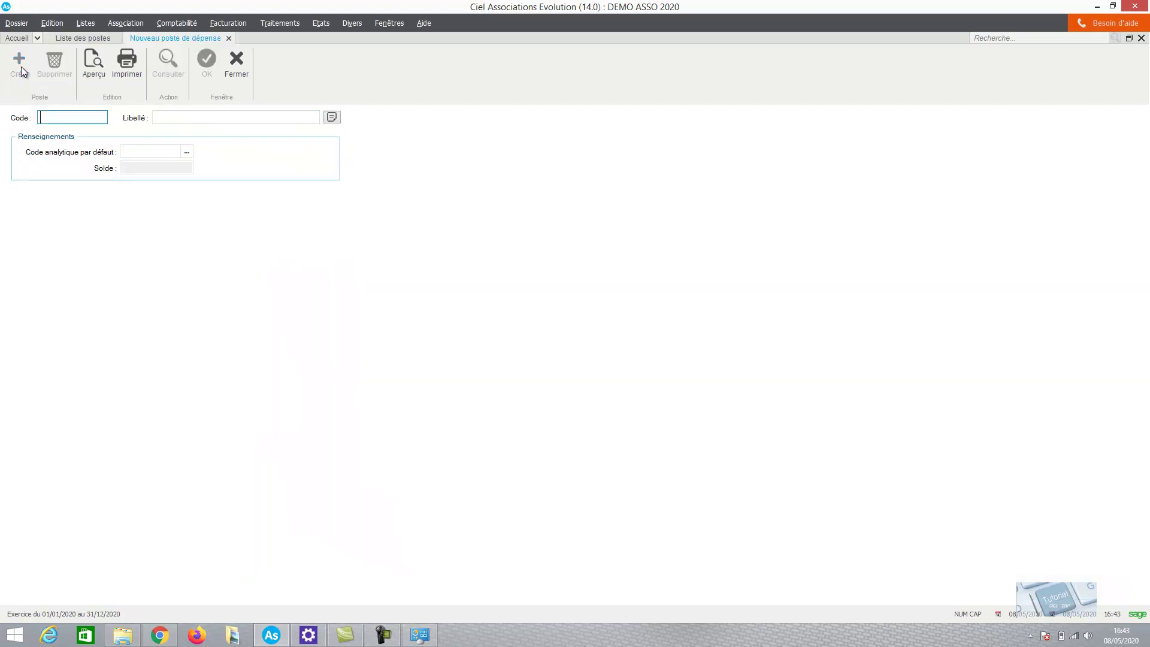
text(604)
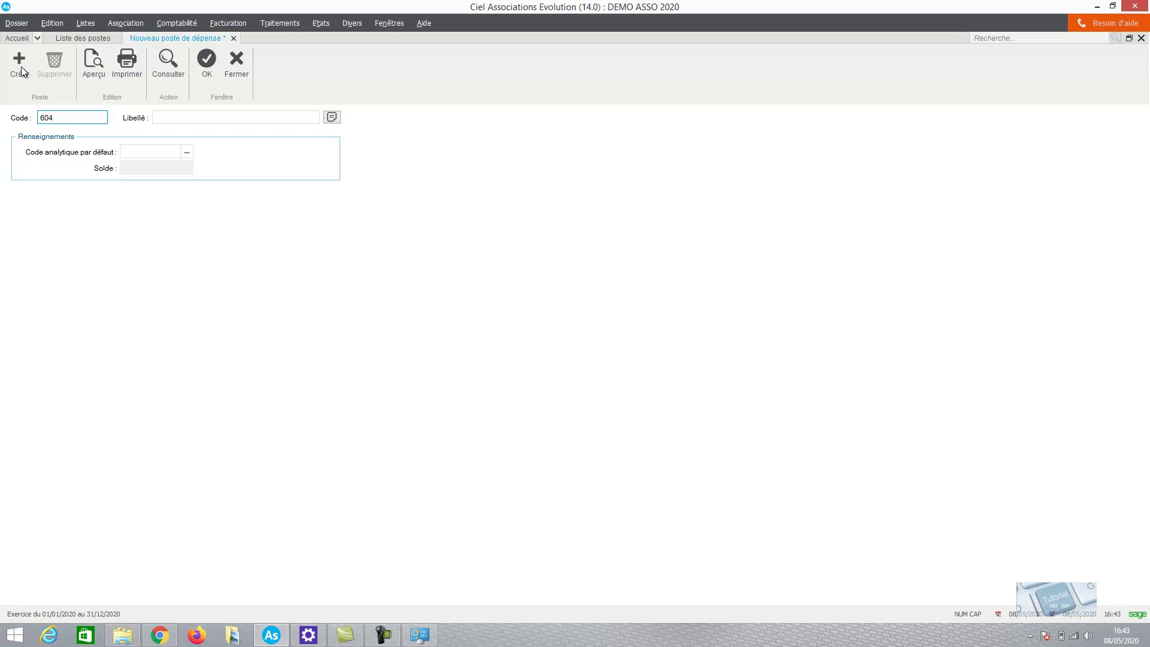
key(Tab)
key(Caps_Lock)
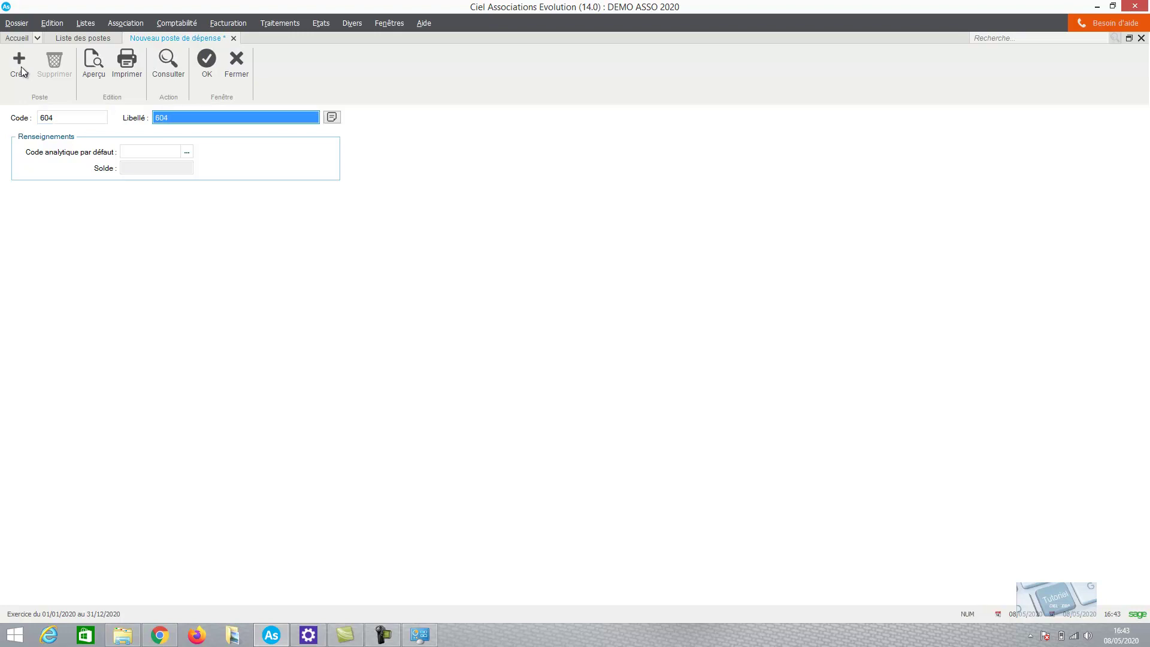
text(In)
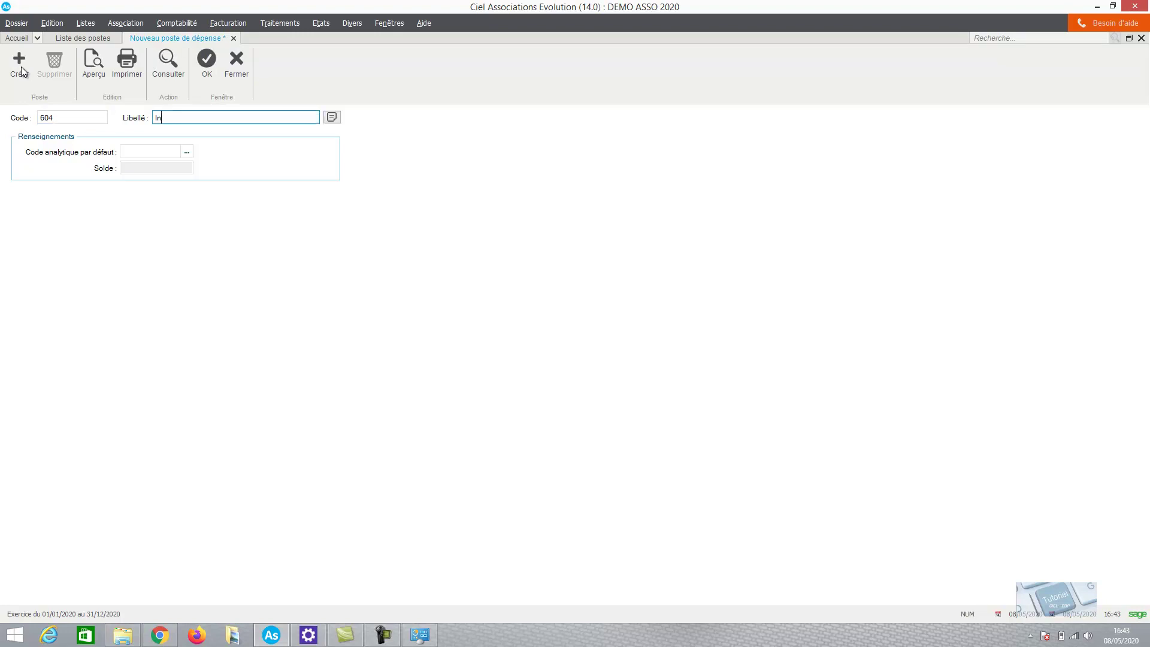
text(tervenant tennis)
key(Tab)
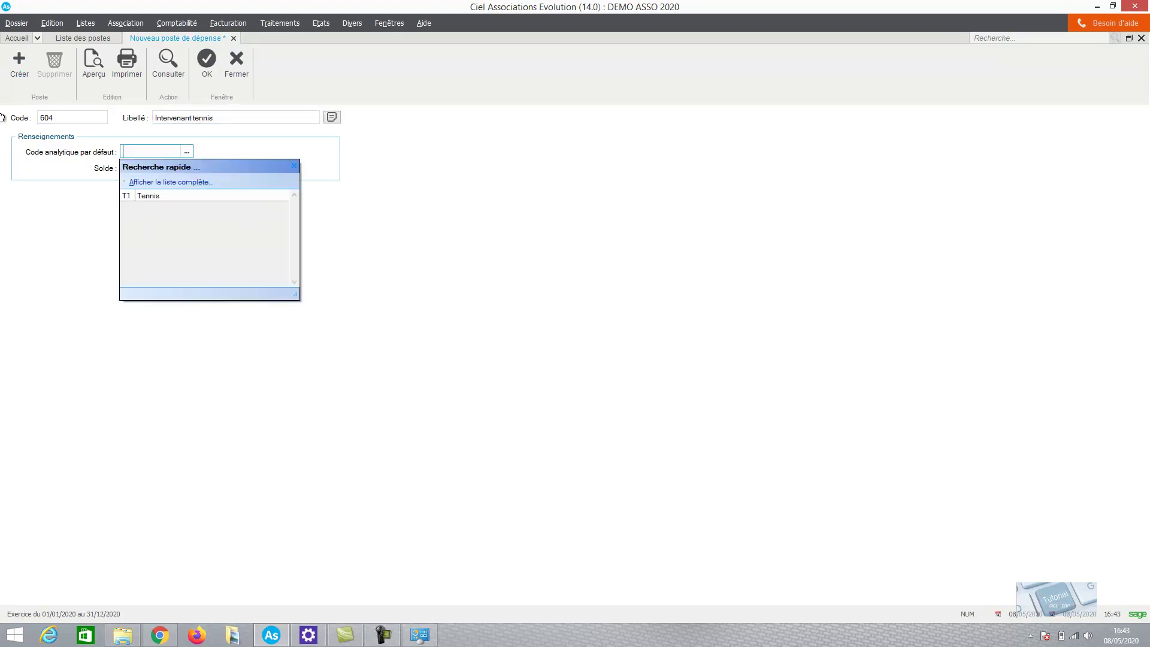
click(154, 198)
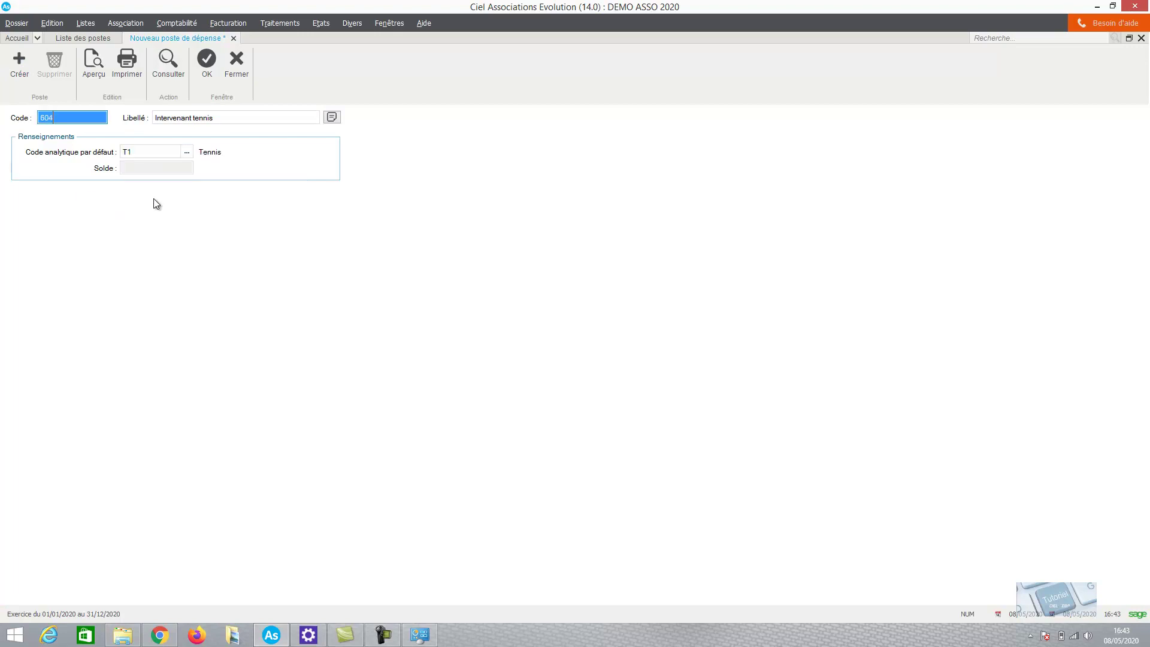
click(206, 75)
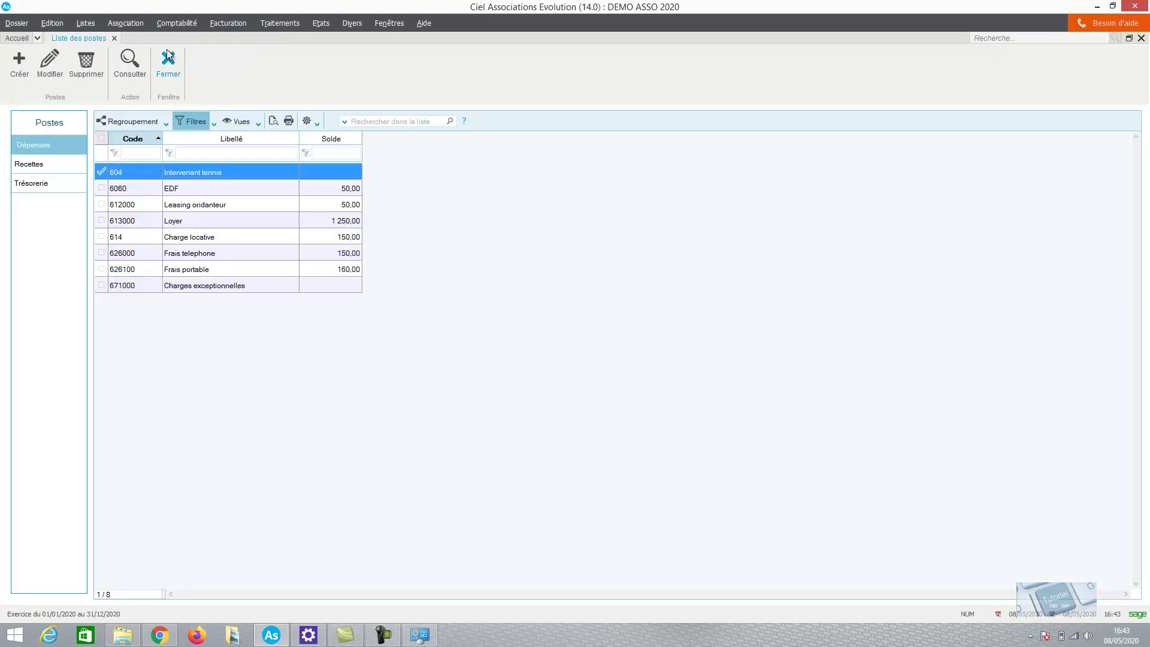
Step: Start a simplified expense labelled Frais professeur de tennis, paid from treasury post 512400 BNP with payment mode CHQ-dépense
click(131, 24)
mouse_move(177, 23)
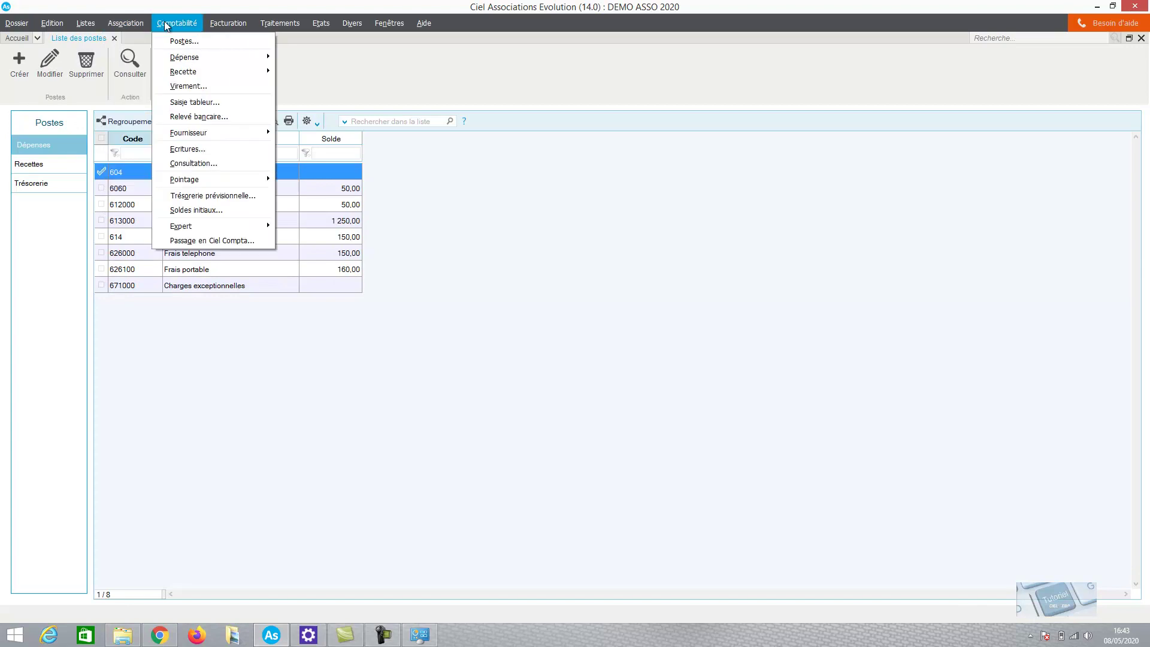
mouse_move(180, 58)
click(289, 57)
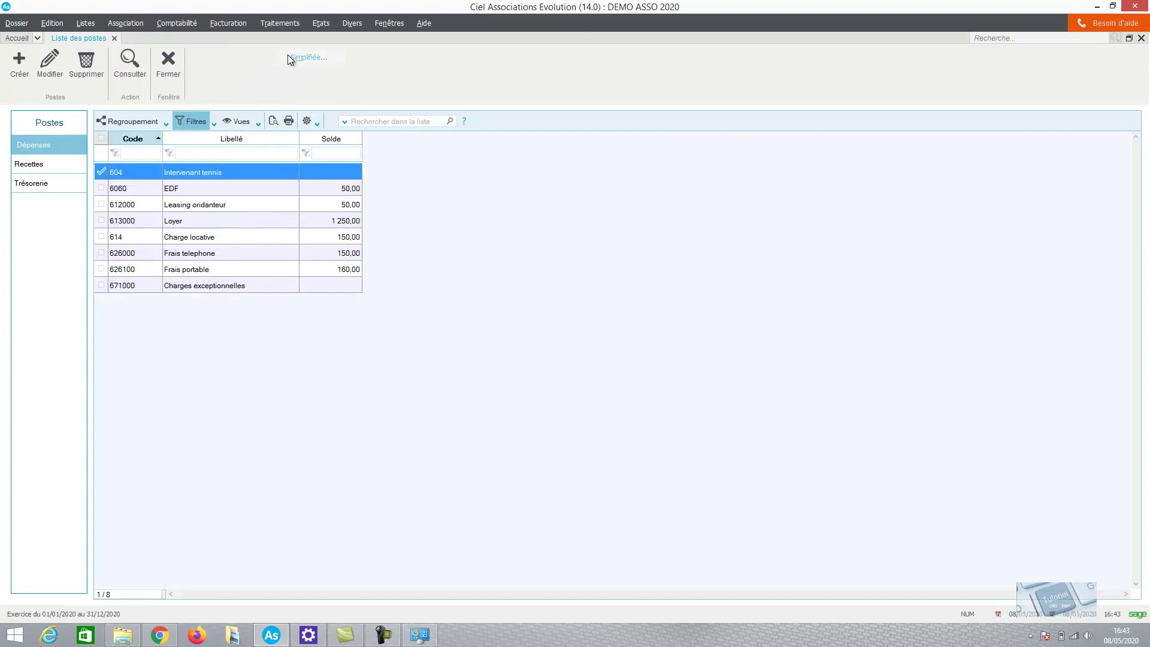
click(153, 130)
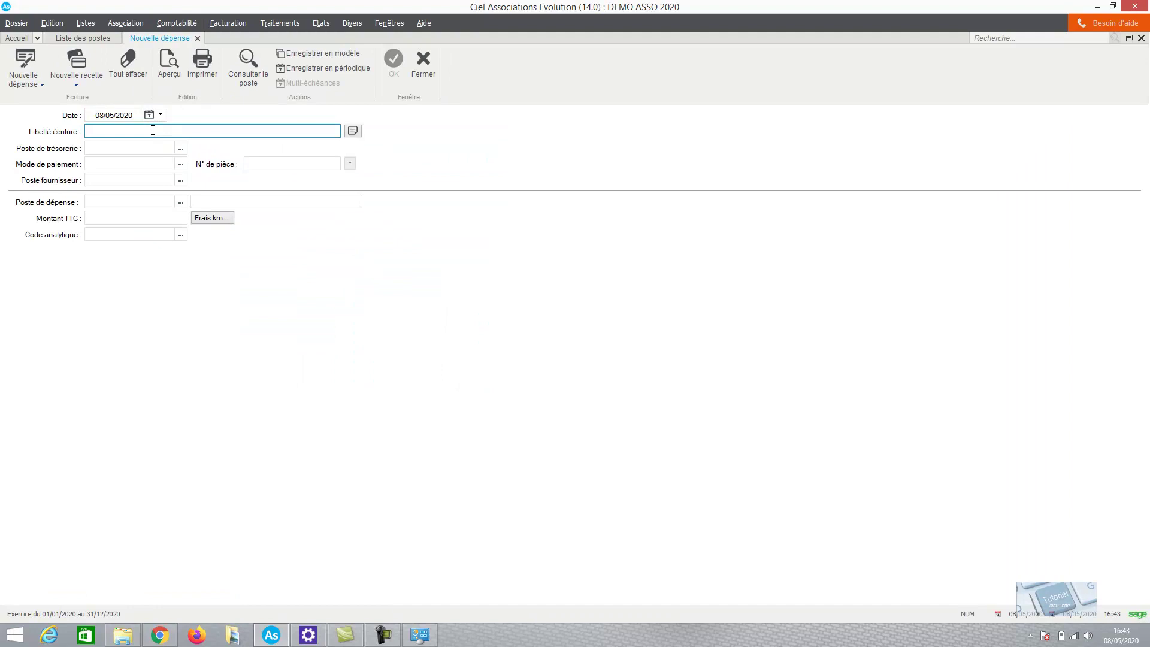
text(Frais professeur de tennis)
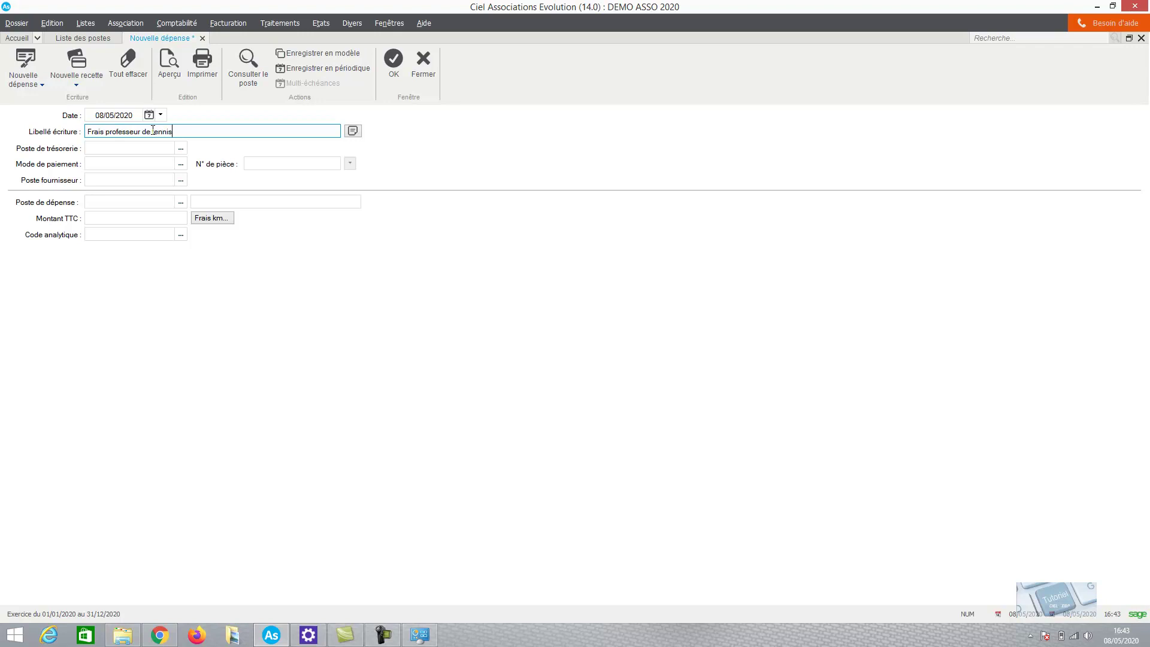
key(Tab)
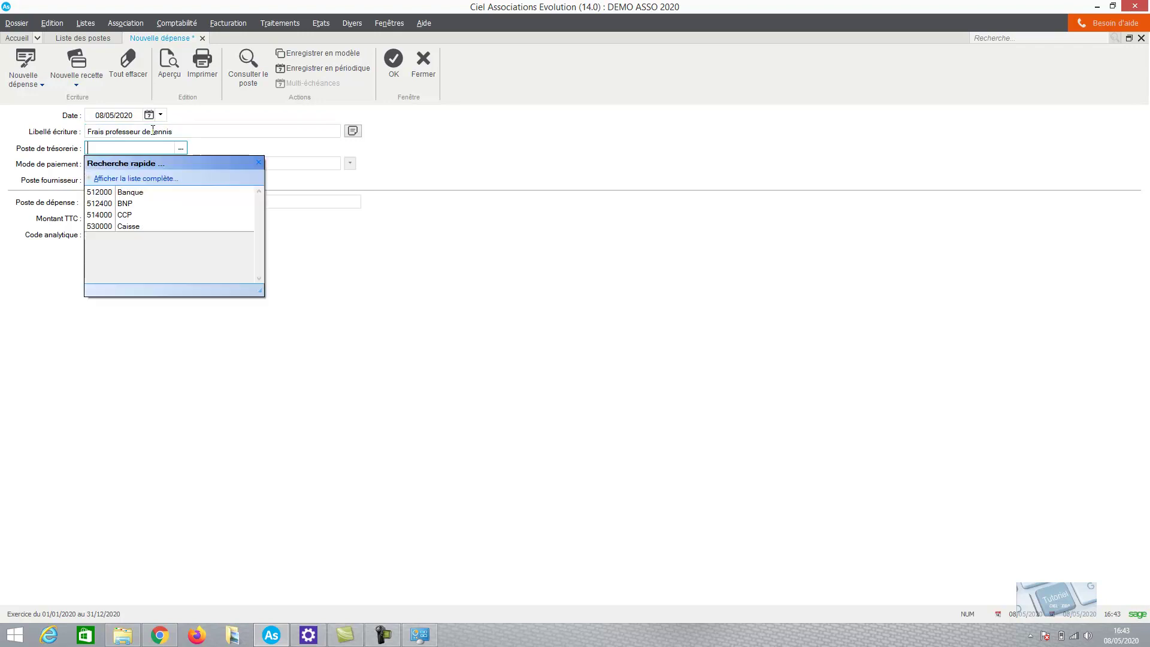
click(91, 206)
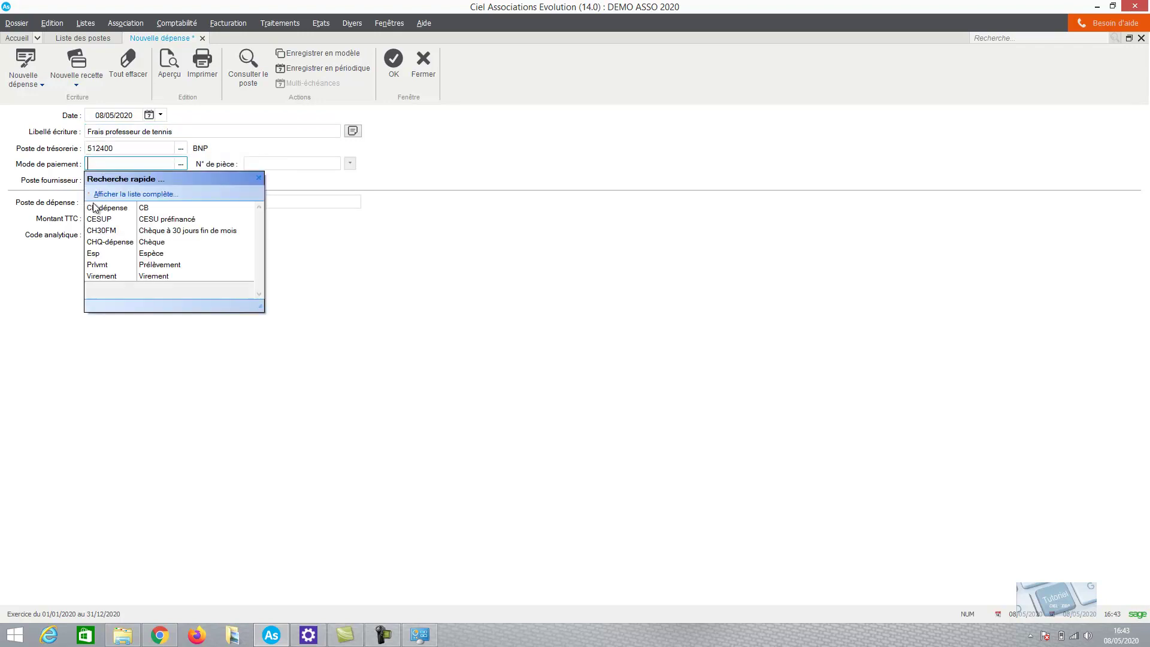
click(109, 242)
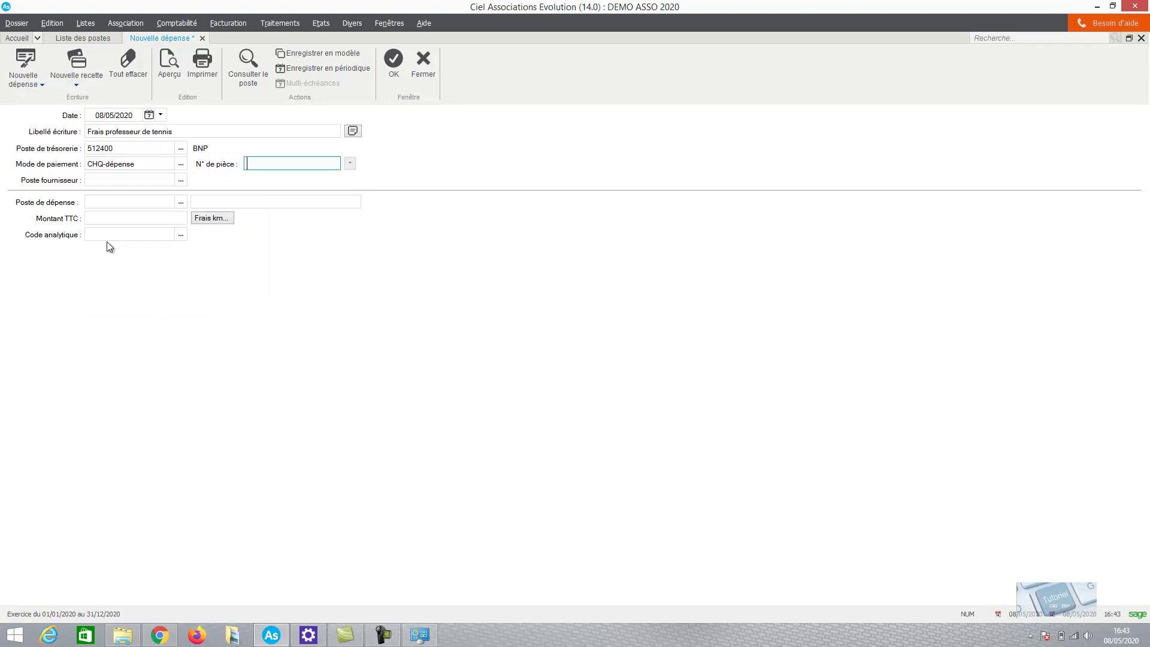
Step: Charge 70.00 TTC to expense post 604 with analytic code T1, save the expense, and close the list of posts
click(180, 202)
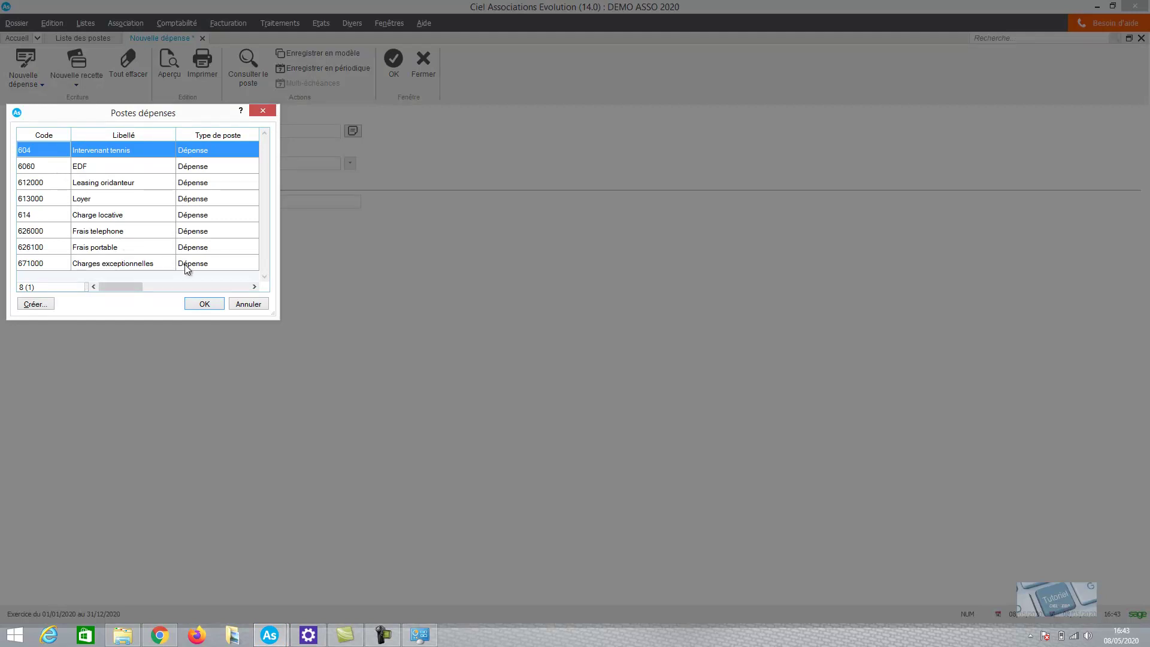
click(205, 304)
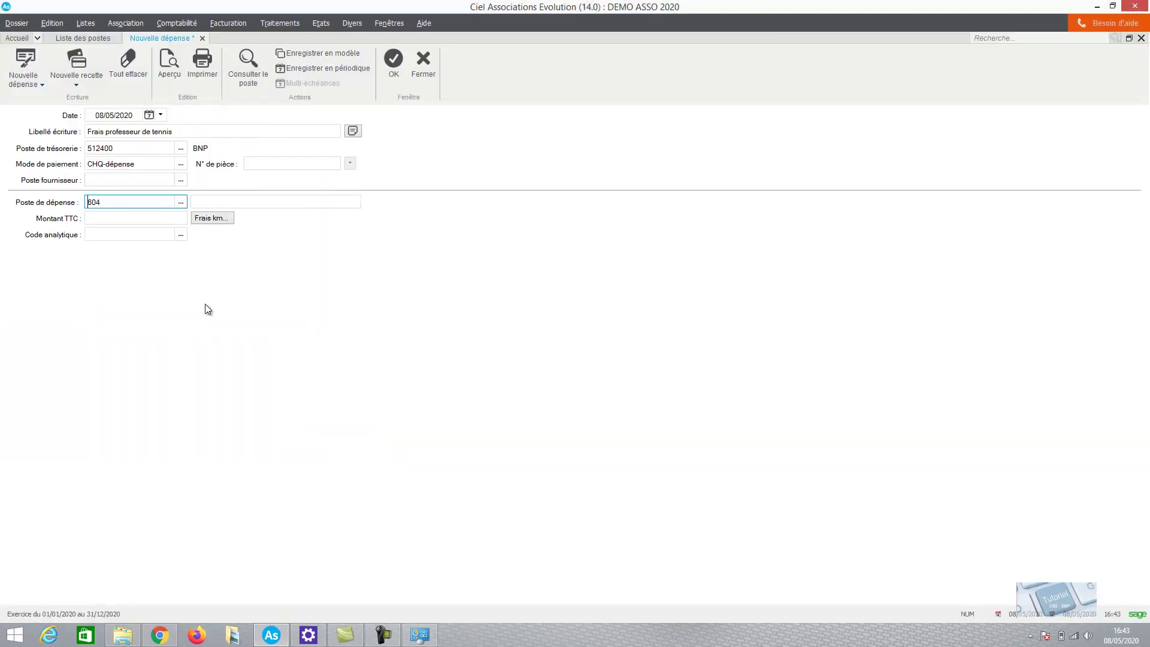
click(127, 216)
key(Caps_Lock)
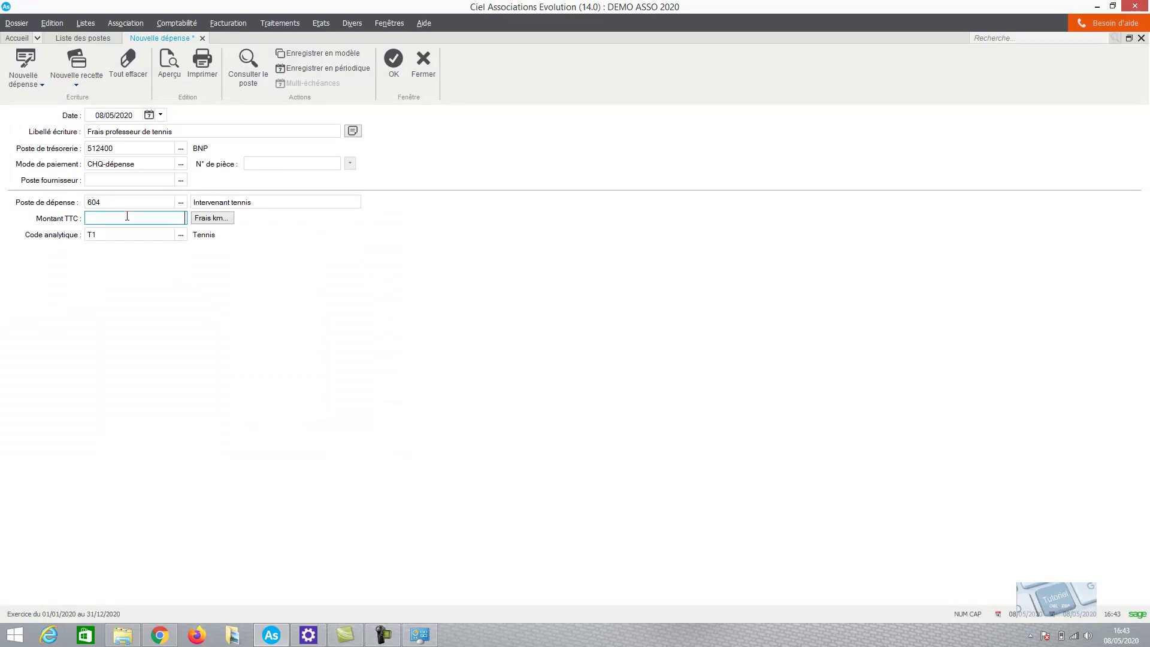
key(Tab)
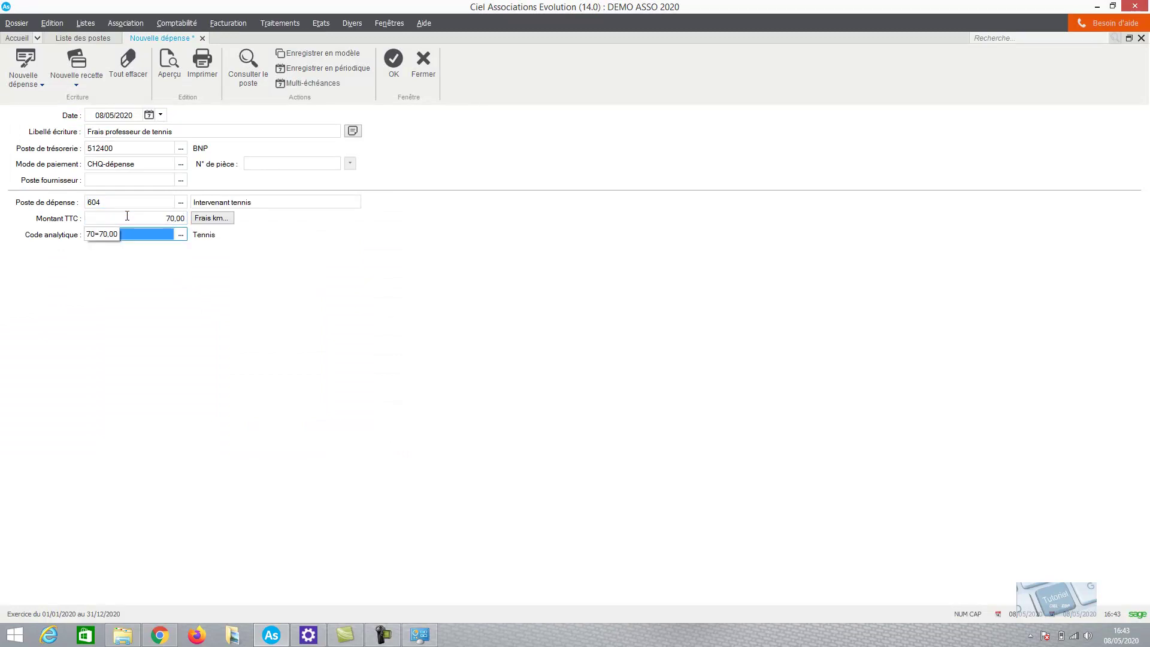
click(180, 235)
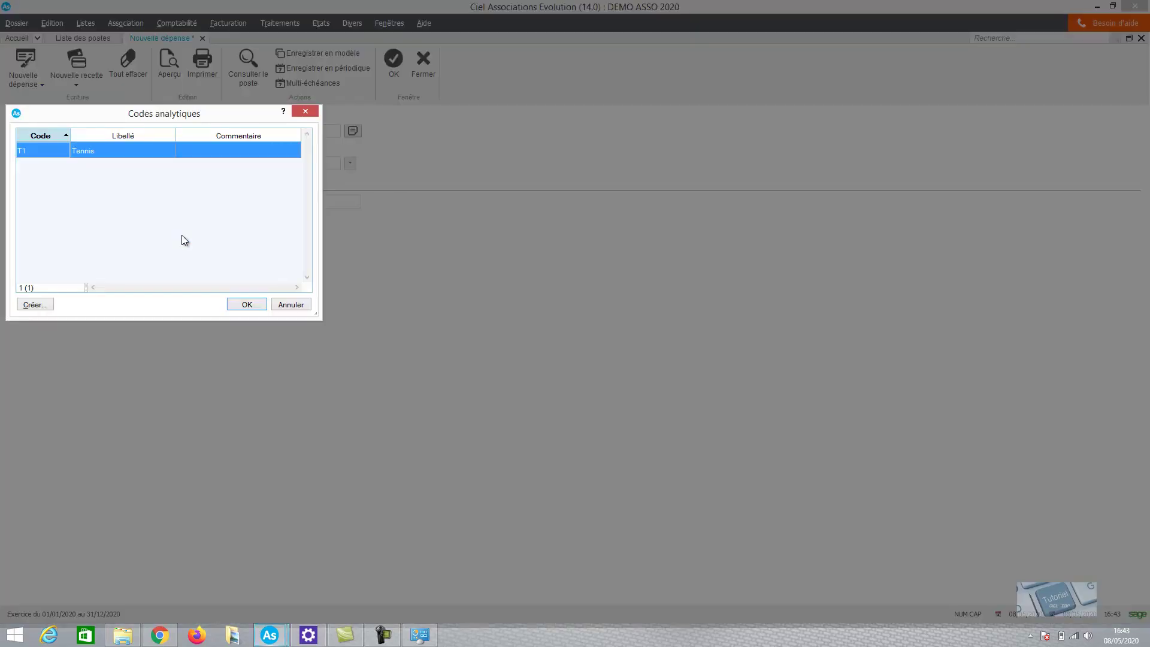
click(251, 304)
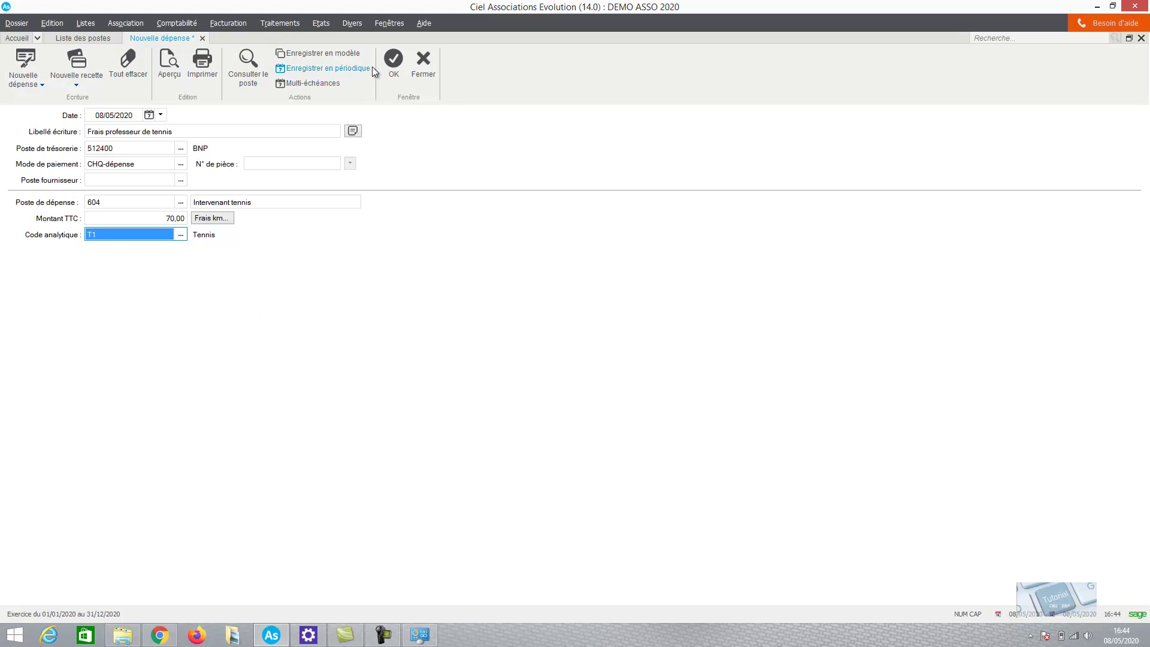
click(393, 62)
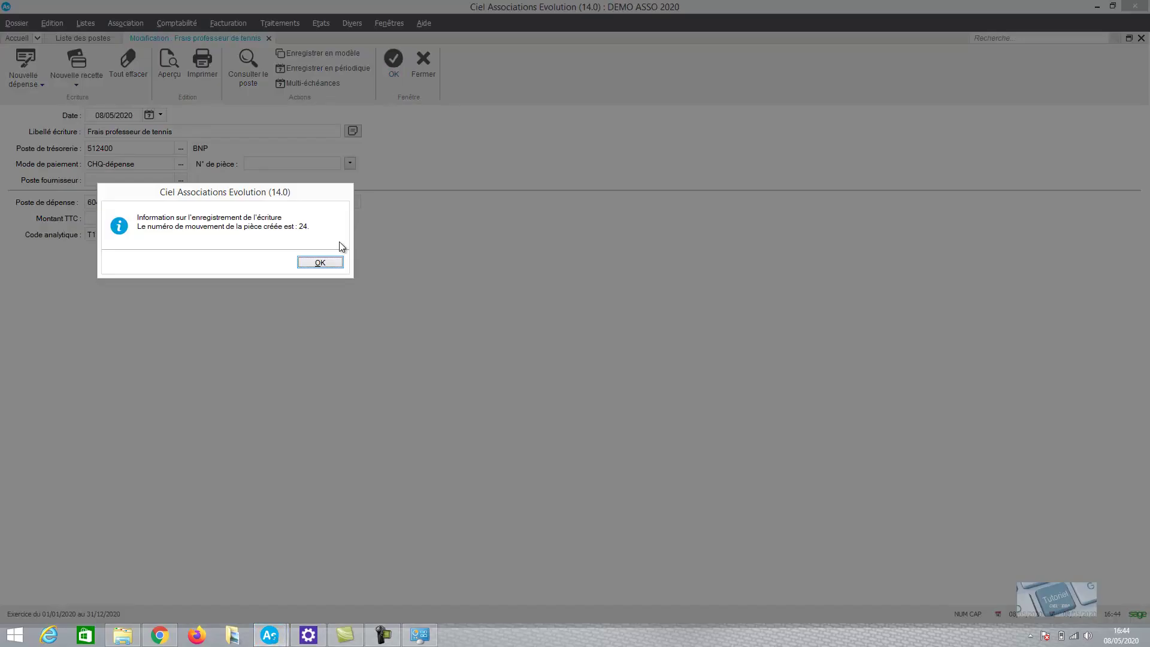
click(320, 263)
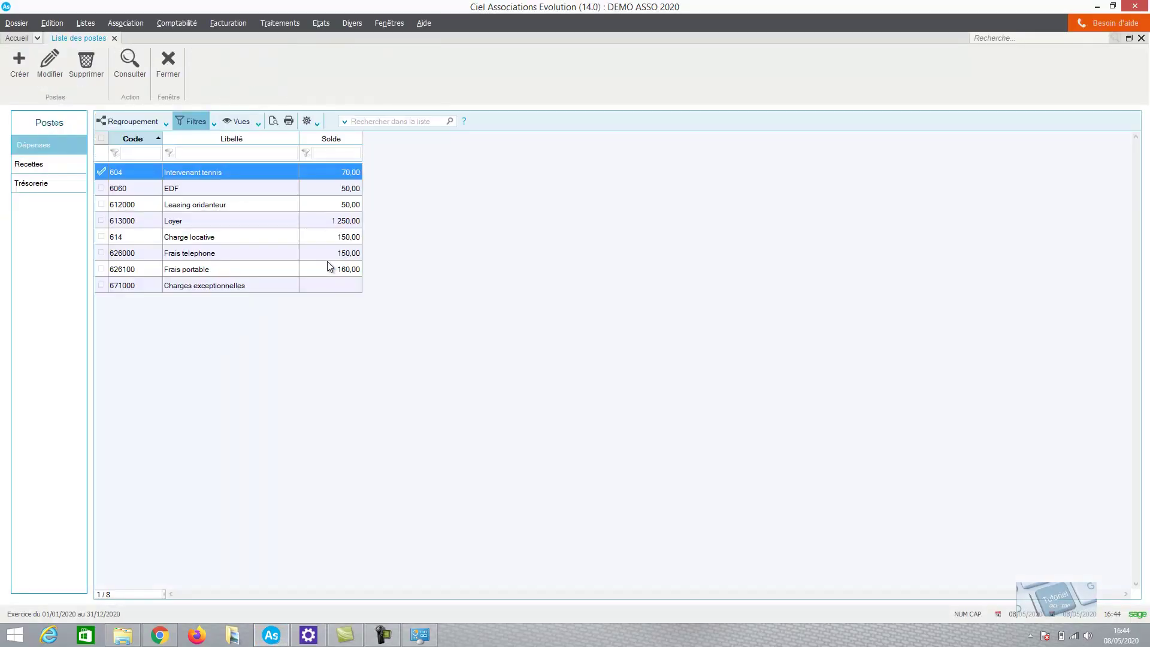
click(169, 71)
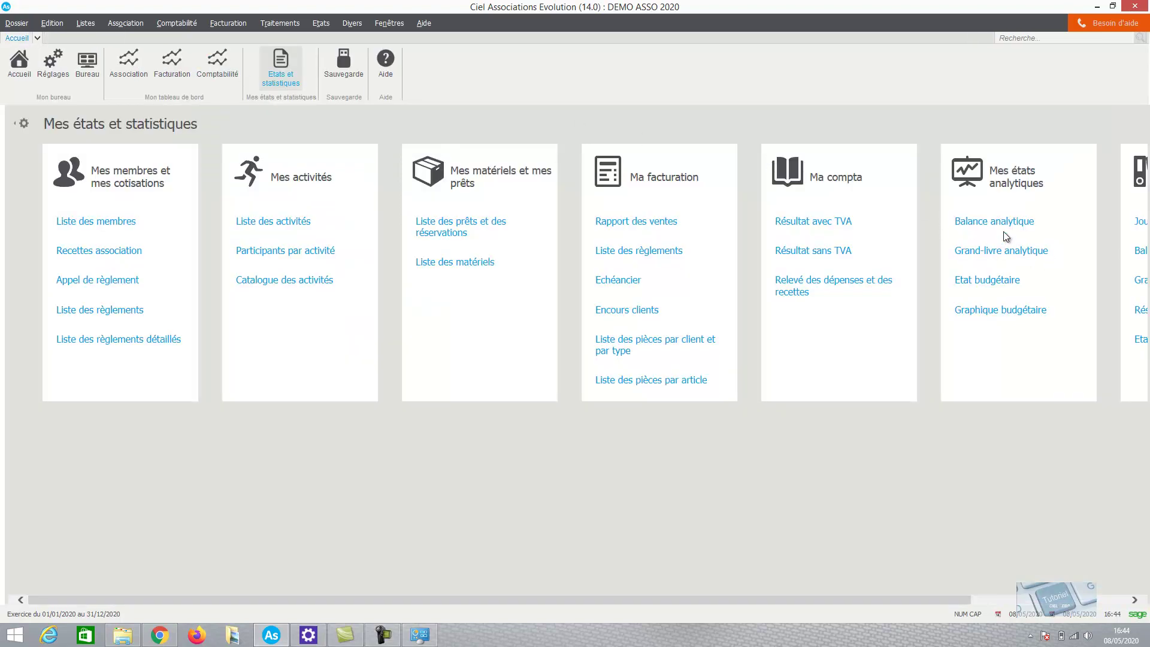
Step: Examine the Etat budgétaire on screen for all analytic codes from 01/01/2020 to 31/12/2020, and close the preview
click(987, 281)
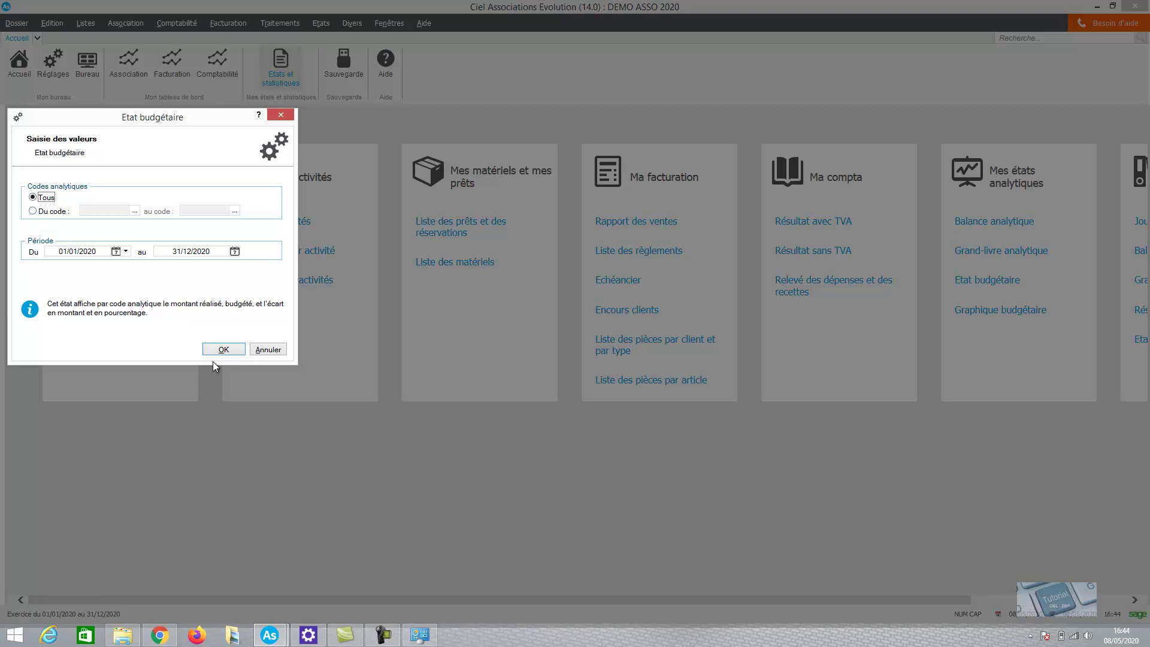
click(224, 350)
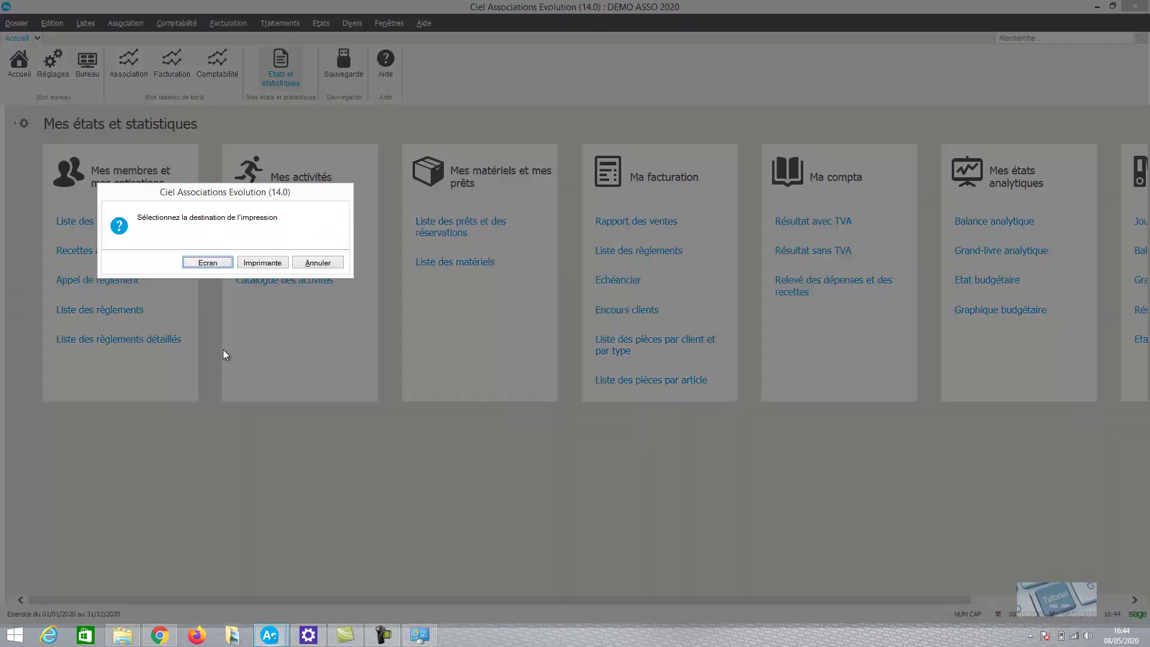
click(209, 262)
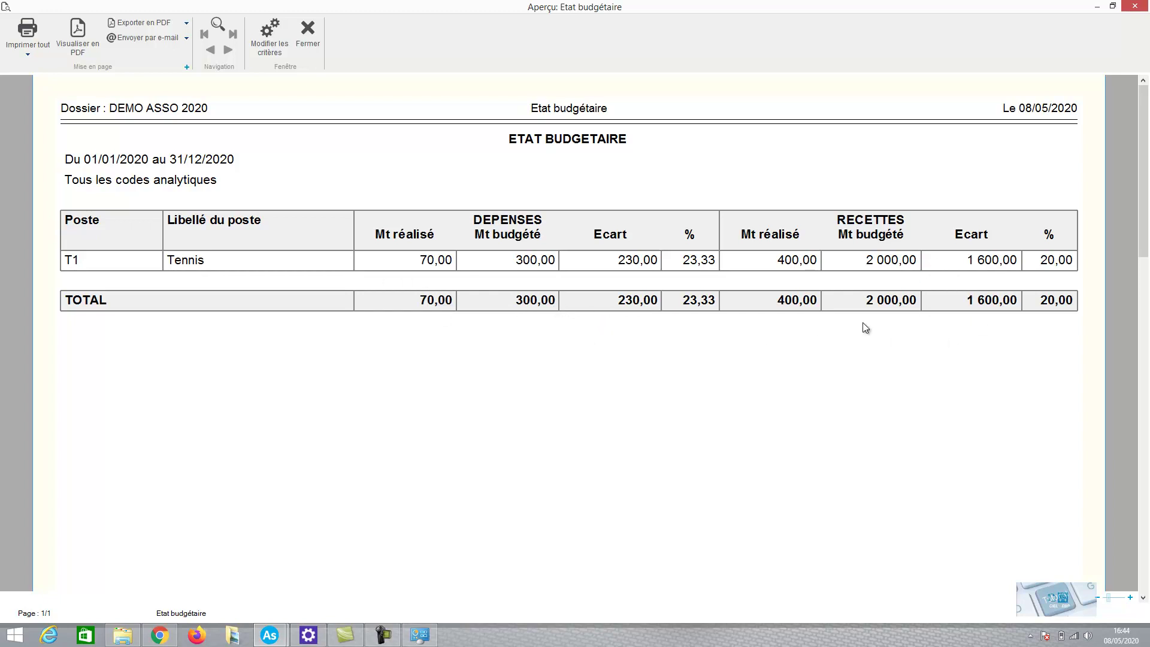
click(310, 36)
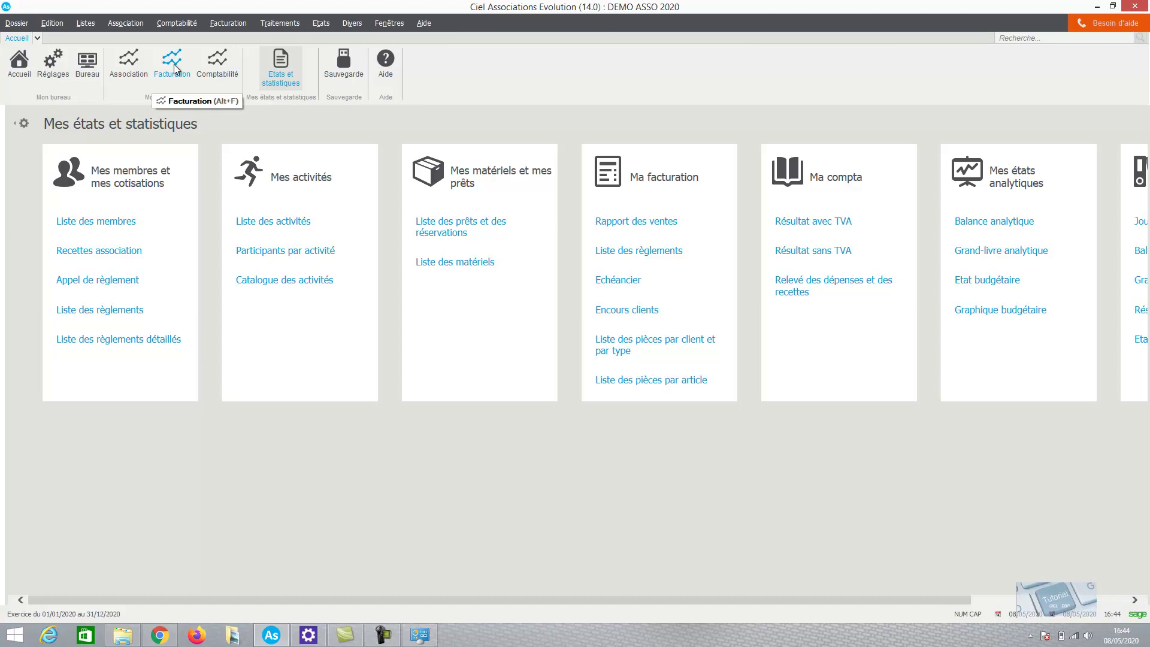
Step: Start a new analytic code TEL labelled Telephone in the list of analytic codes and enable its Budgétaire option
click(85, 23)
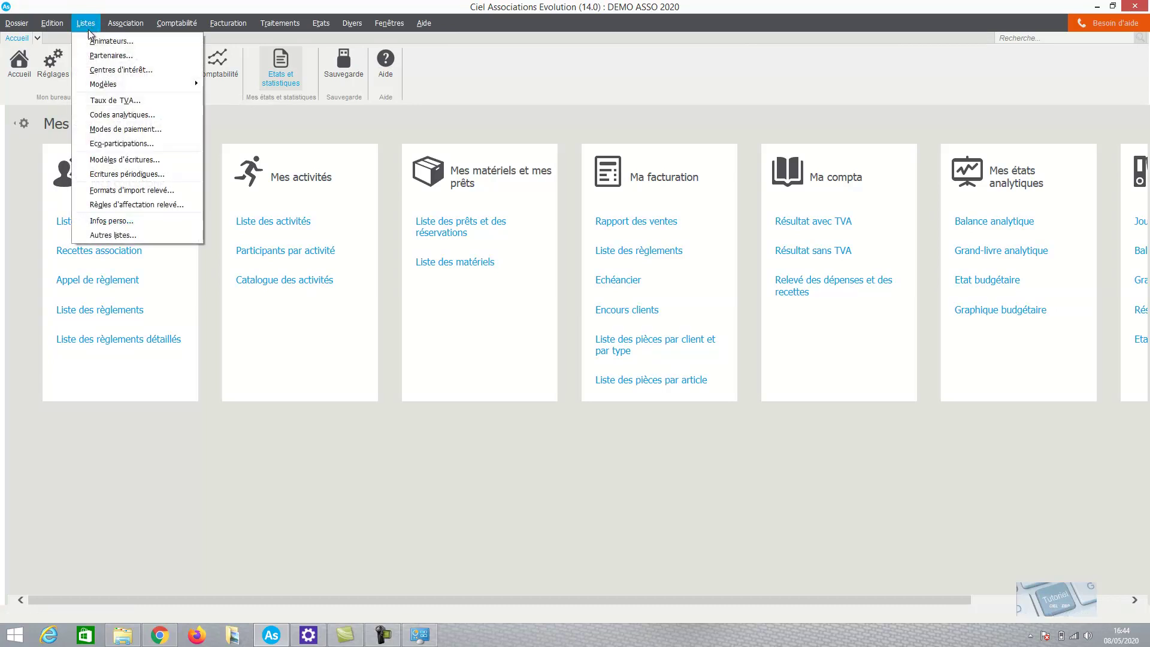
click(110, 115)
click(18, 66)
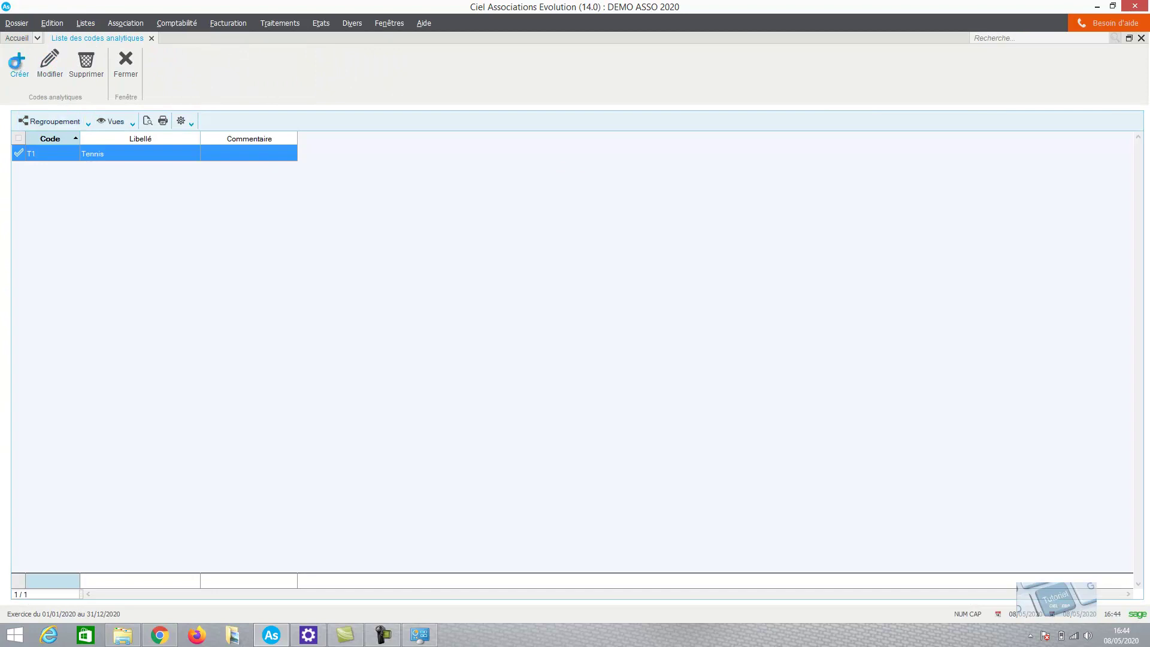
text(TEL)
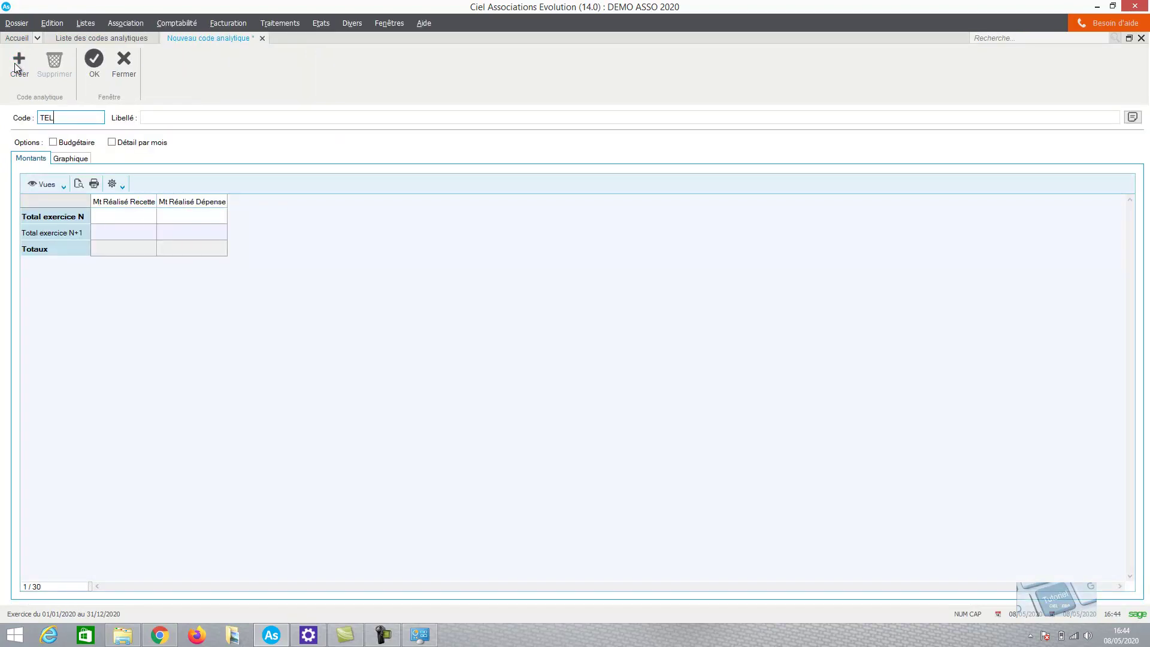
key(Tab)
key(Caps_Lock)
text(Telephone)
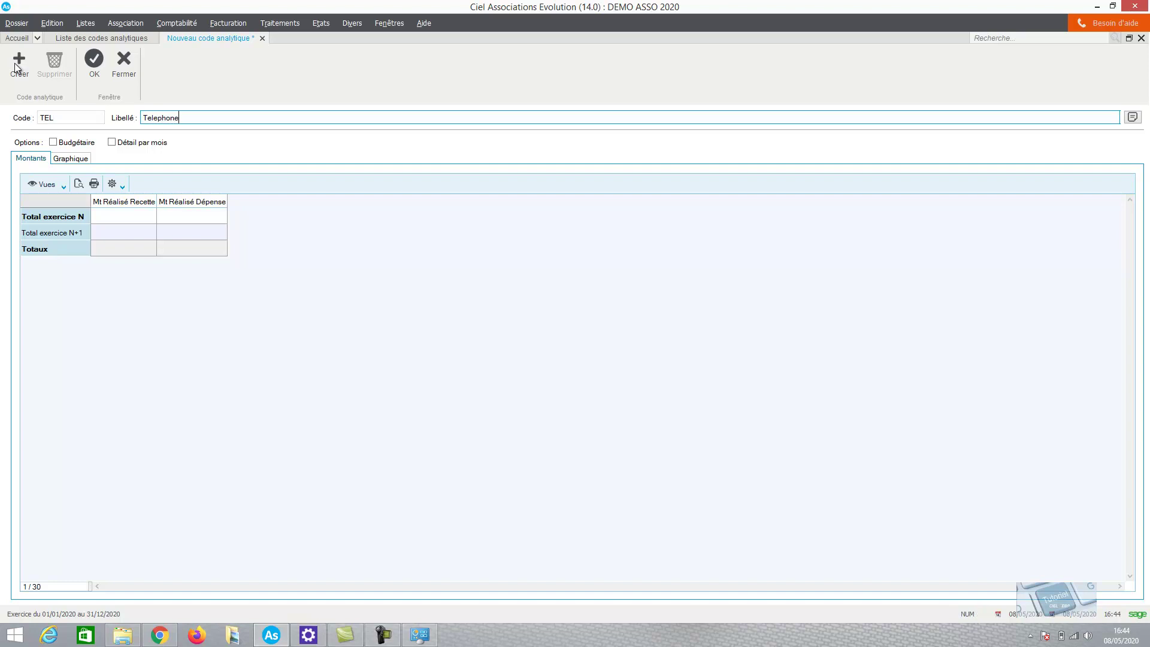
key(Tab)
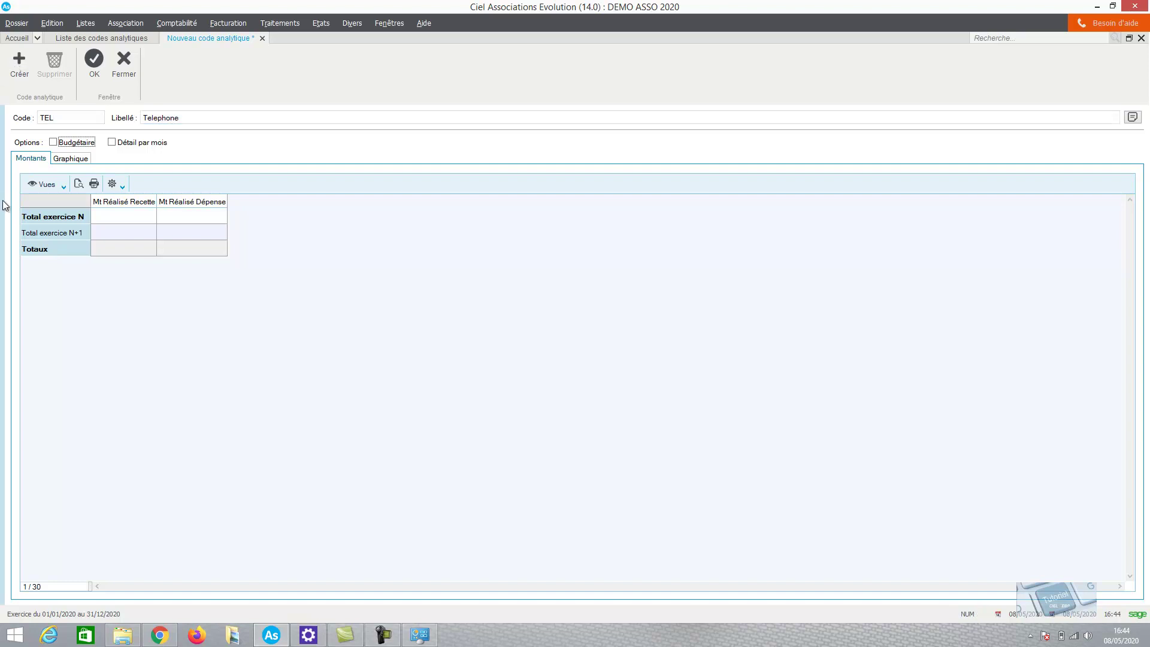
click(53, 143)
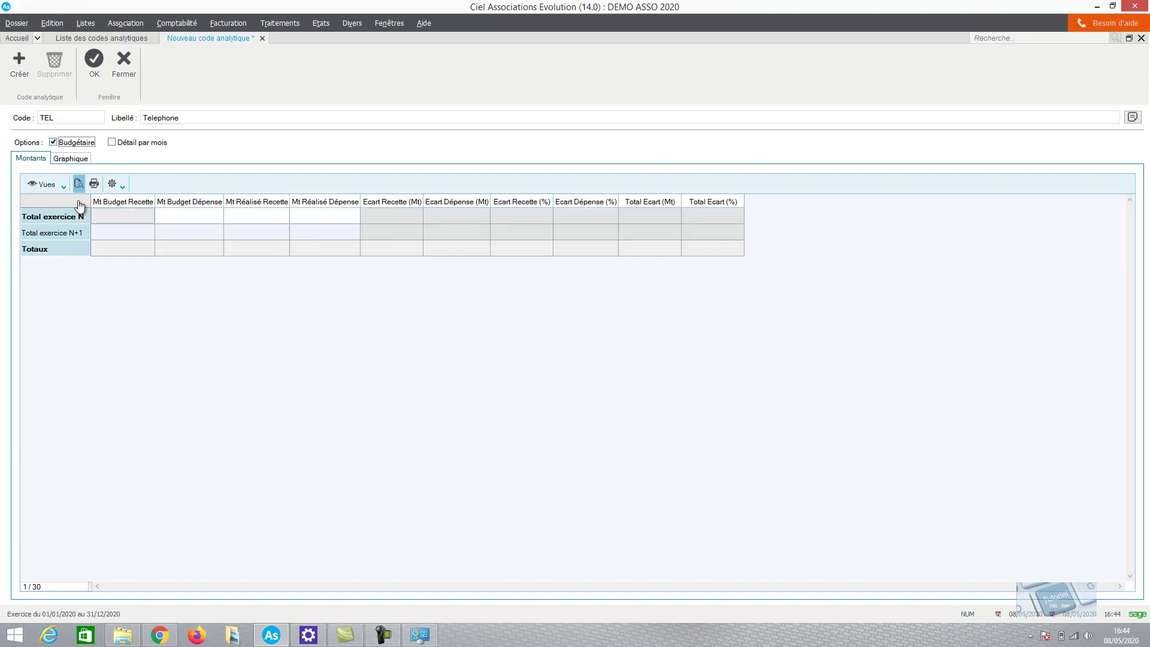
Step: Enable monthly detail for the TEL code, set the Mai 2020 expense budget to 90, and save the analytic code
click(112, 143)
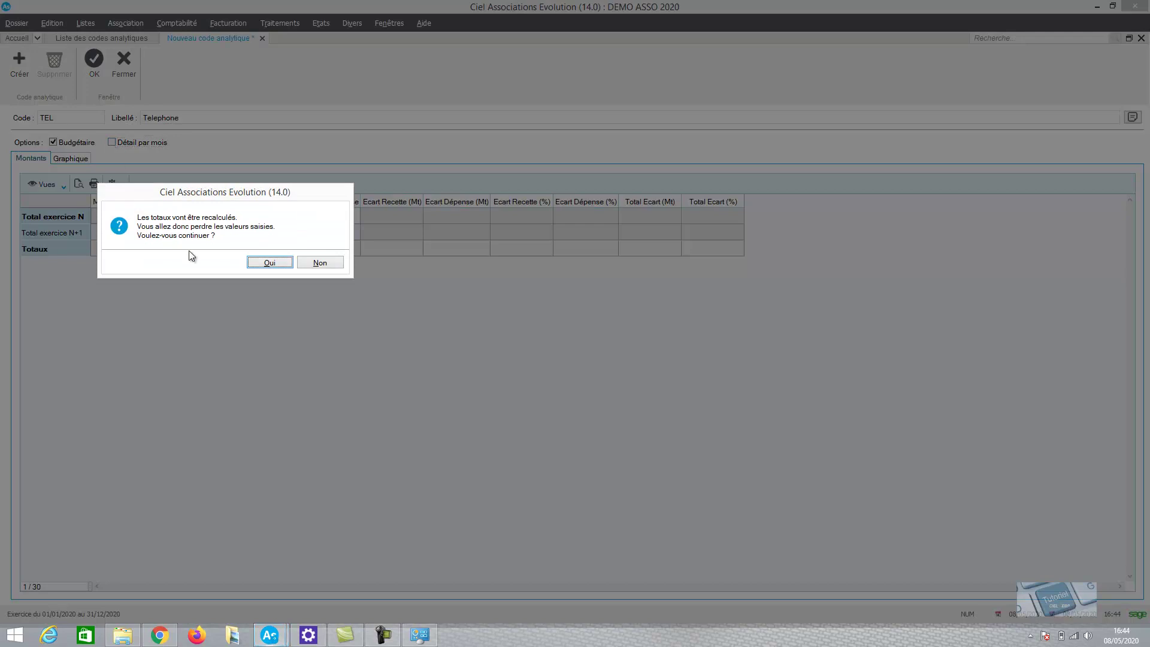
click(257, 261)
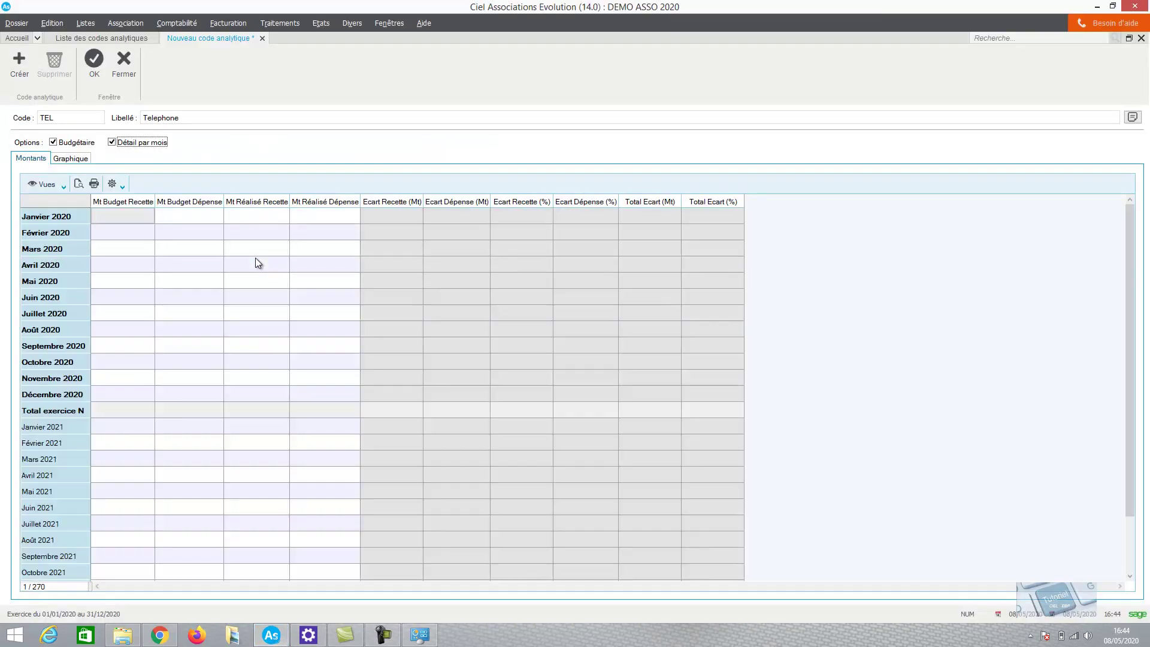
click(174, 283)
key(Caps_Lock)
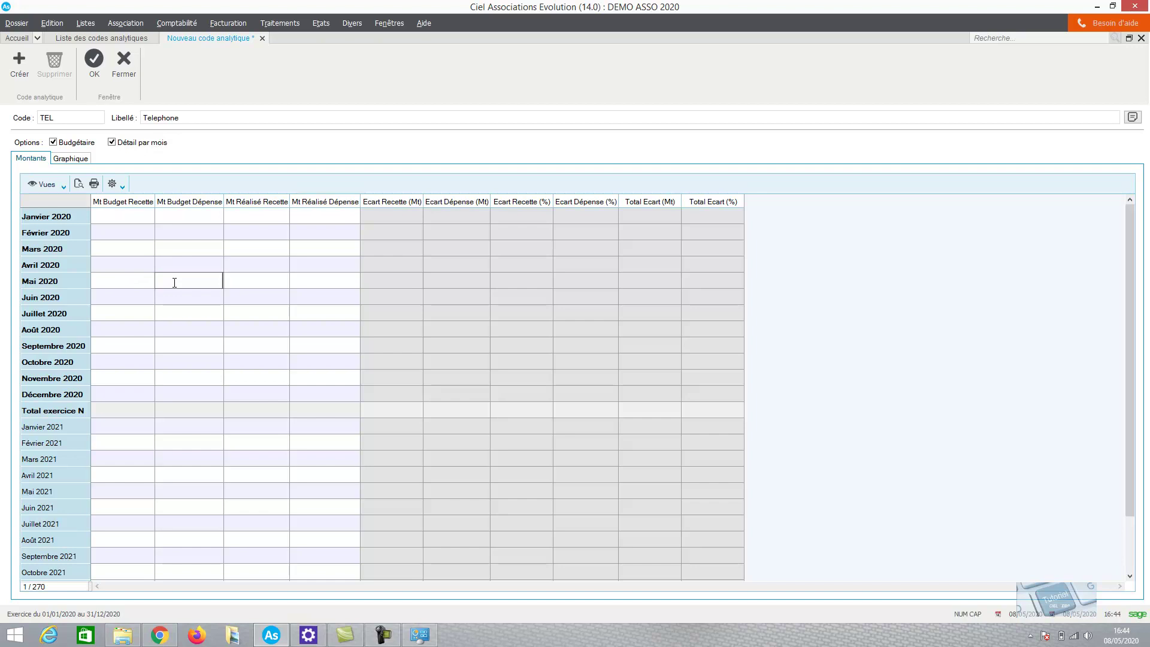
text(90)
key(Tab)
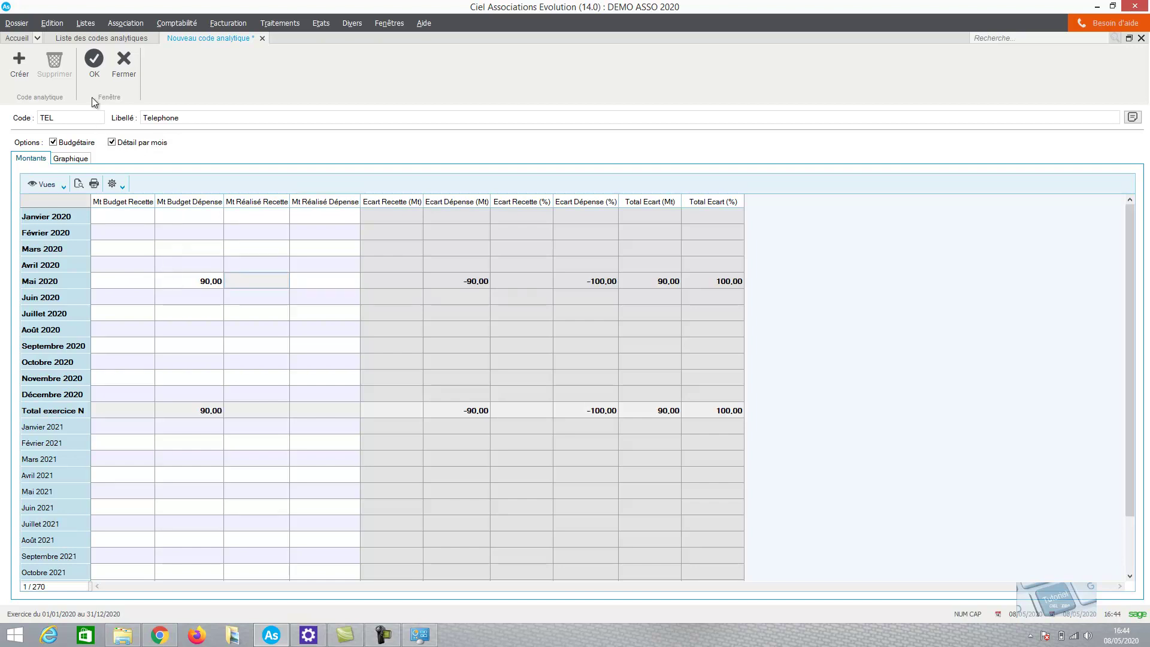
click(94, 59)
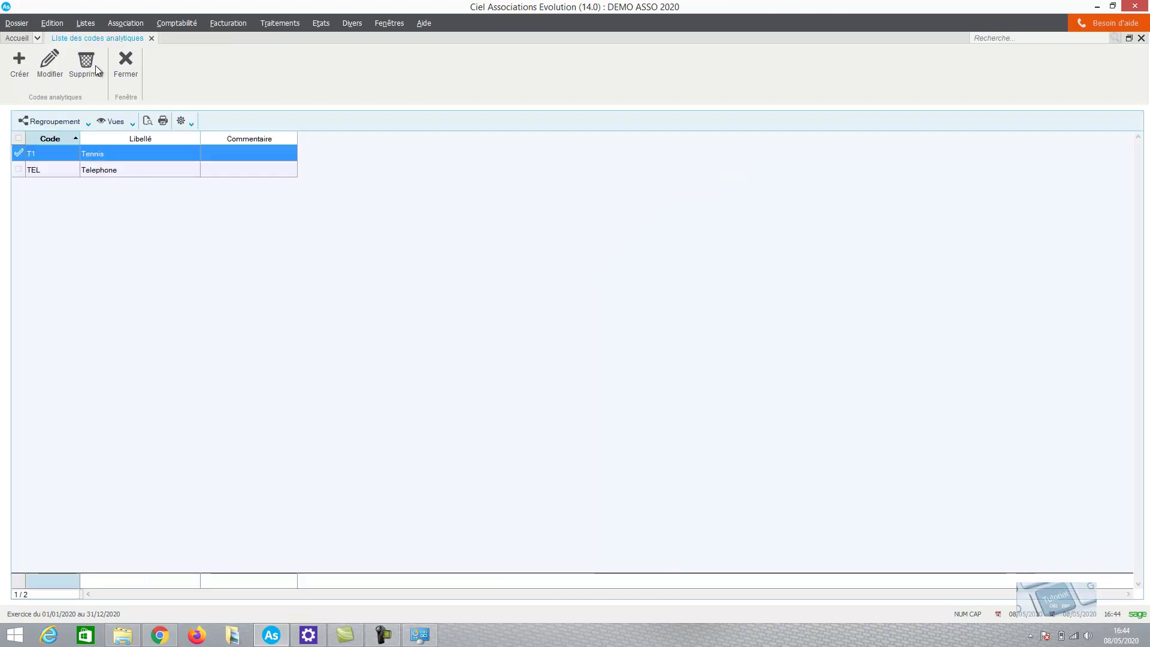
Step: Start a simplified expense labelled Telephone, paid from treasury post 512400 BNP with payment mode CHQ-dépense
click(170, 23)
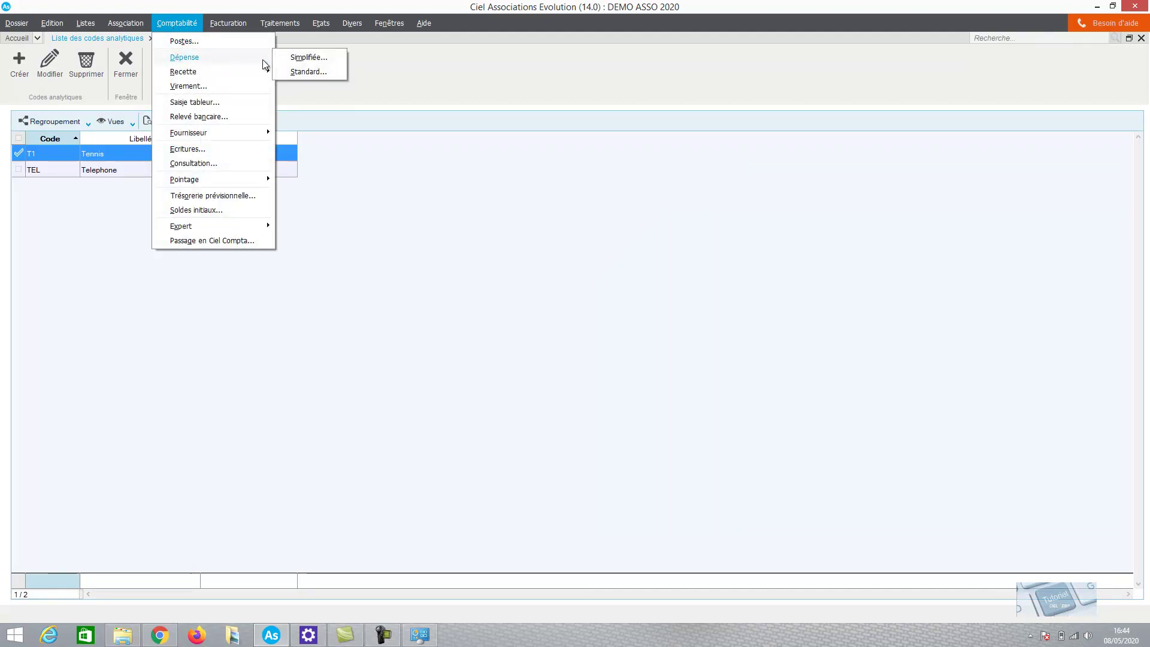
click(290, 58)
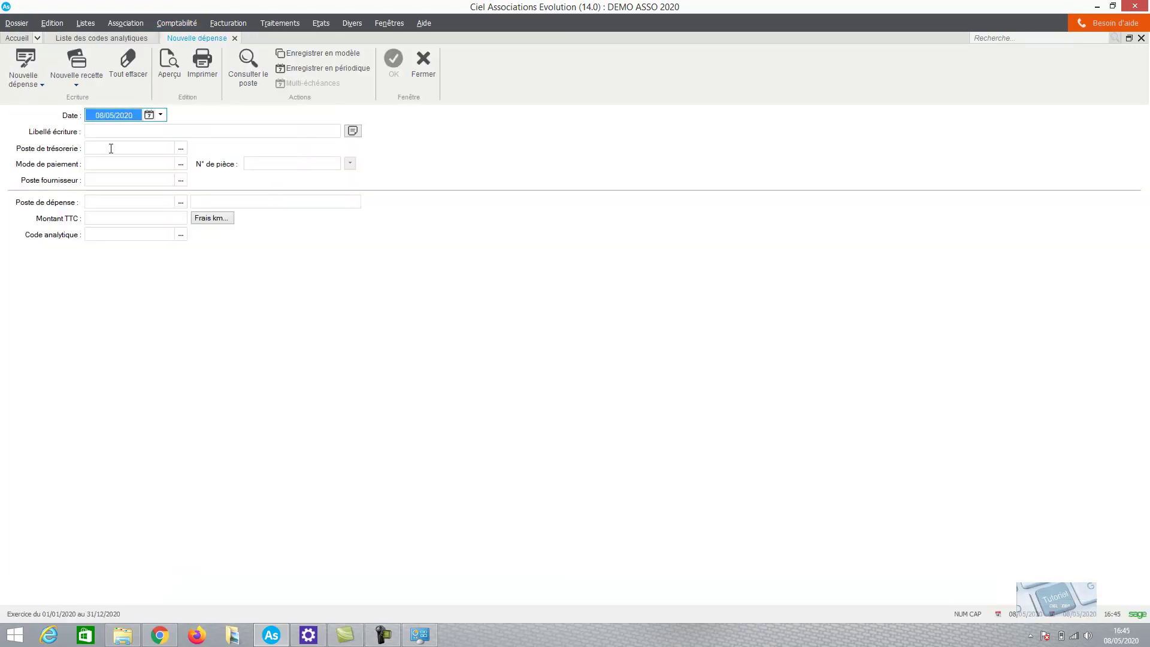
click(120, 131)
key(Caps_Lock)
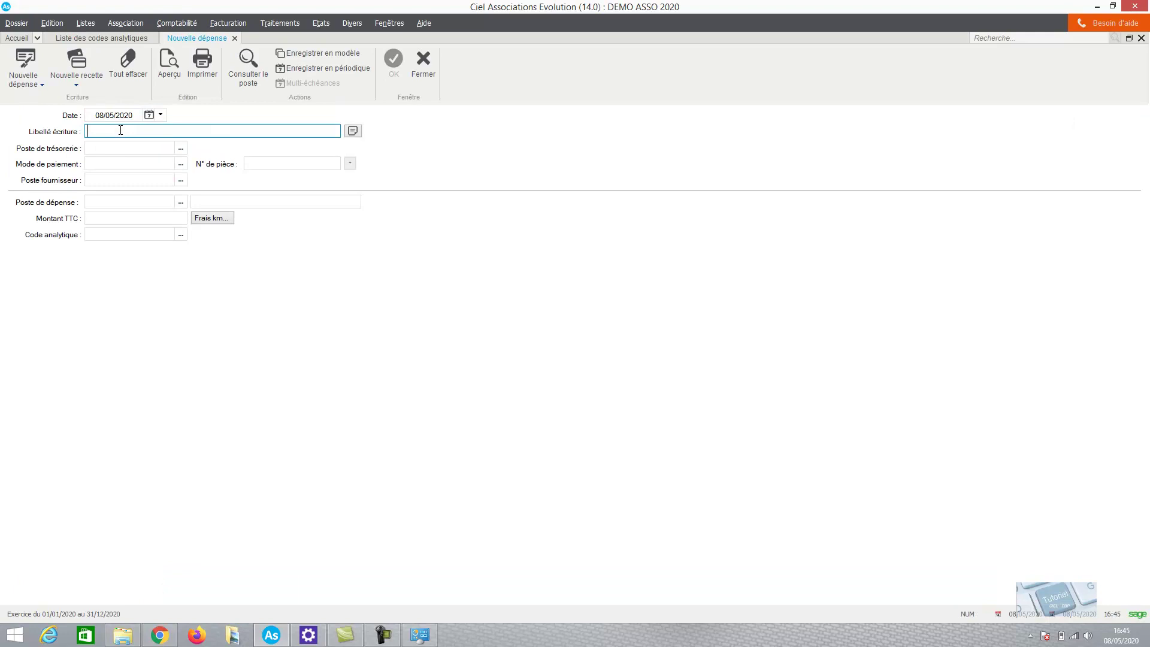
text(Telephone)
key(Tab)
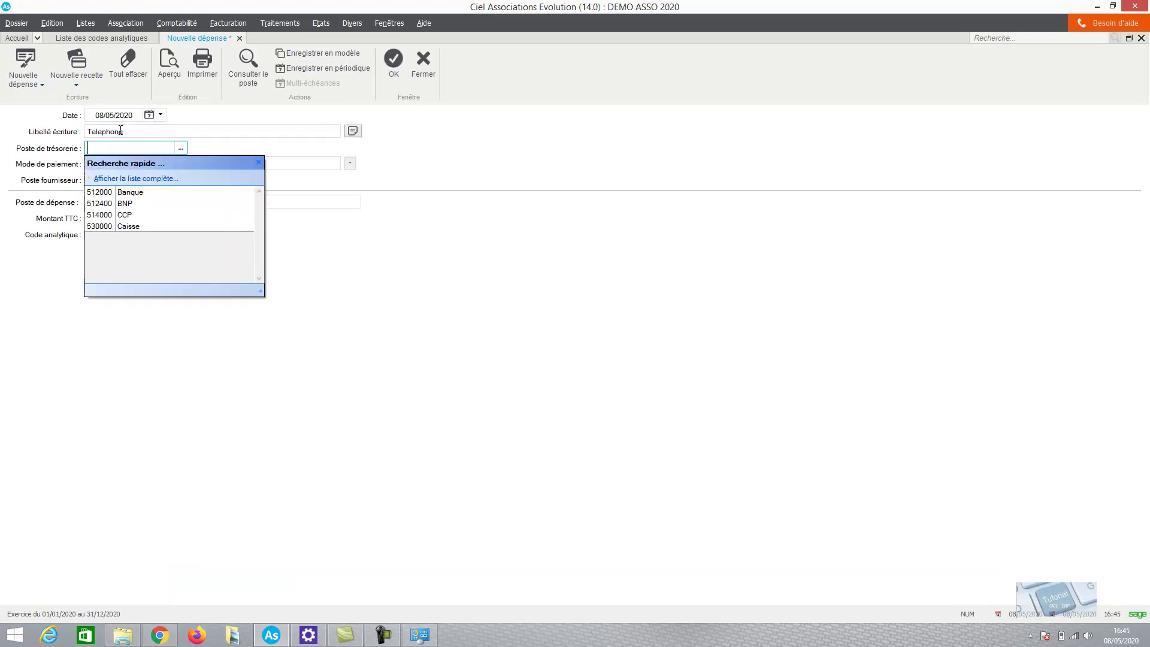
click(101, 203)
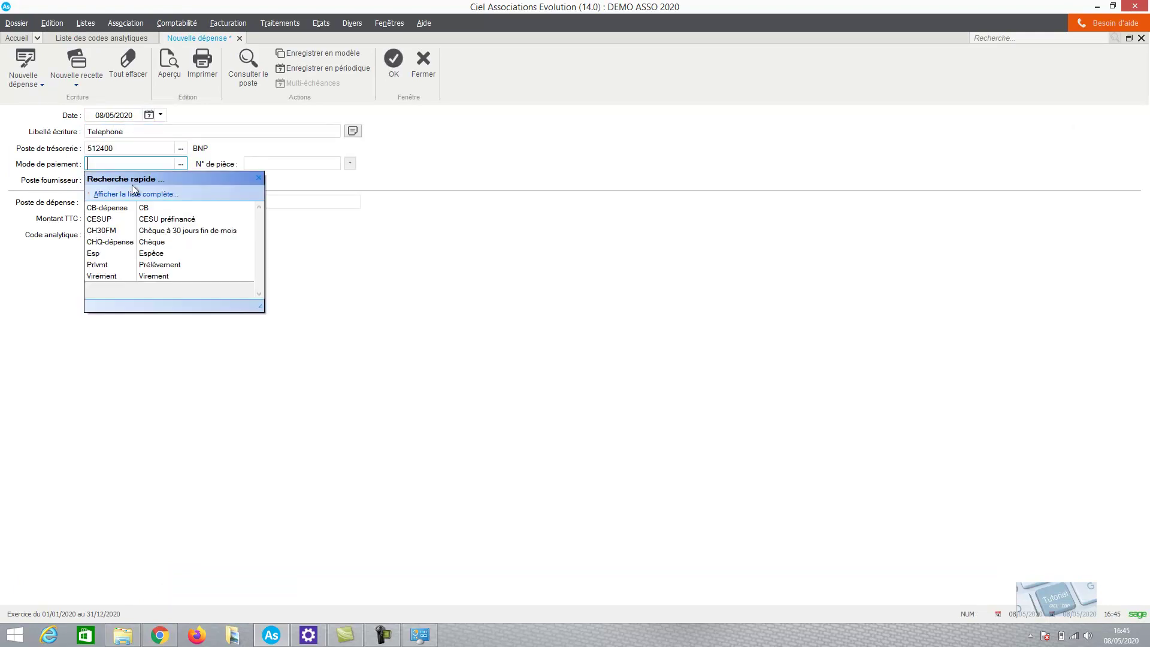
click(118, 243)
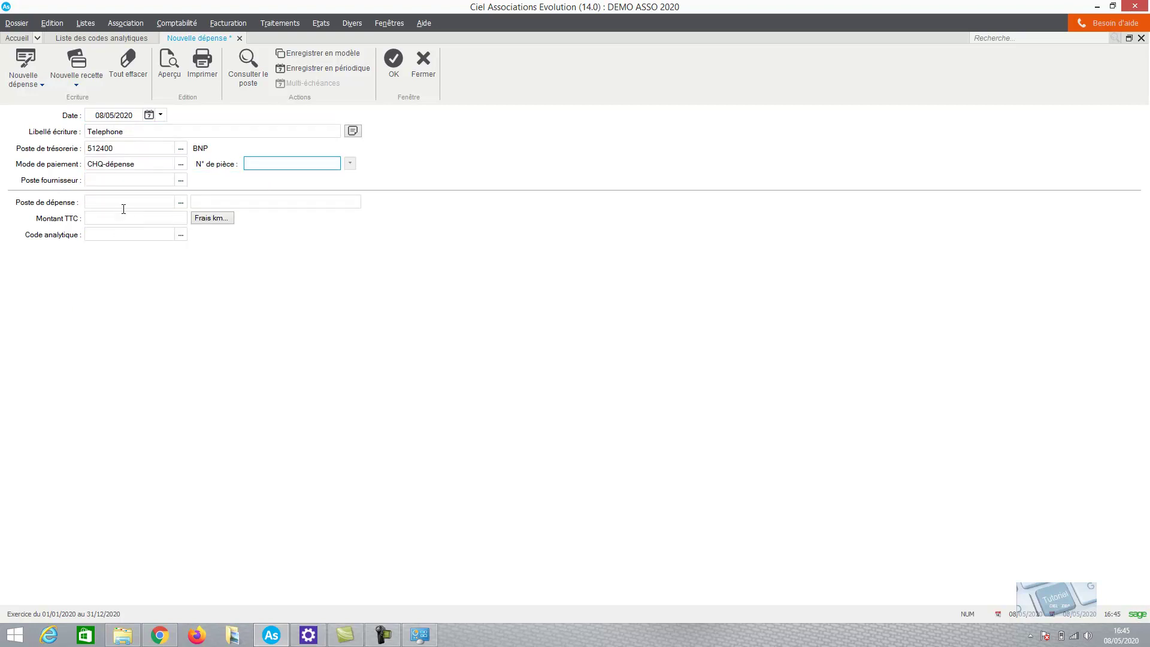
Step: Charge 60.00 TTC to expense post 626000 Frais telephone with analytic code TEL, save the expense, and close the list of analytic codes
click(181, 202)
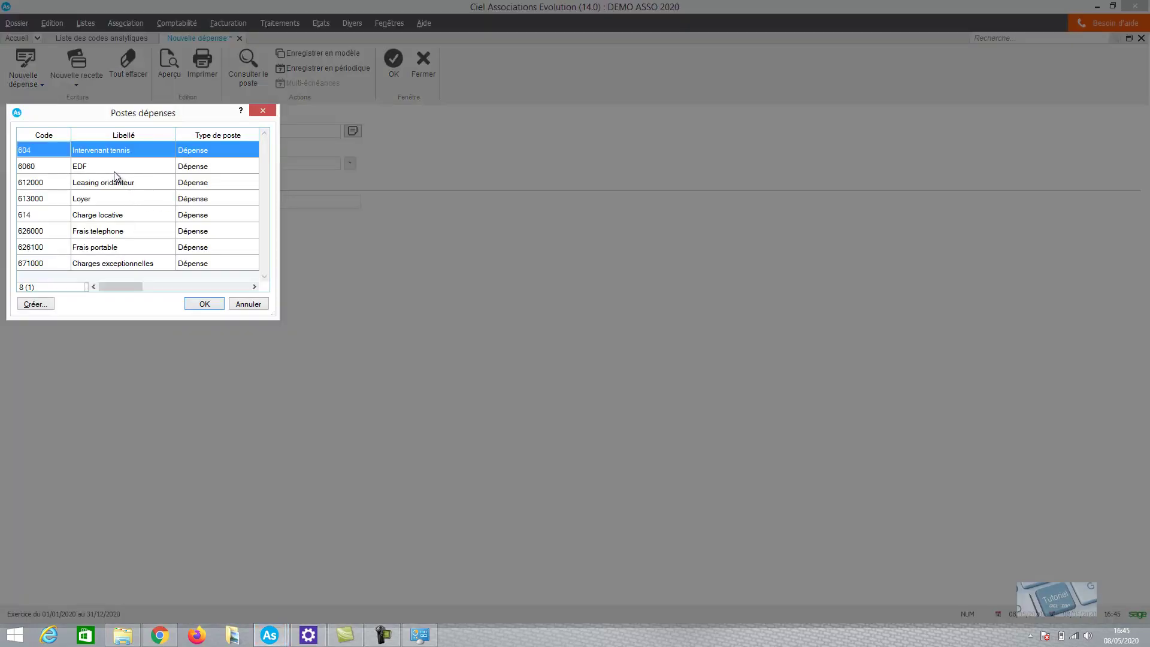
click(122, 233)
double_click(122, 231)
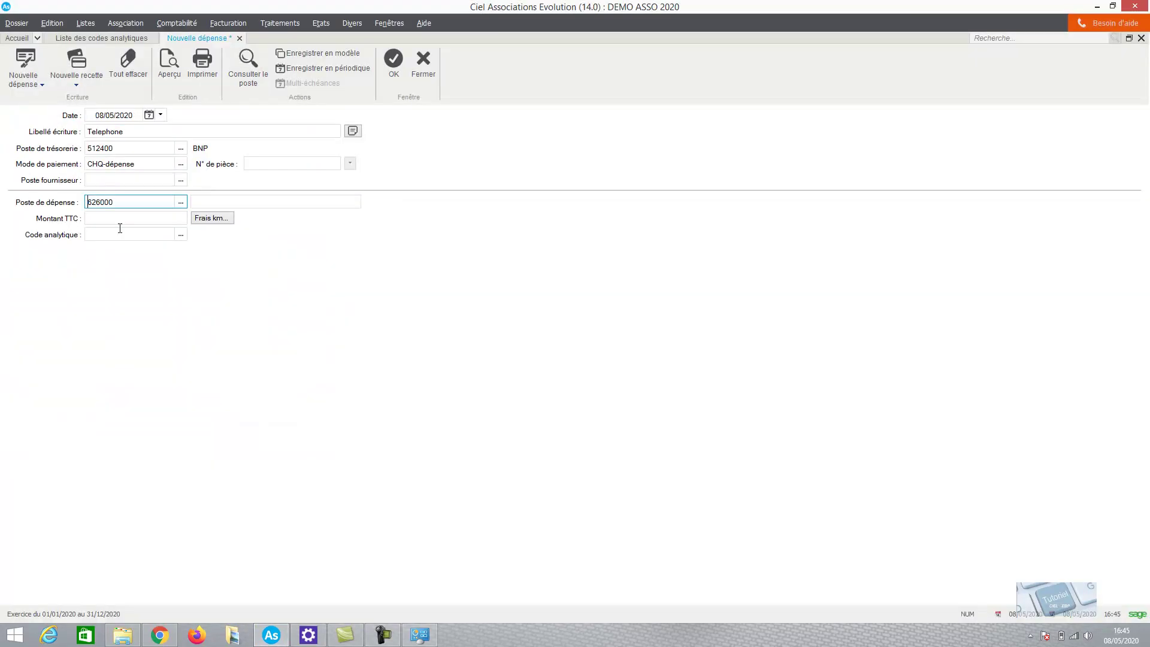
click(141, 217)
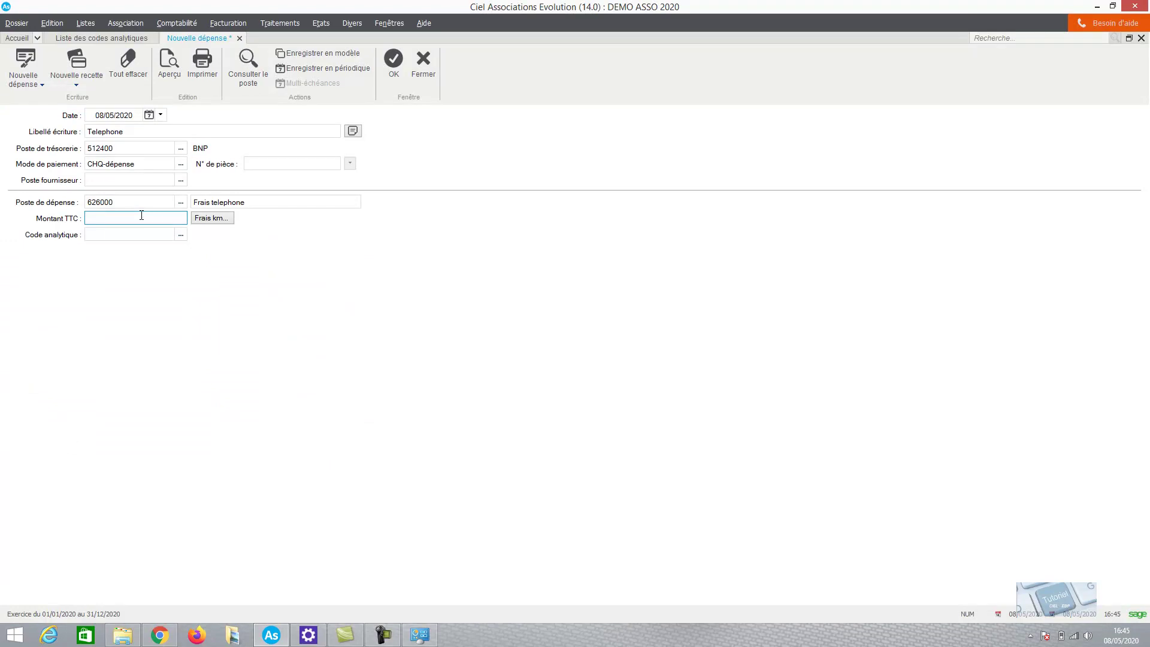
key(Caps_Lock)
key(Tab)
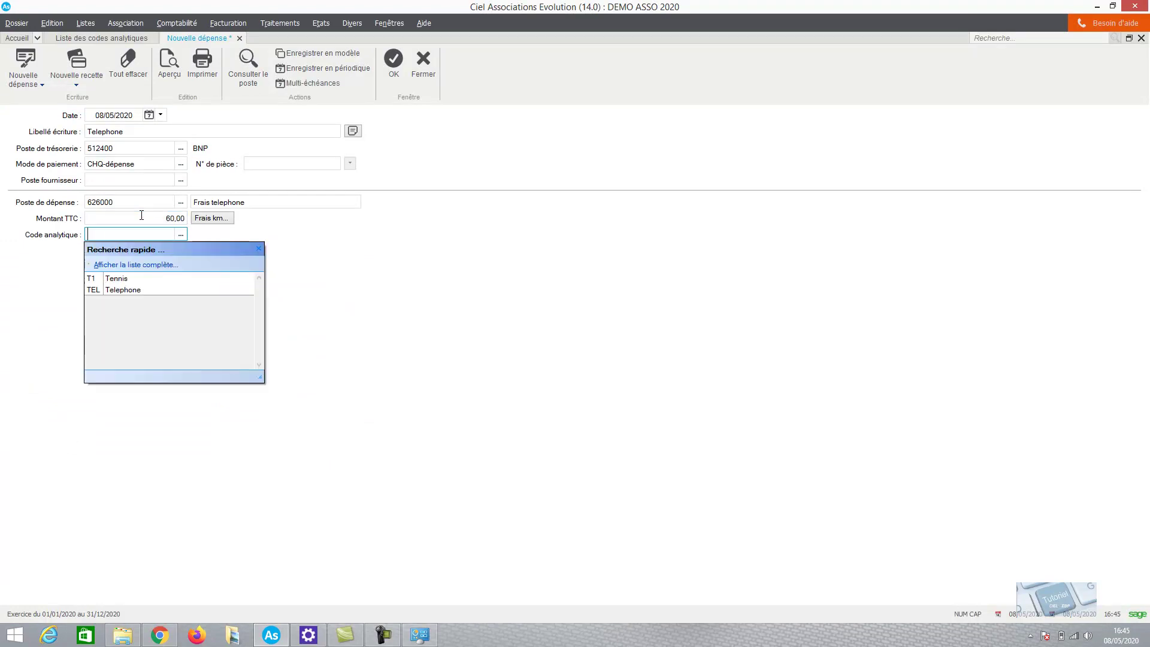
double_click(135, 292)
click(393, 59)
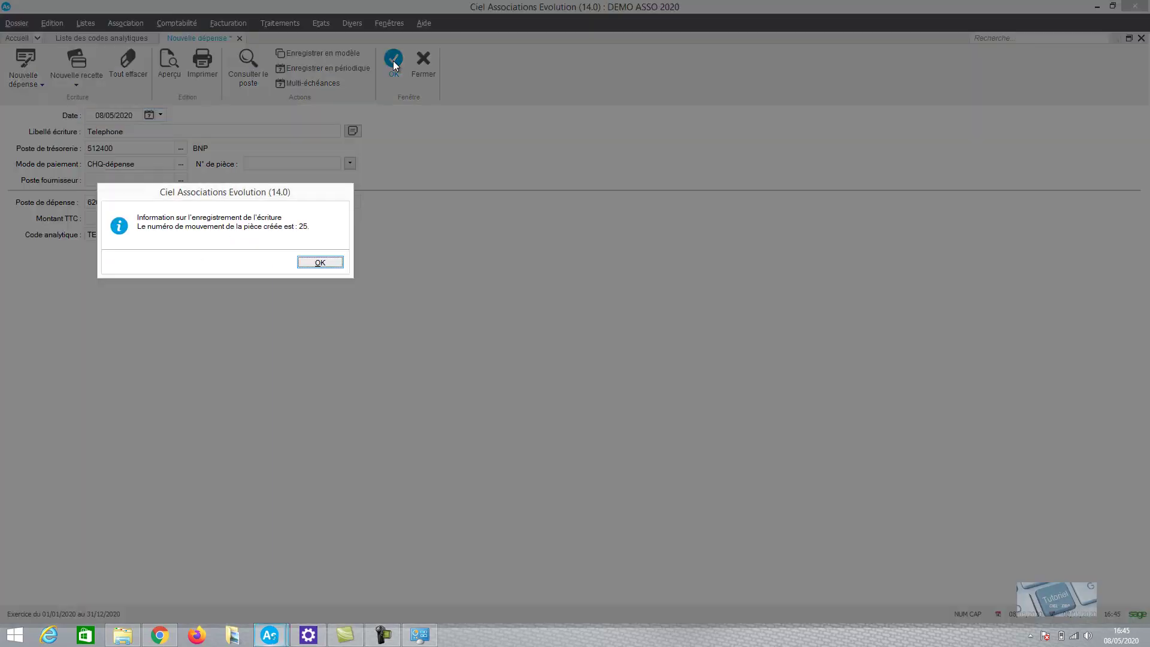
click(320, 263)
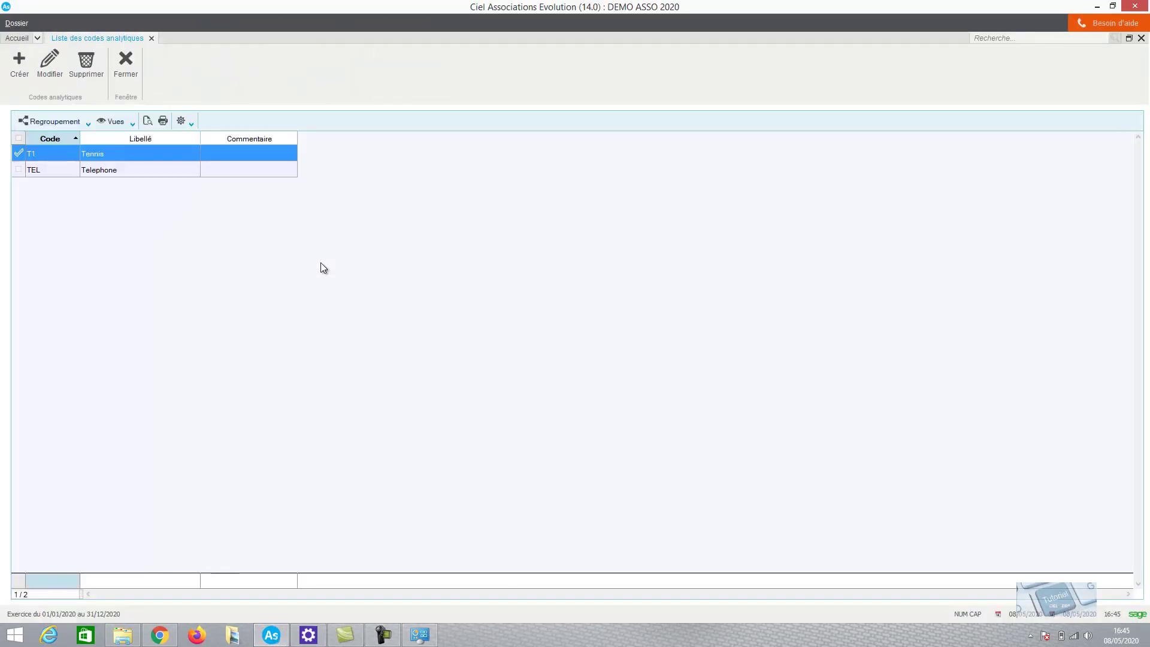
click(128, 70)
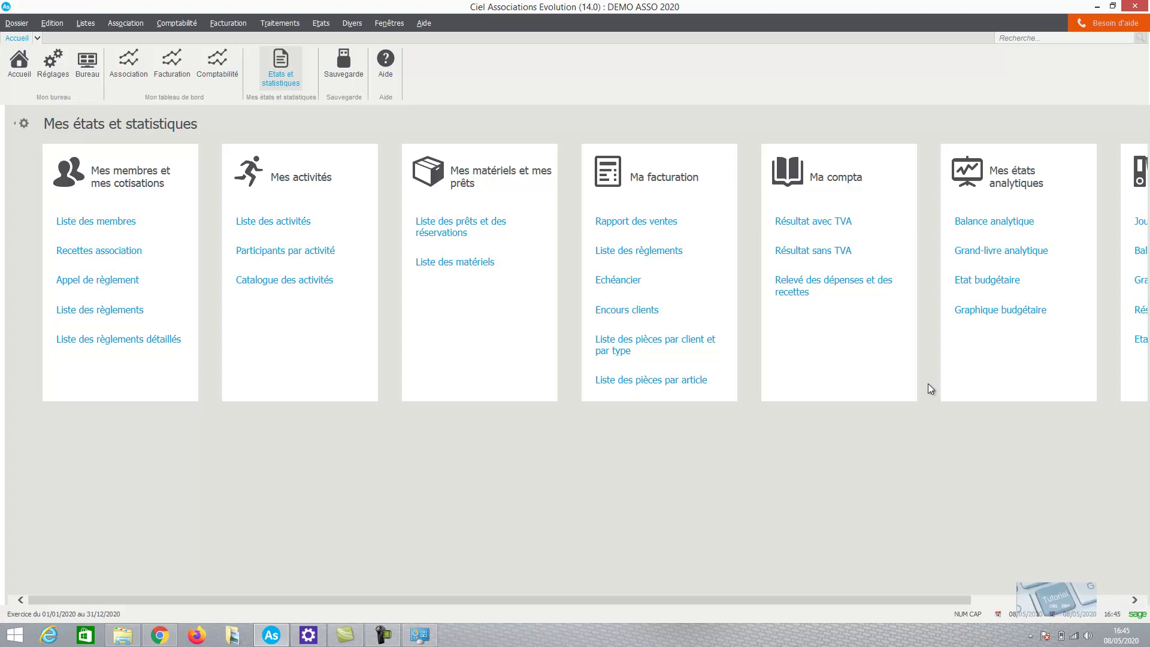
Step: Display the Etat budgétaire on screen for all analytic codes from 01/01/2020 to 31/12/2020, compare Tennis and Telephone, and close the preview
click(973, 279)
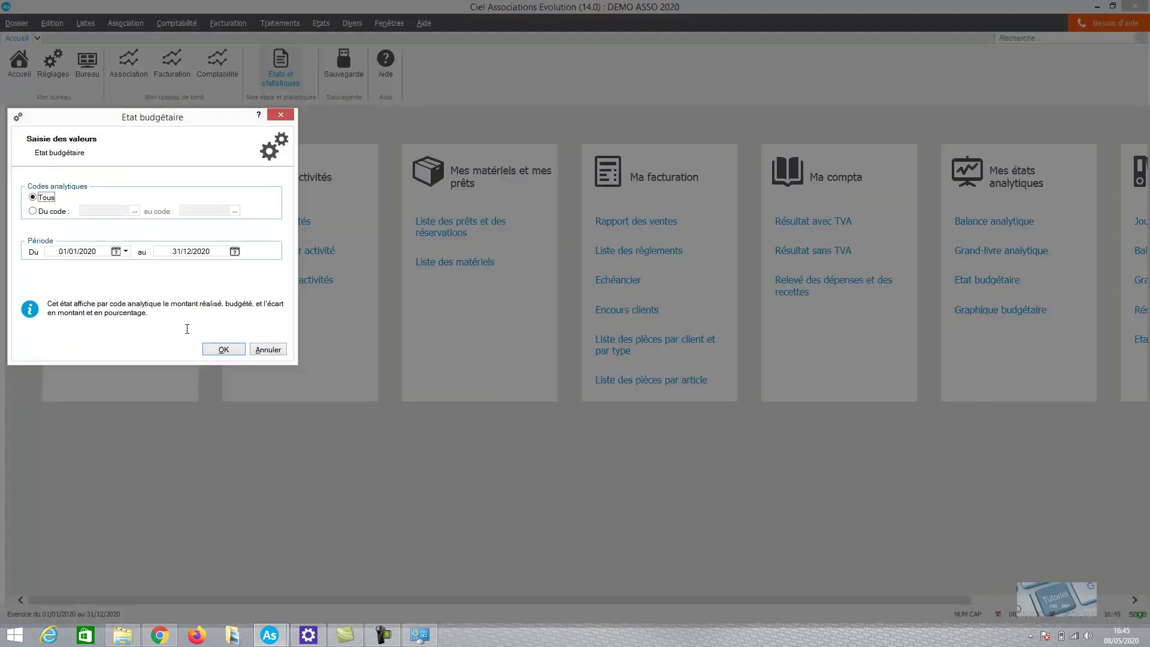
click(217, 350)
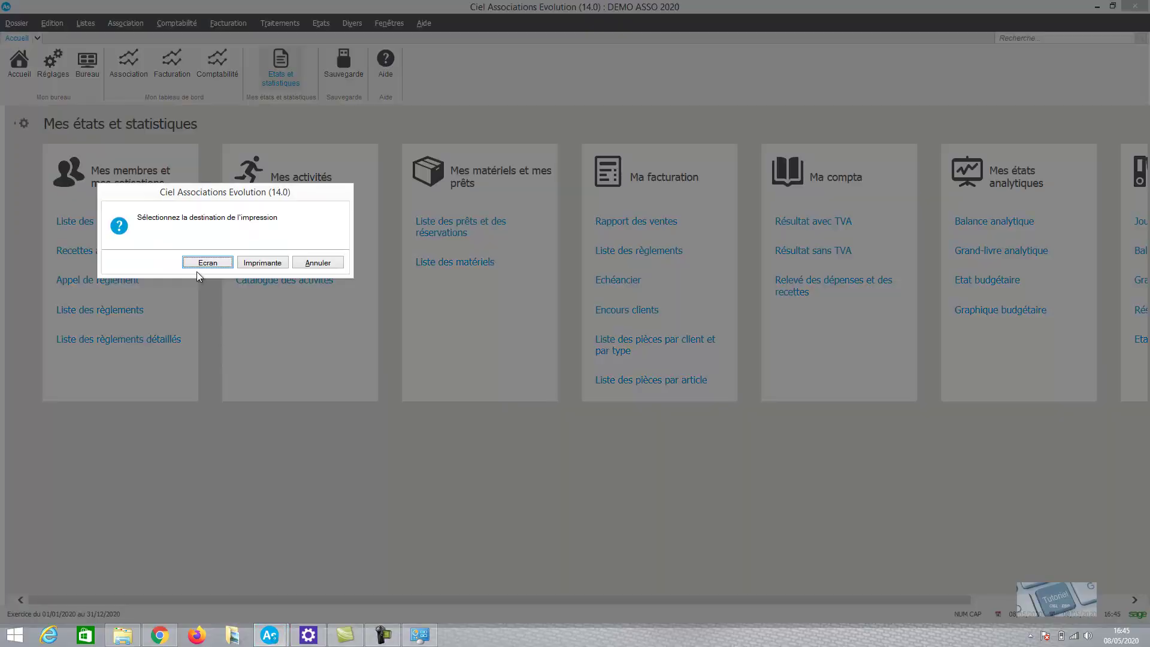
click(198, 265)
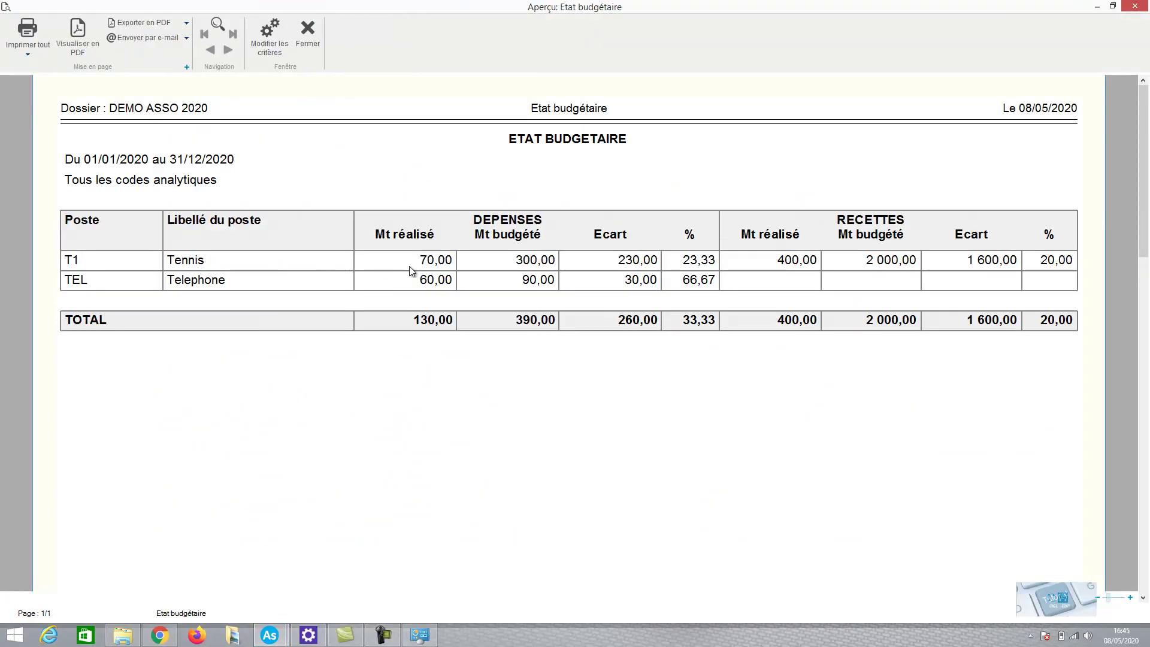
click(311, 30)
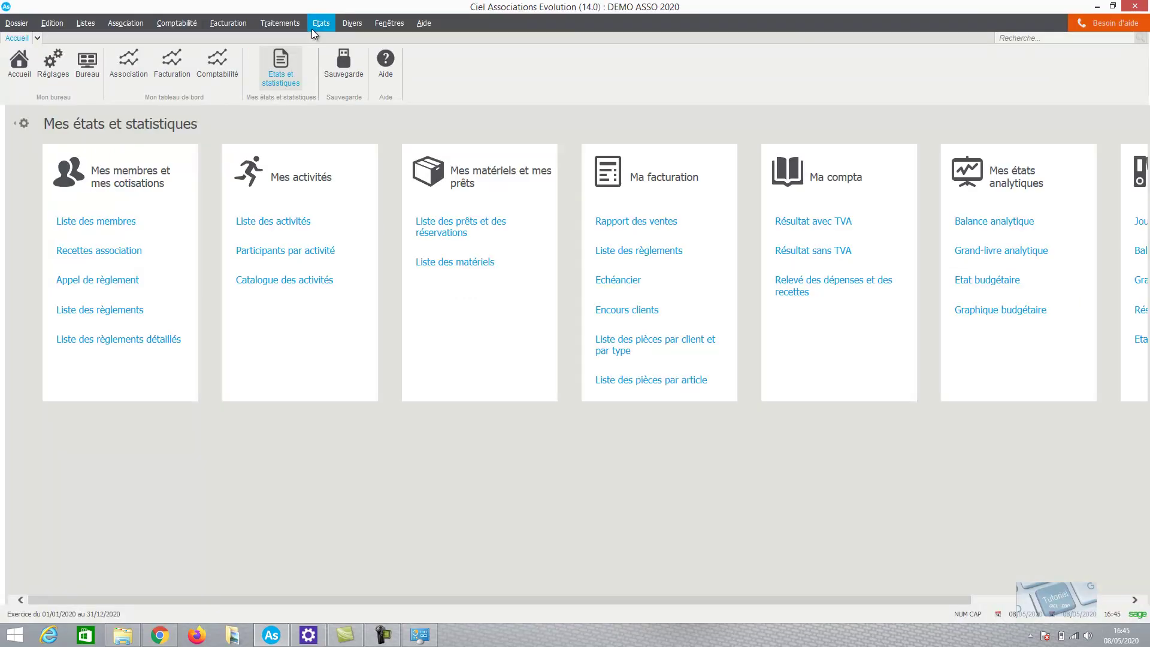